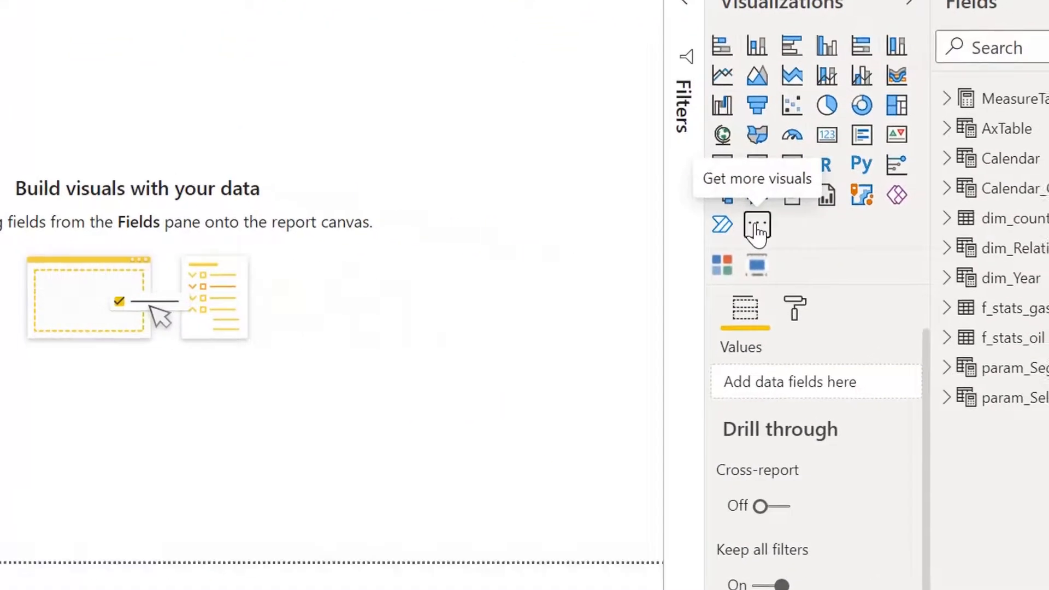
pyautogui.click(757, 230)
pyautogui.click(897, 288)
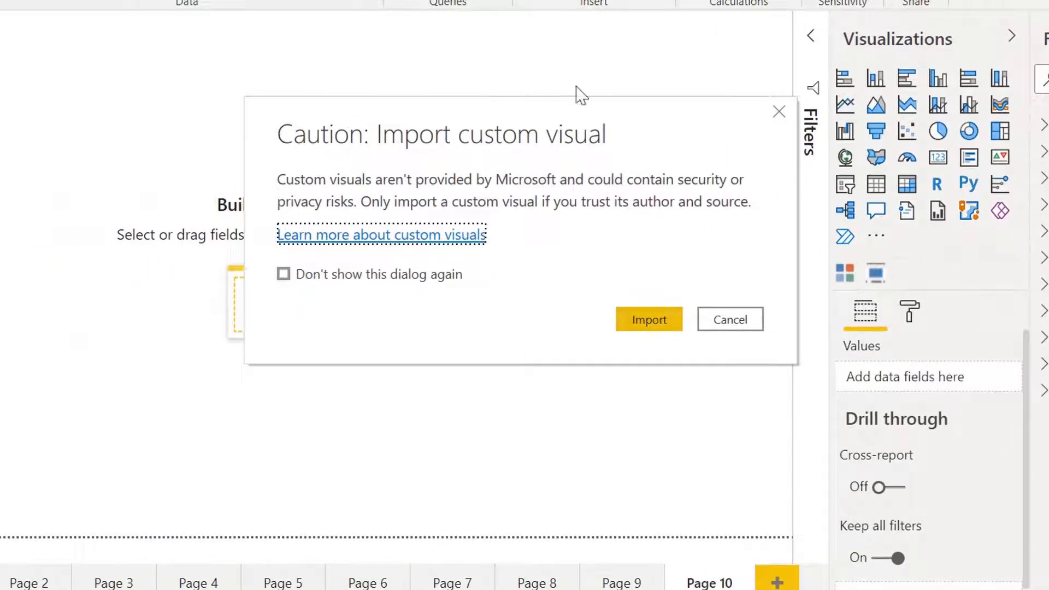
pyautogui.click(779, 112)
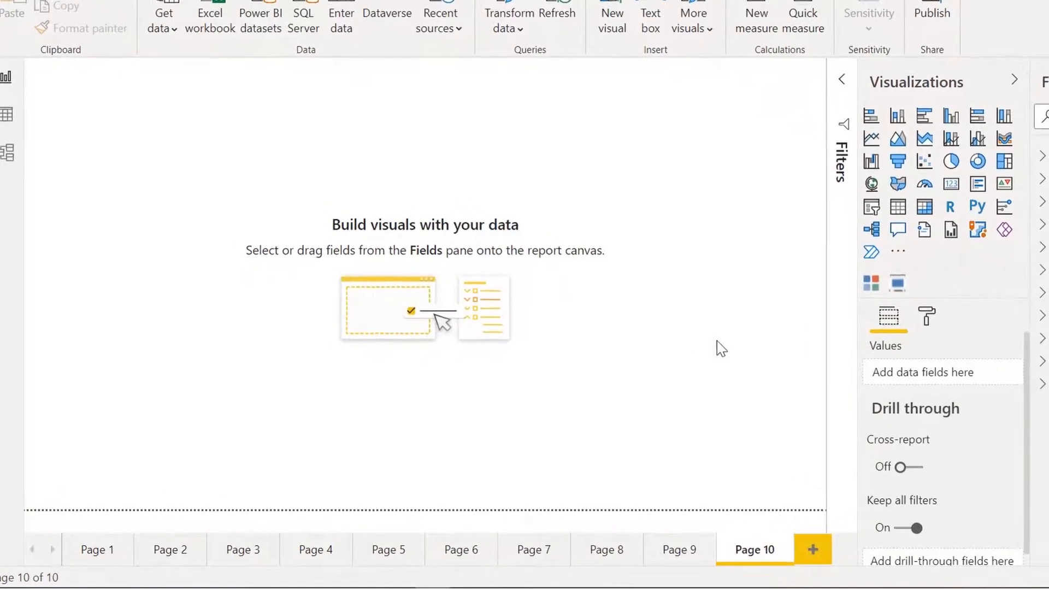
# - Add the imported timeline slicer visual to Page 10 and stretch it across the upper edge of the canvas
pyautogui.click(898, 283)
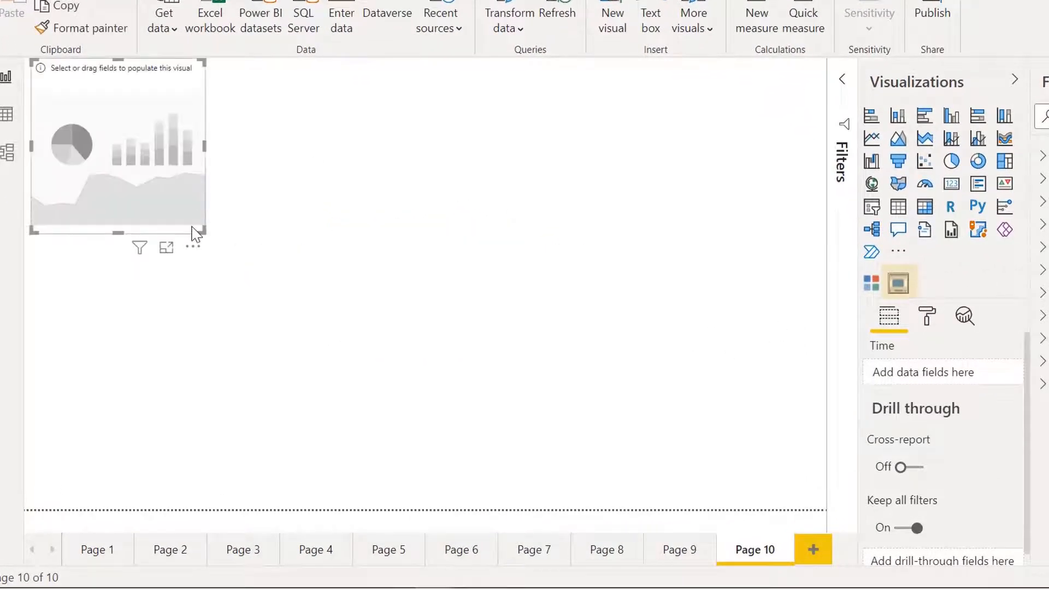
pyautogui.moveTo(200, 233); pyautogui.dragTo(816, 157)
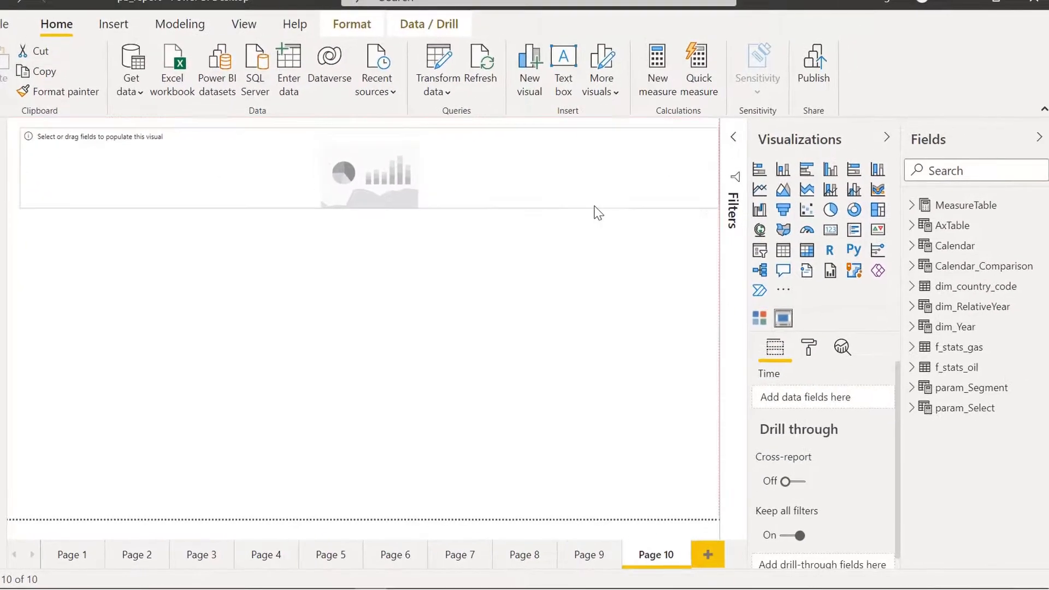
pyautogui.moveTo(590, 206); pyautogui.dragTo(583, 207)
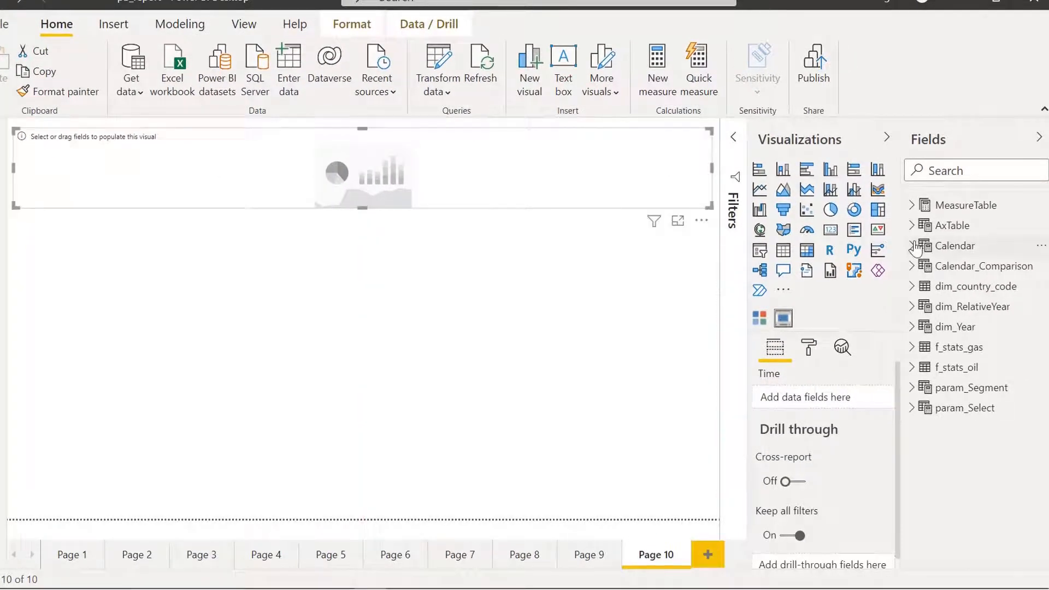
# - Assign the Date field of the Calendar table to the timeline slicer's Time and make the slicer taller to fit its month bar
pyautogui.click(905, 246)
pyautogui.moveTo(975, 266); pyautogui.dragTo(793, 396)
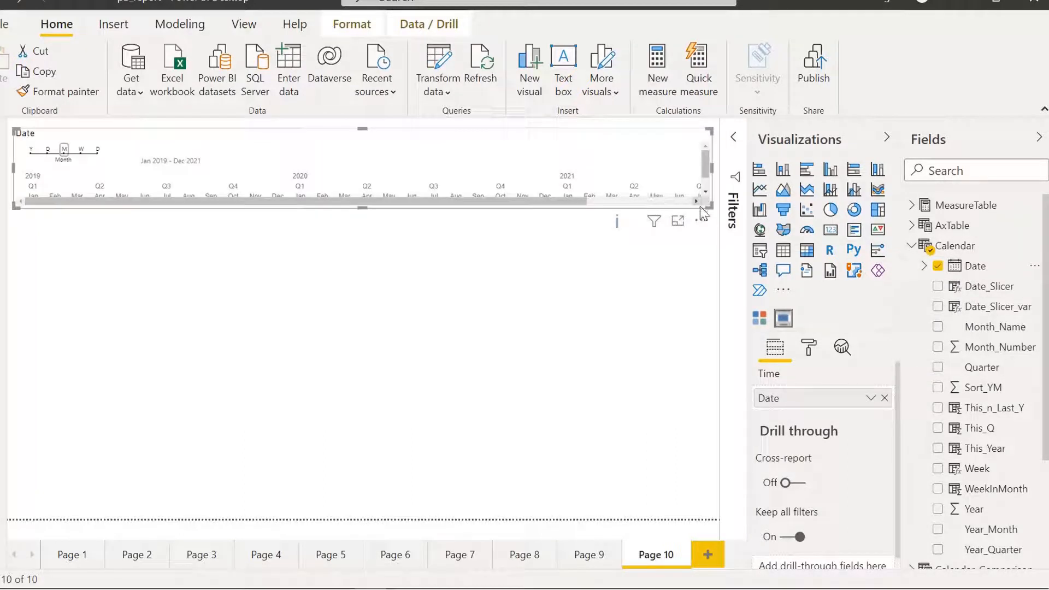
pyautogui.moveTo(705, 207); pyautogui.dragTo(709, 230)
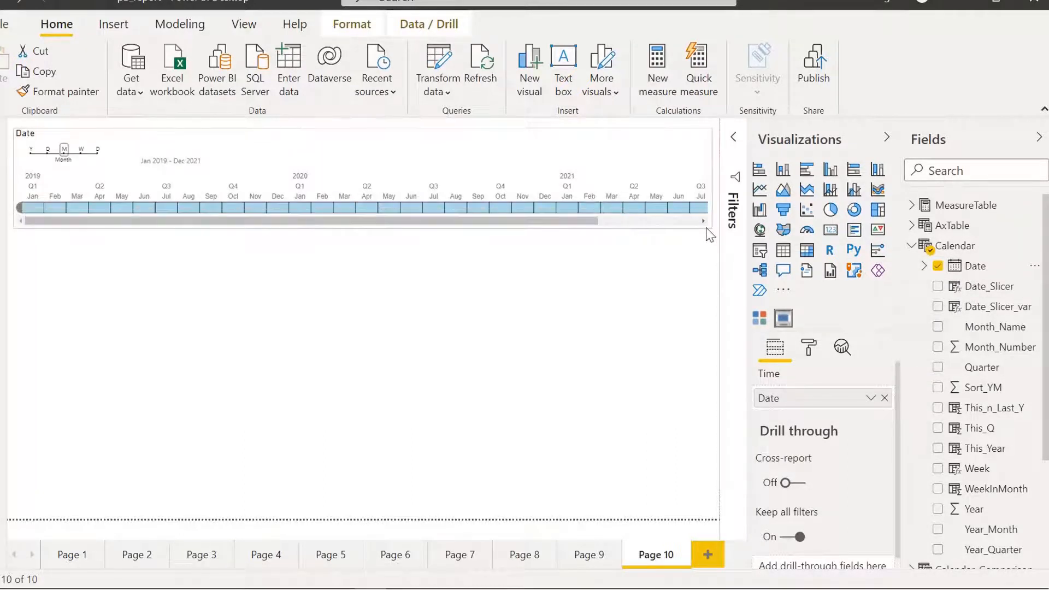
pyautogui.moveTo(598, 221); pyautogui.dragTo(687, 225)
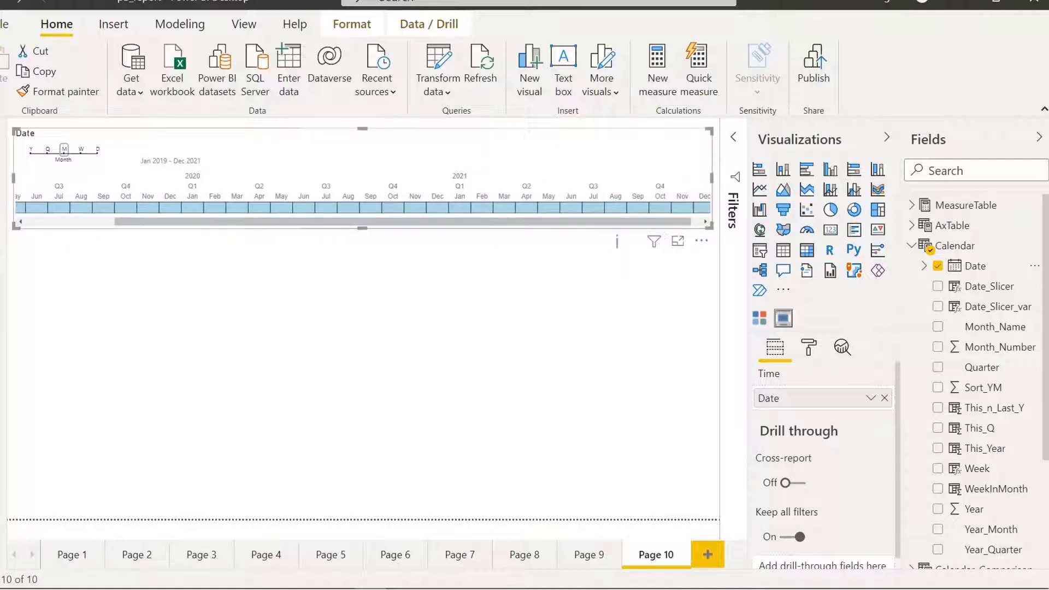
pyautogui.click(527, 375)
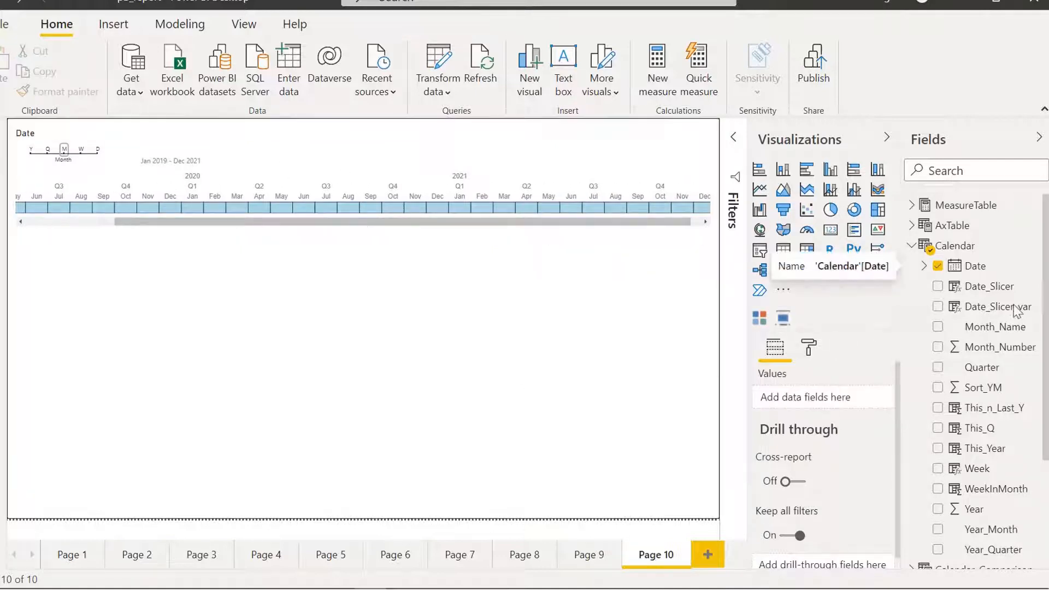
pyautogui.click(912, 246)
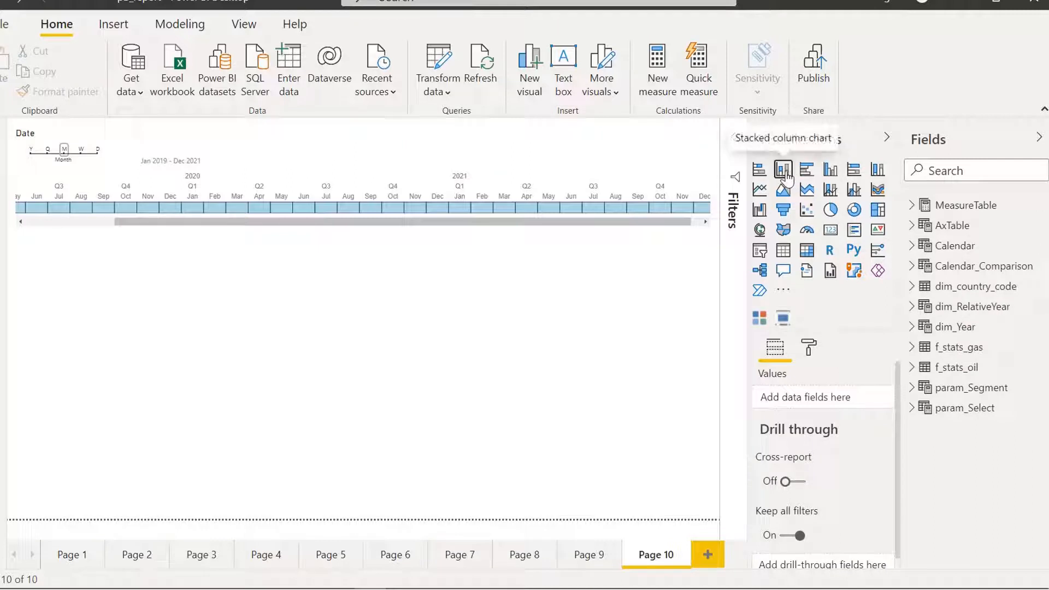
# - Add a stacked column chart below the timeline slicer, making it narrower and taller and centring it on the canvas
pyautogui.click(787, 172)
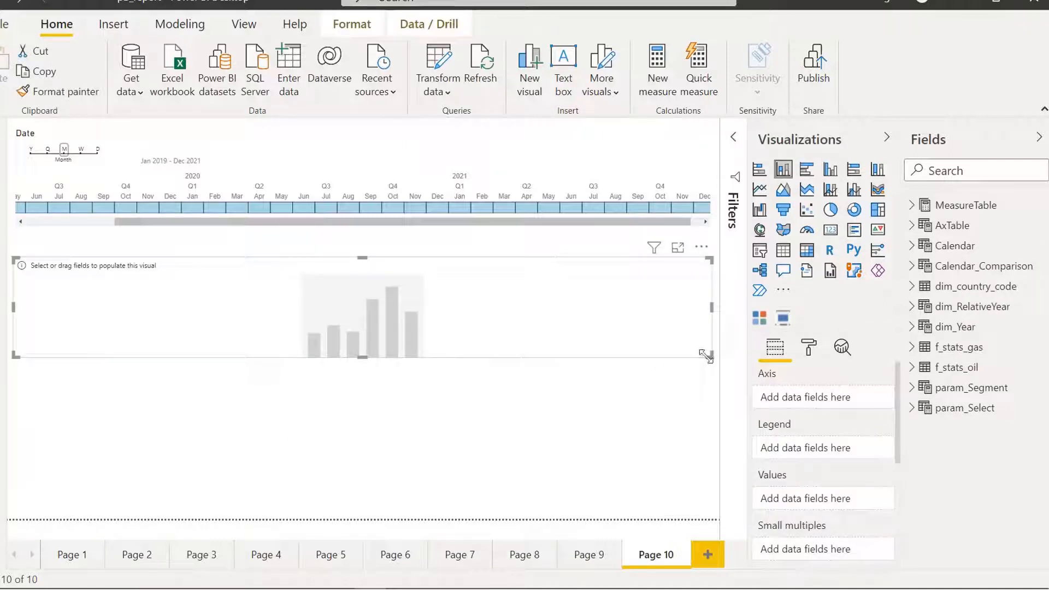
pyautogui.moveTo(710, 356); pyautogui.dragTo(559, 424)
pyautogui.moveTo(495, 405); pyautogui.dragTo(529, 418)
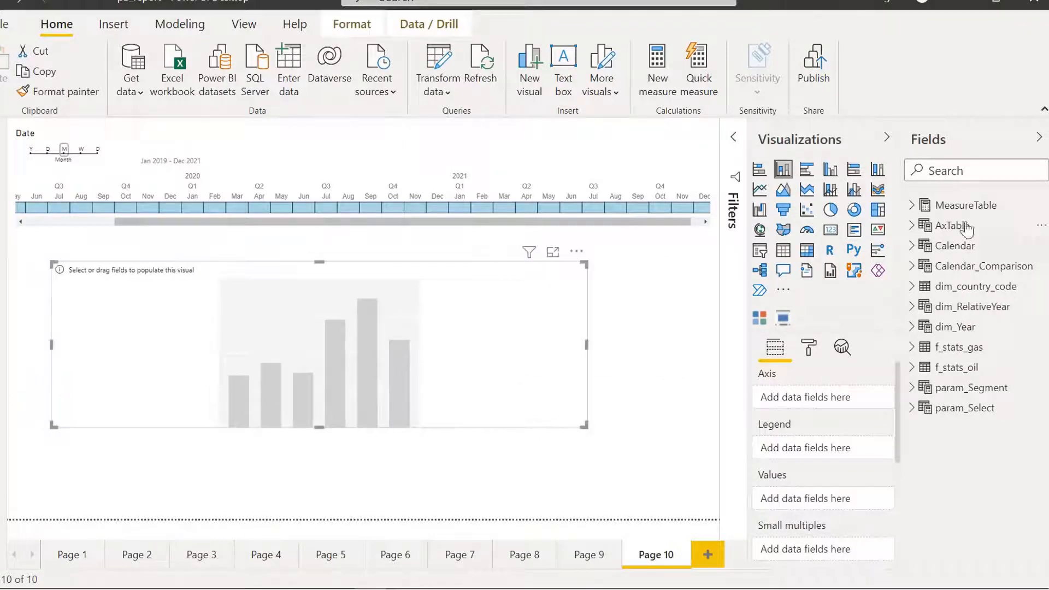
# - Plot the Oil_Production measure by the Calendar table's Month_Name on the column chart
pyautogui.click(911, 206)
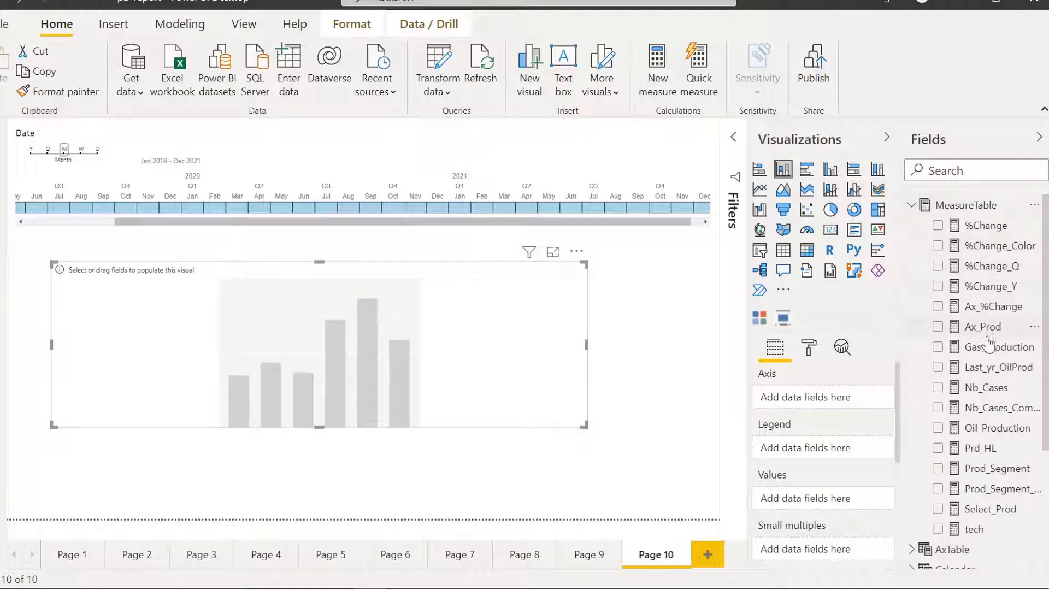
pyautogui.moveTo(985, 436); pyautogui.dragTo(403, 355)
pyautogui.click(910, 206)
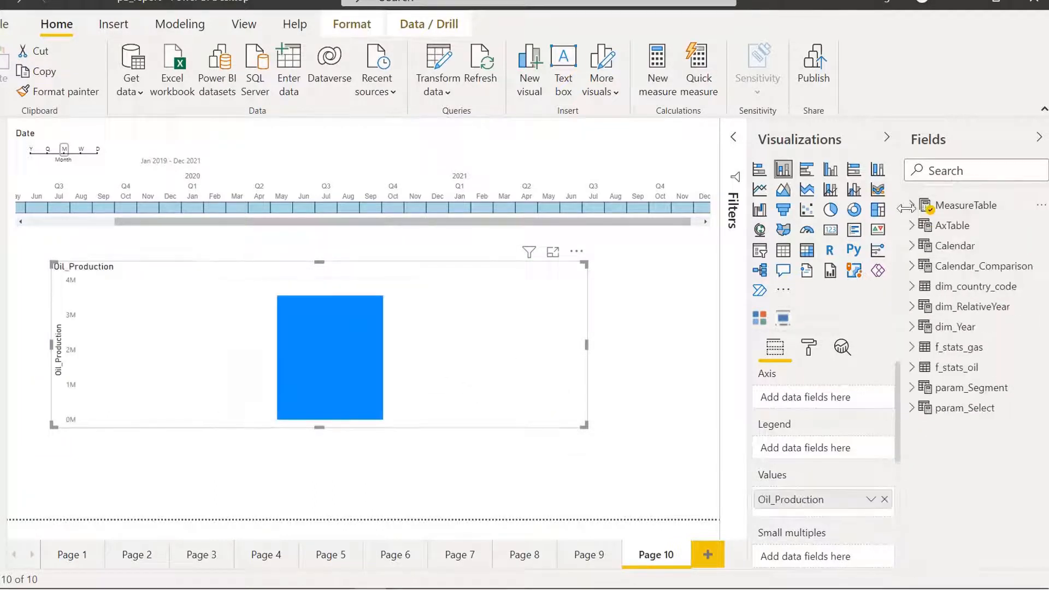
pyautogui.click(912, 246)
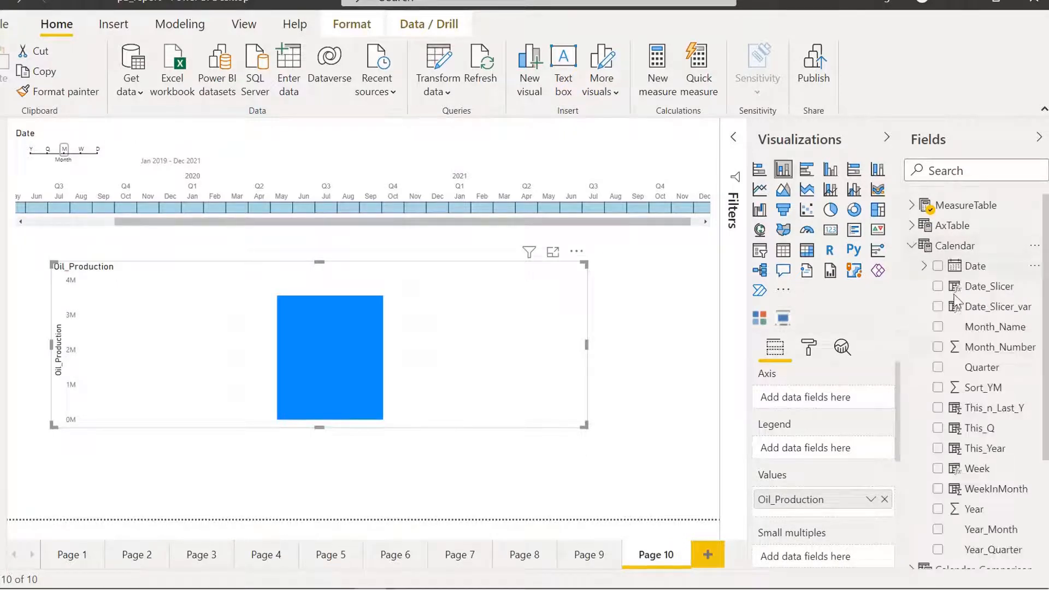
pyautogui.moveTo(983, 333); pyautogui.dragTo(801, 405)
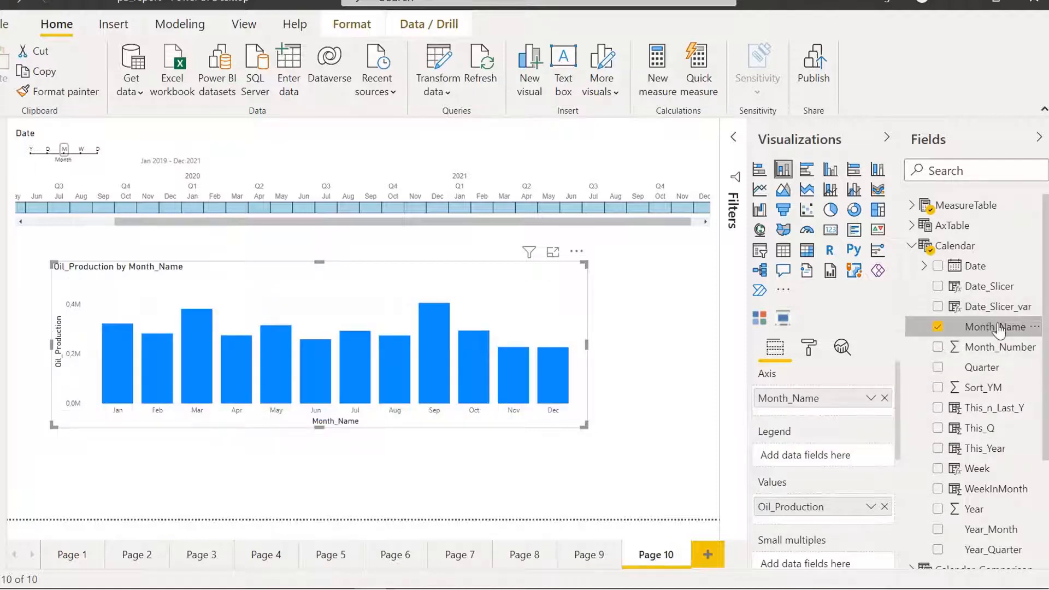
pyautogui.click(911, 246)
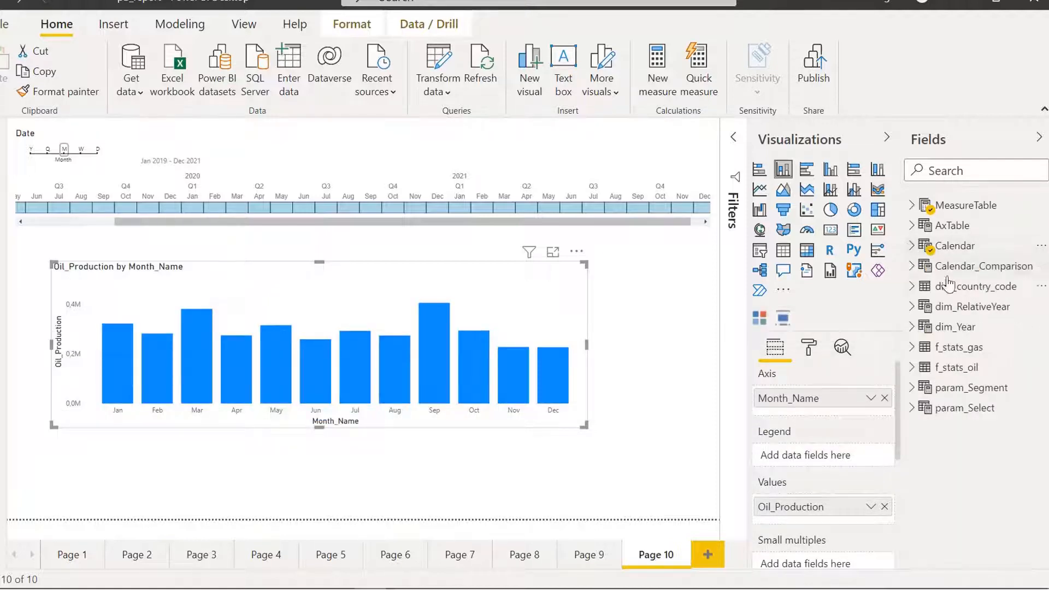
# - Select January 2021 on the timeline slicer and extend the range to November 2021
pyautogui.moveTo(473, 222); pyautogui.dragTo(483, 223)
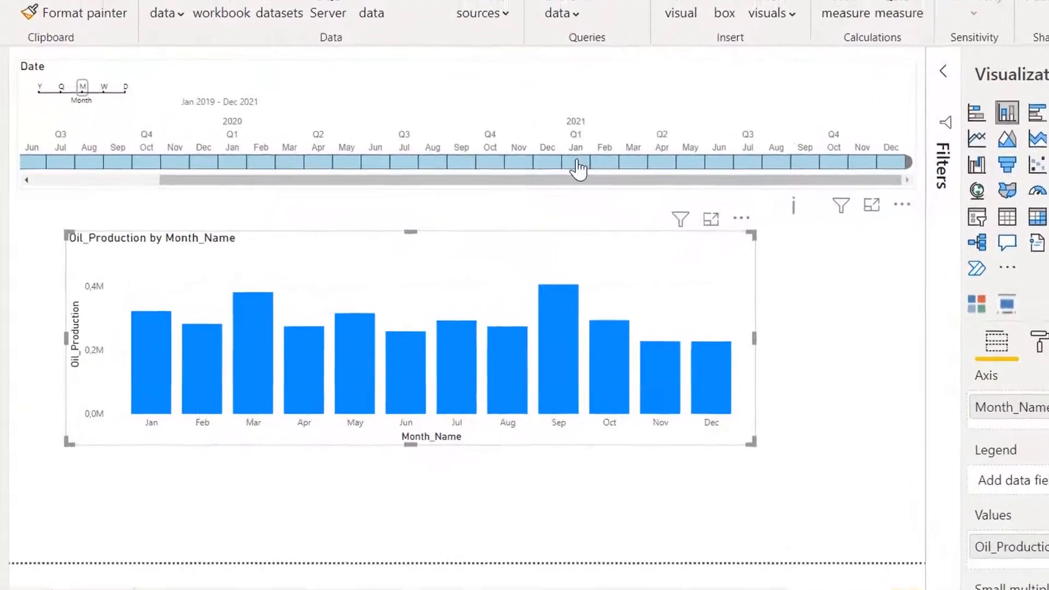
pyautogui.click(471, 201)
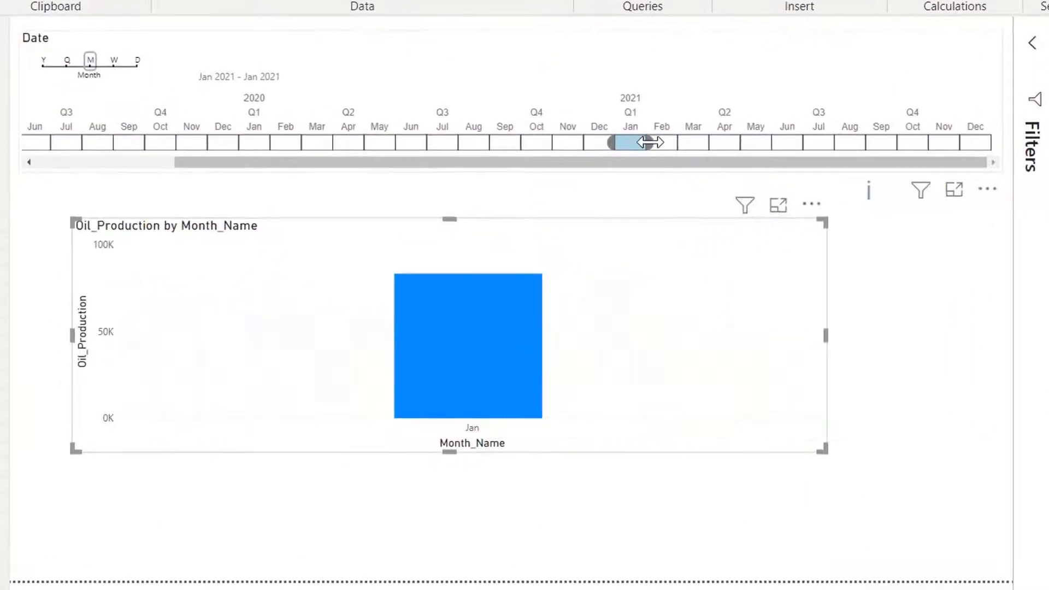
pyautogui.moveTo(650, 142); pyautogui.dragTo(948, 151)
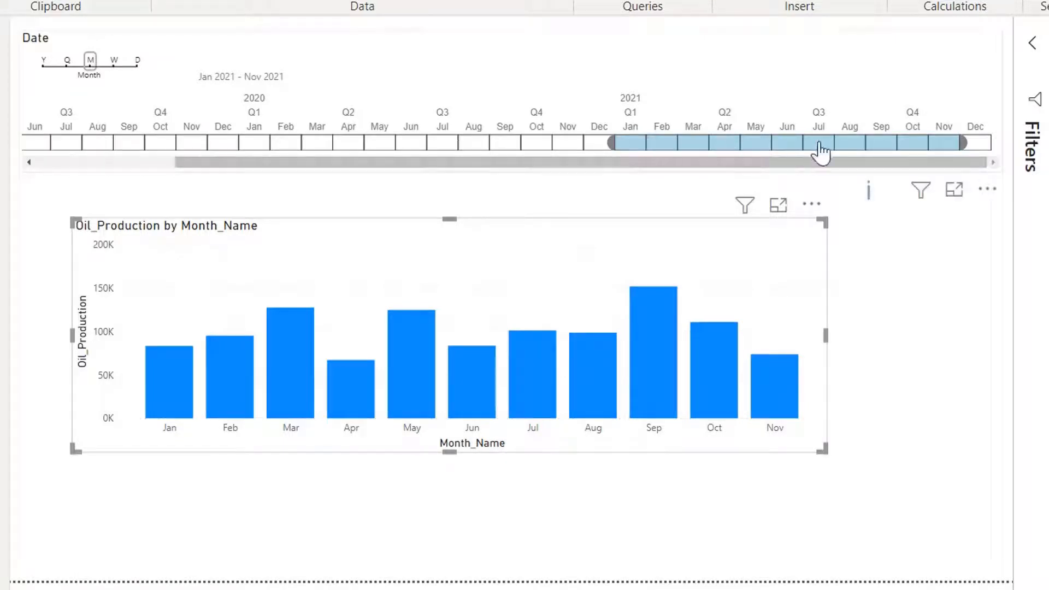
# - Filter the chart by single months on the timeline slicer: September, August and April 2021, ending on August 2021
pyautogui.click(869, 147)
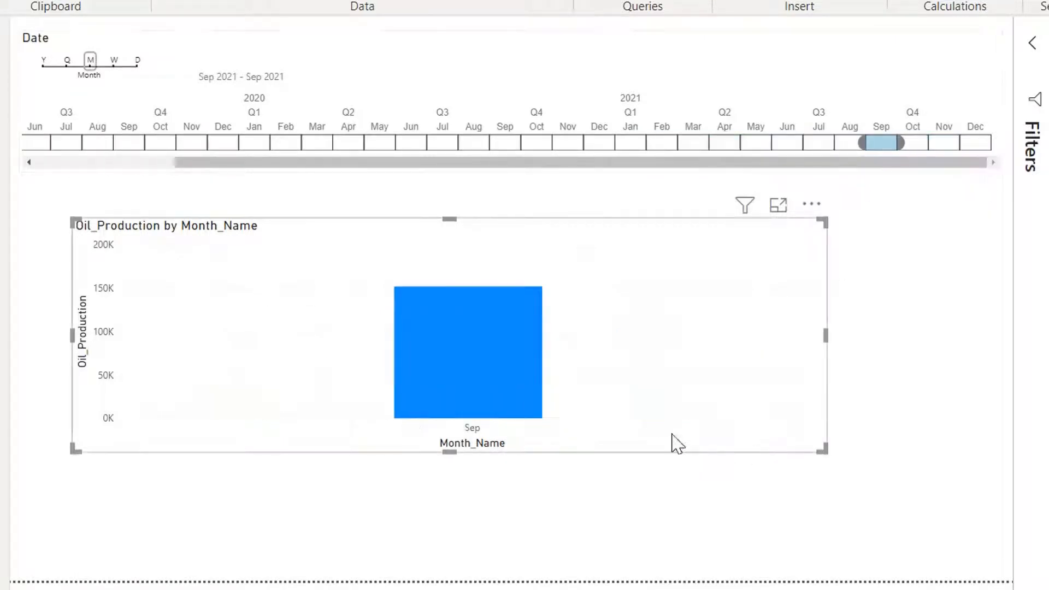
pyautogui.click(847, 144)
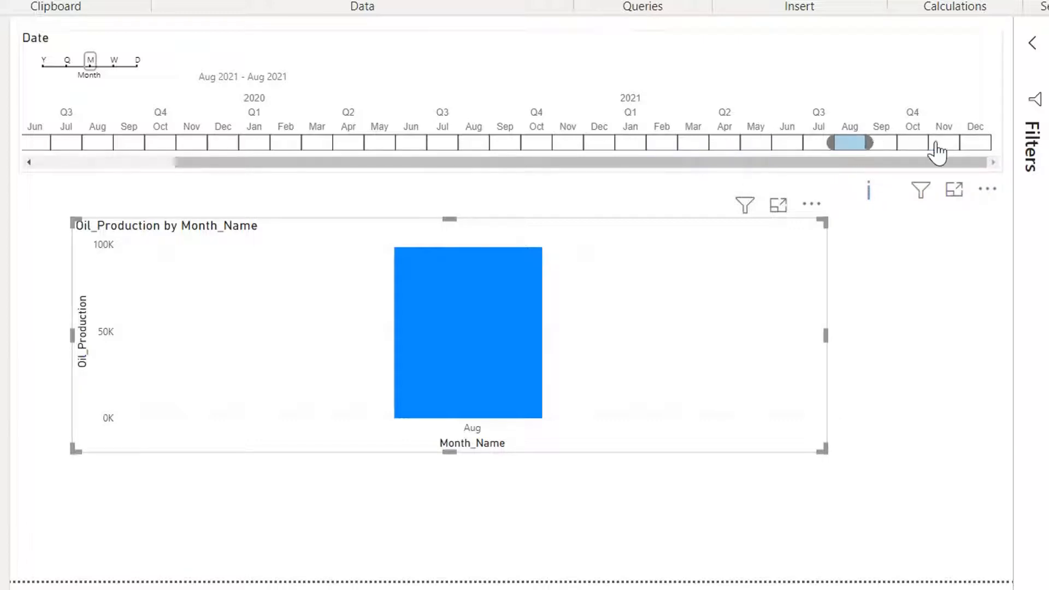
pyautogui.click(719, 145)
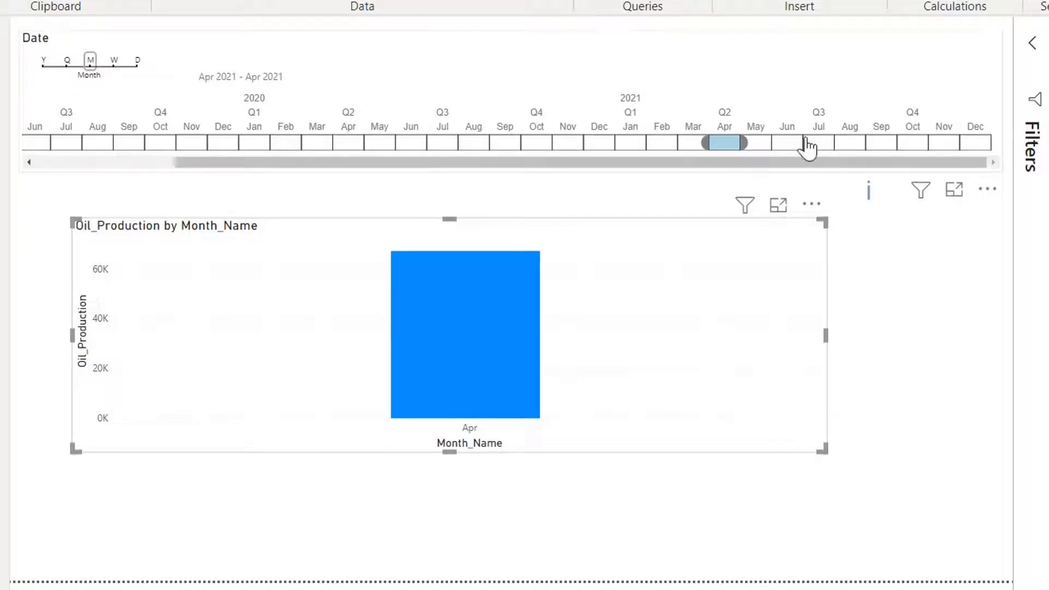
pyautogui.click(836, 141)
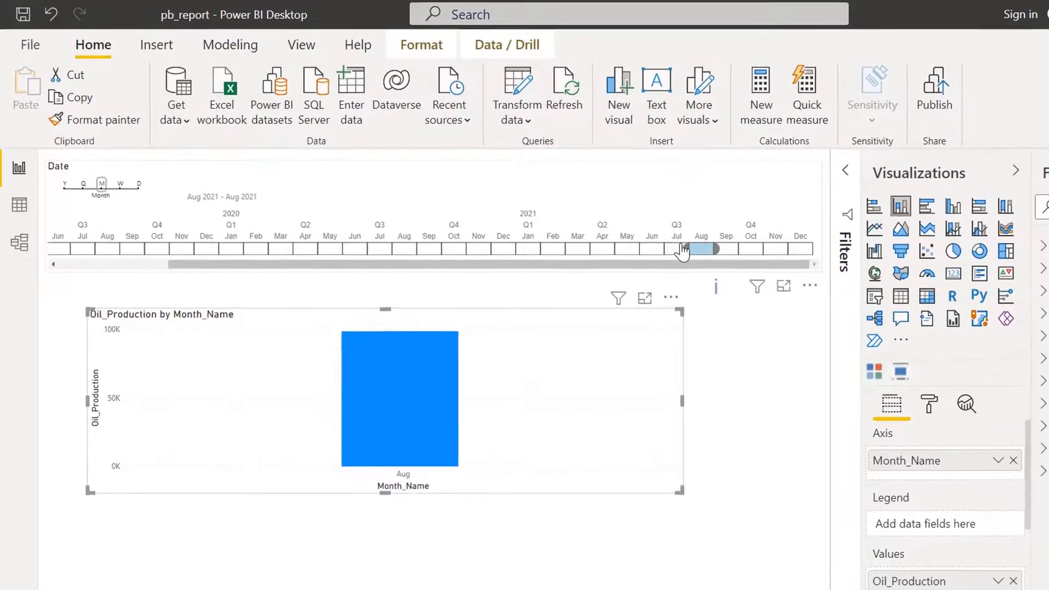
# - Turn on Edit interactions, move the column chart lower on the canvas and turn Edit interactions off again
pyautogui.click(421, 47)
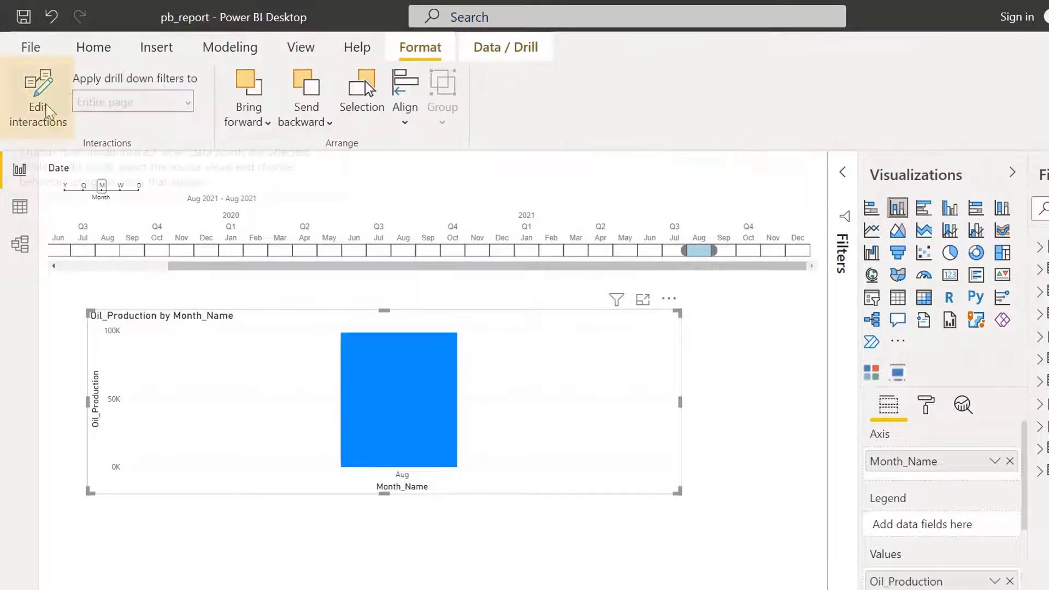
pyautogui.click(39, 99)
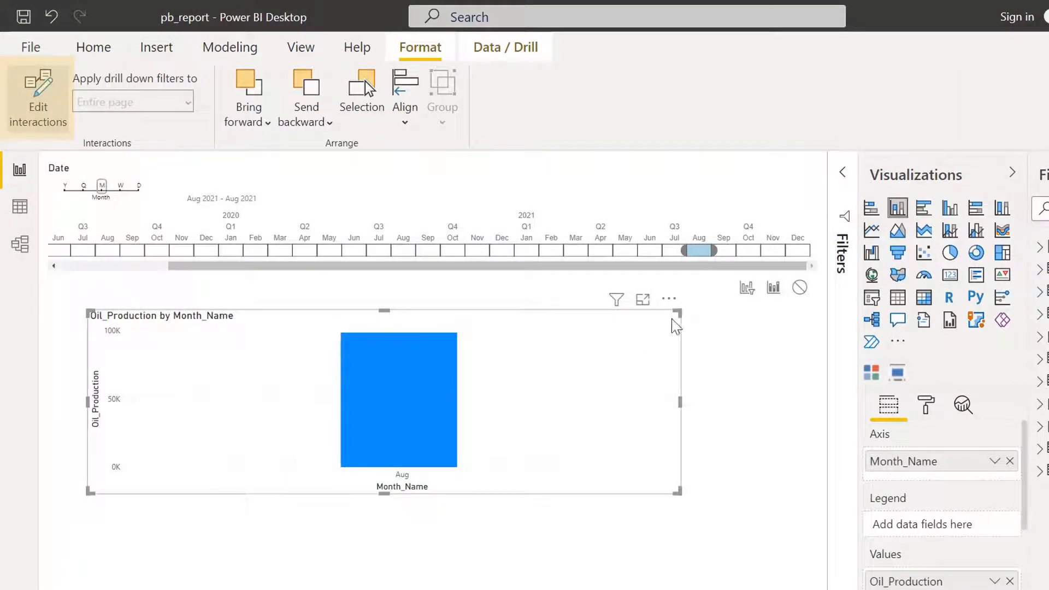
pyautogui.moveTo(606, 317); pyautogui.dragTo(608, 364)
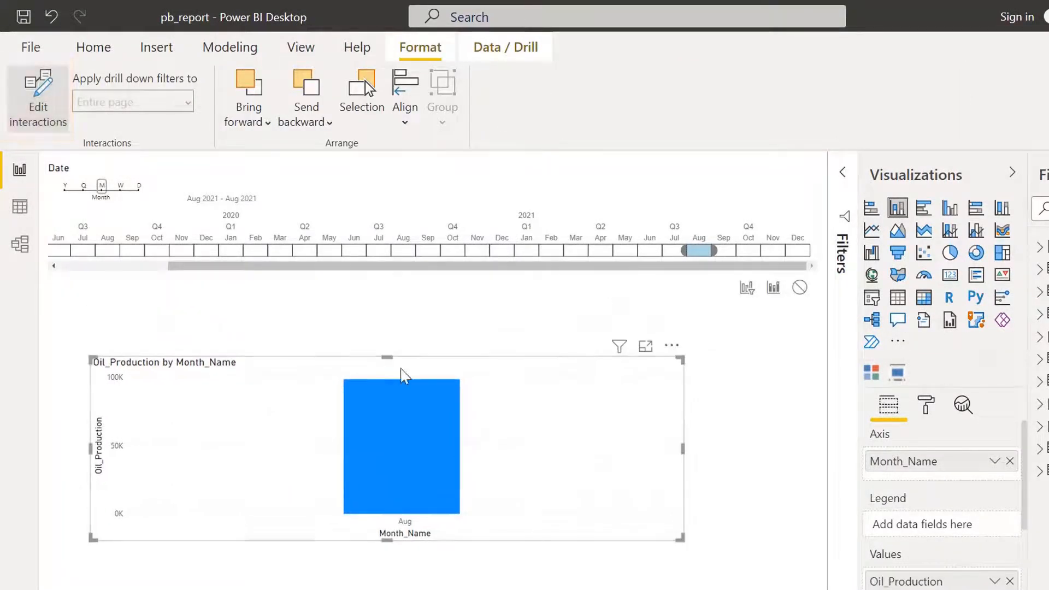
pyautogui.click(16, 122)
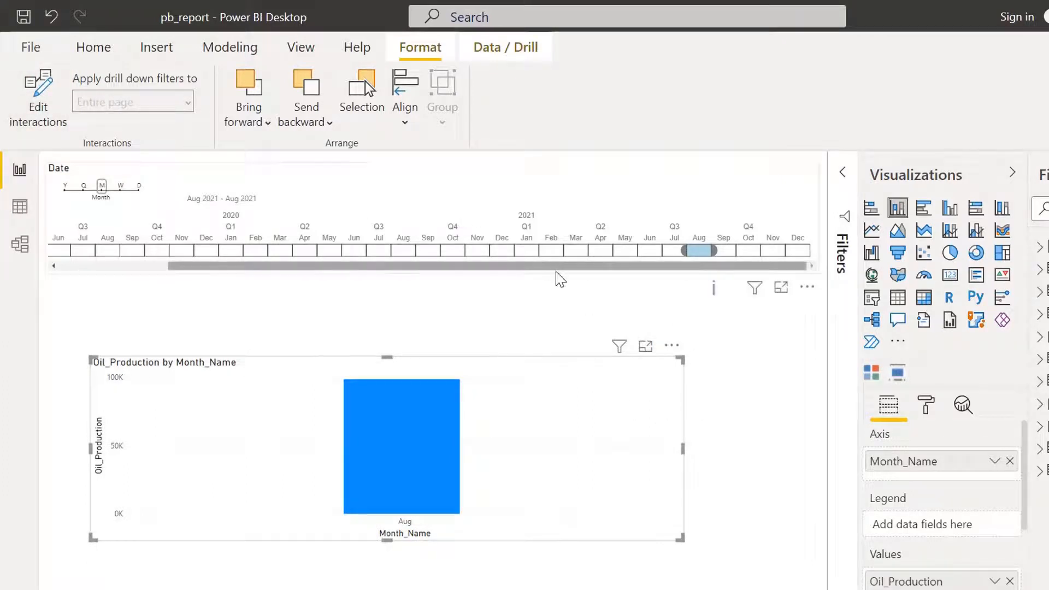
# - Move the timeline slicer slightly lower, make it narrower and reposition it above the column chart
pyautogui.click(562, 293)
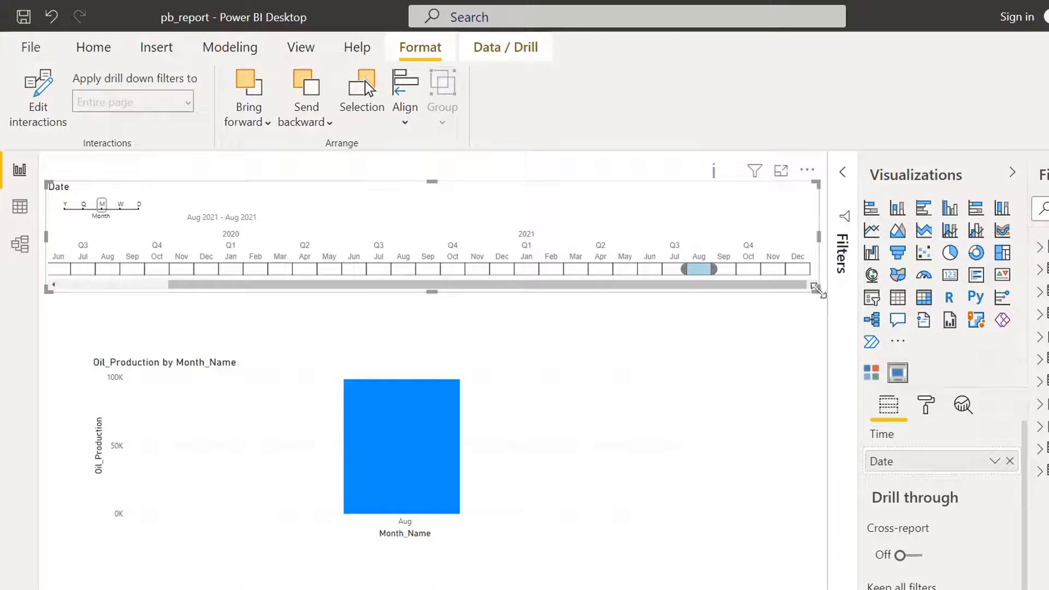
pyautogui.moveTo(815, 289); pyautogui.dragTo(768, 290)
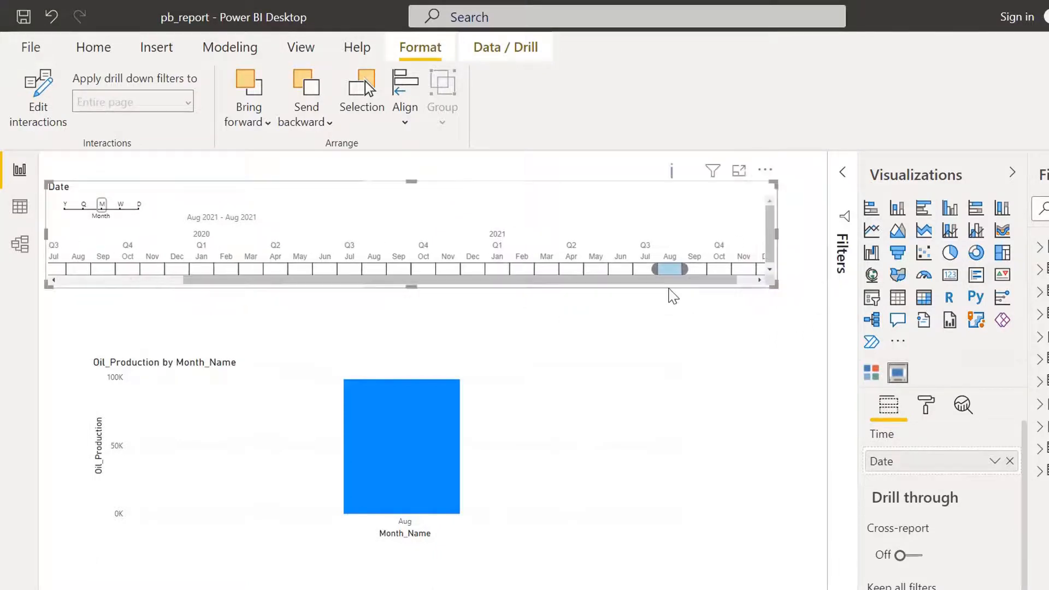
pyautogui.moveTo(678, 289); pyautogui.dragTo(702, 311)
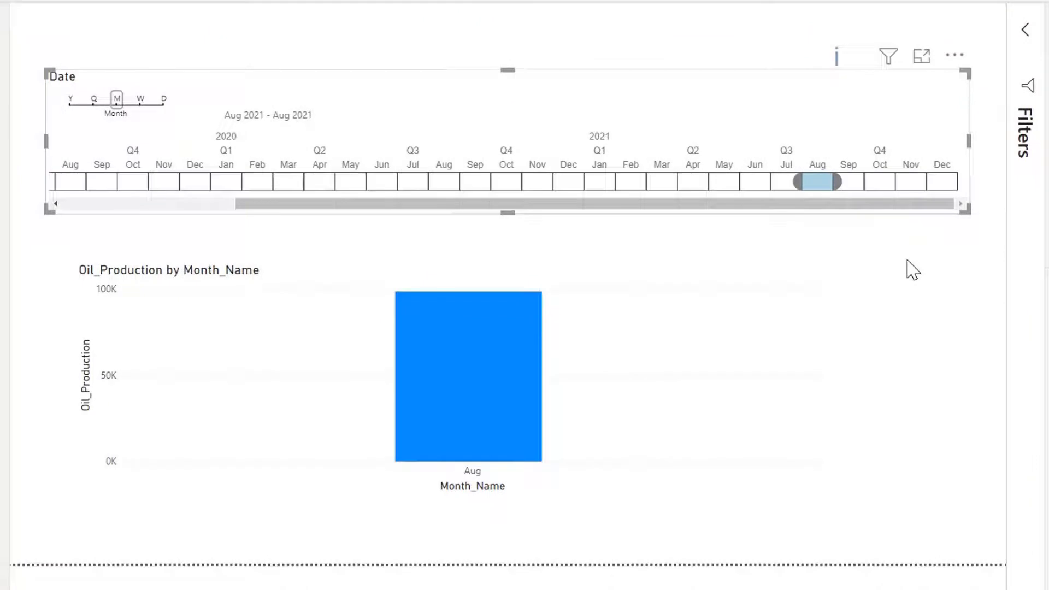
# - Extend the timeline selection back to January 2021 and reselect August 2021 only
pyautogui.moveTo(799, 182); pyautogui.dragTo(599, 191)
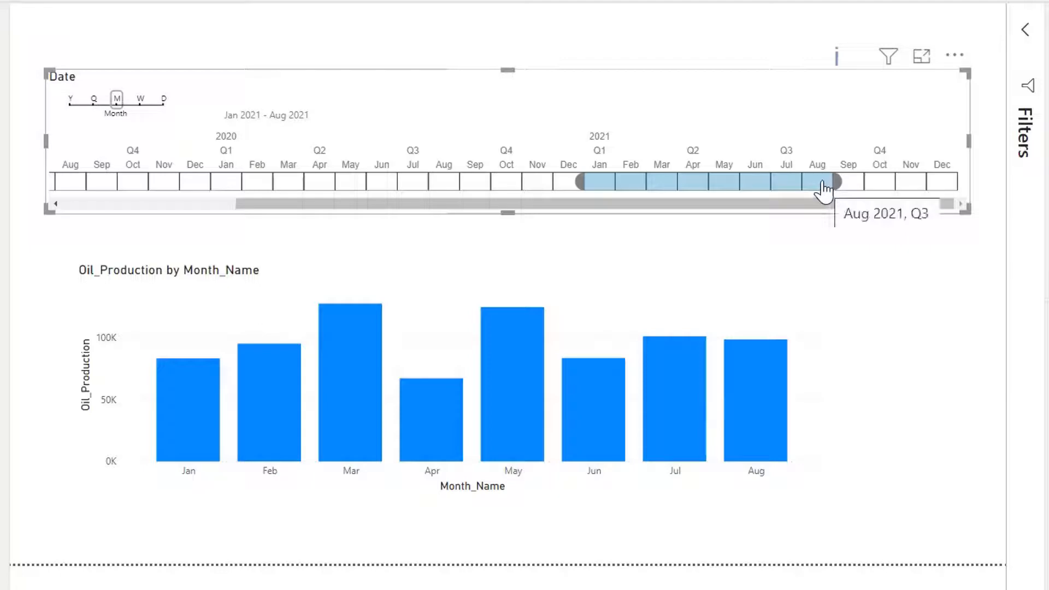
pyautogui.click(824, 186)
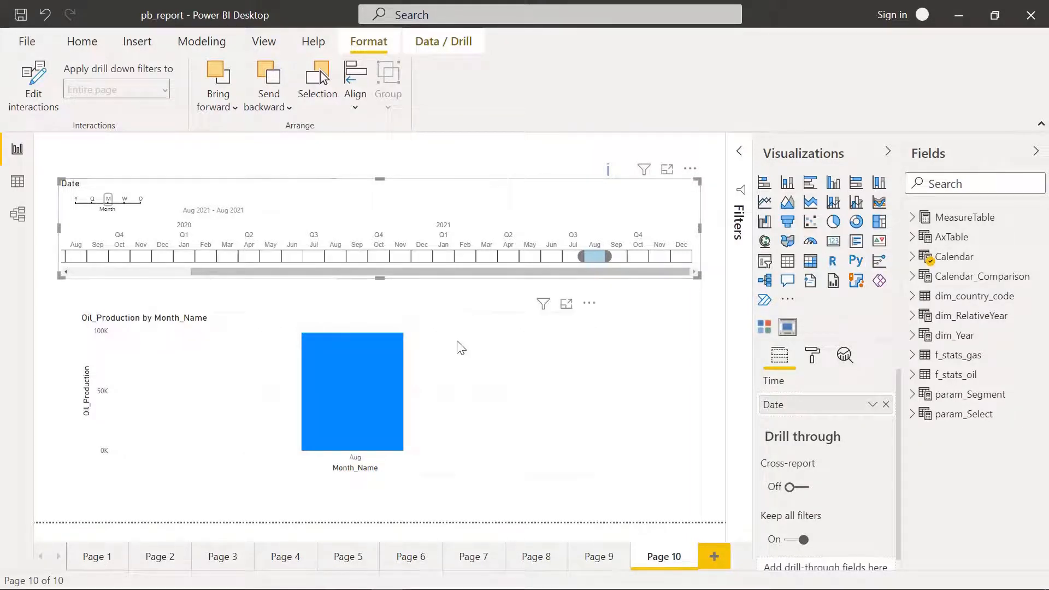
# - Create a calculated table with the formula Ps_Calendar = 'Calendar'
pyautogui.click(17, 182)
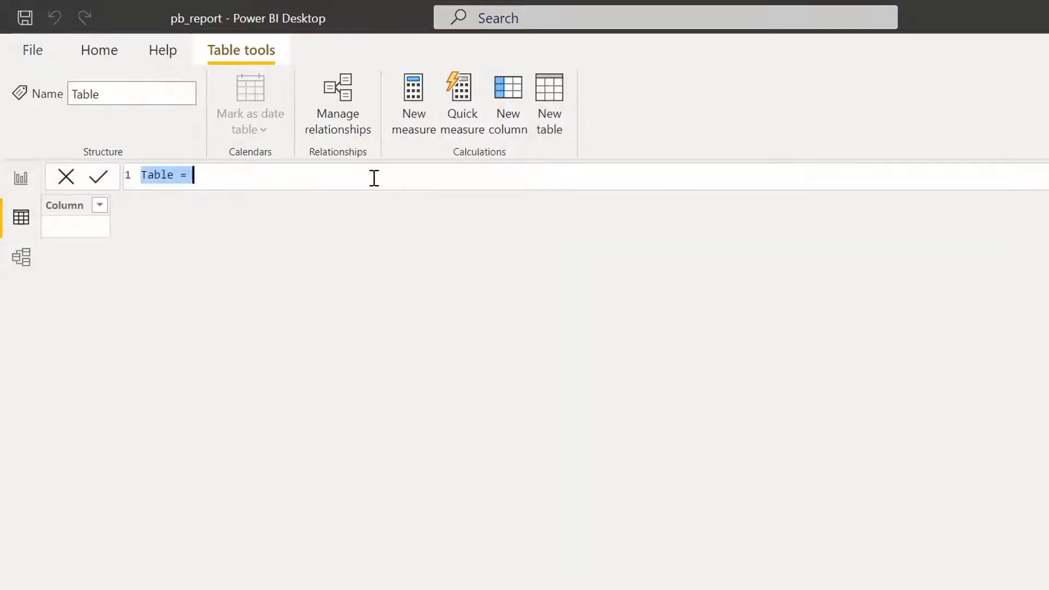
pyautogui.write('Ps')
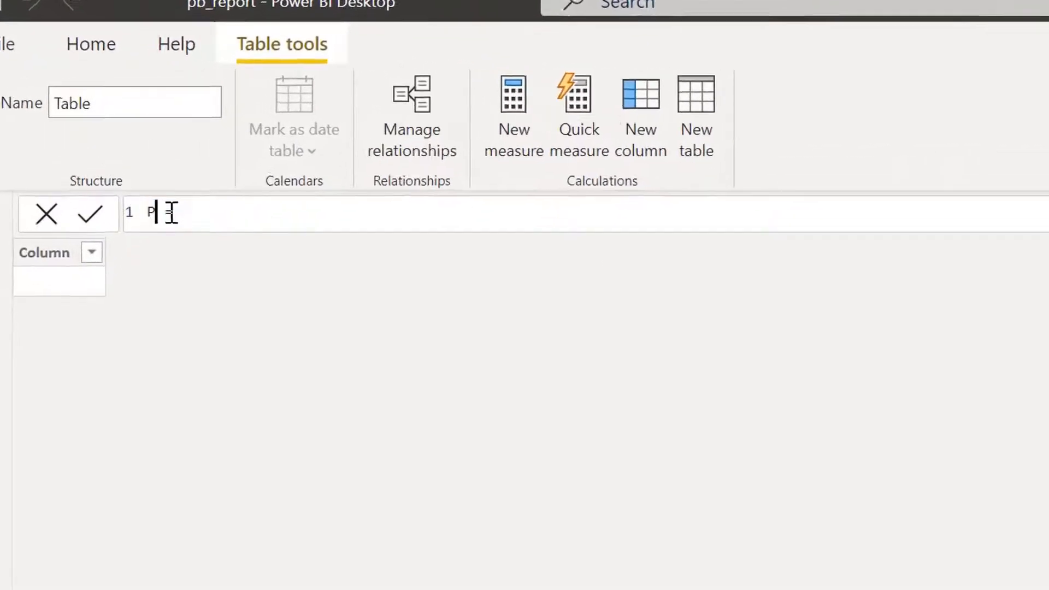
pyautogui.write(' Calendar = ')
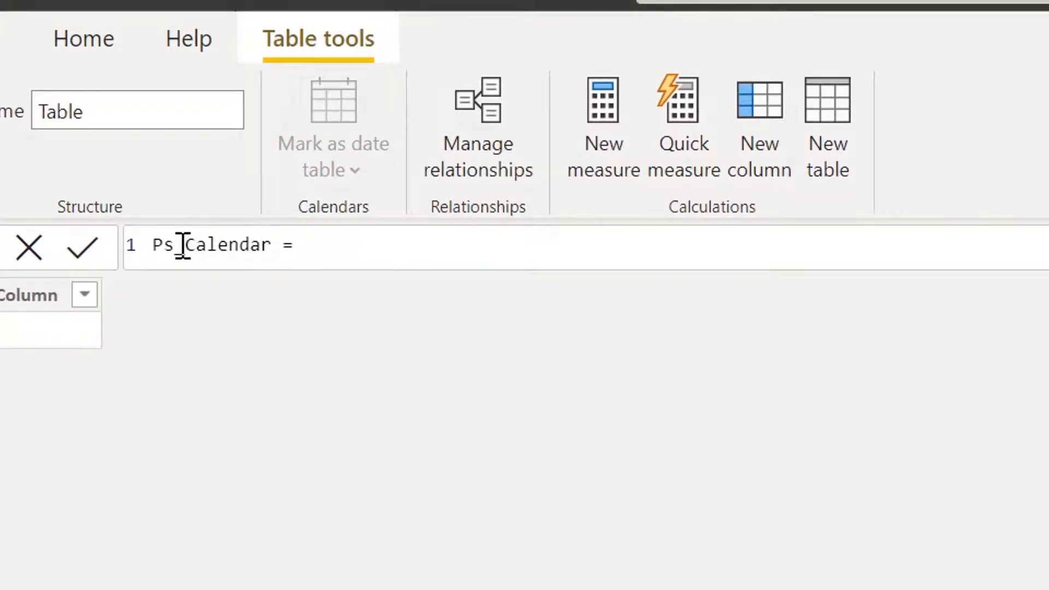
pyautogui.write('cla')
pyautogui.press('BackSpace')
pyautogui.press('BackSpace')
pyautogui.press('BackSpace')
pyautogui.write('cal')
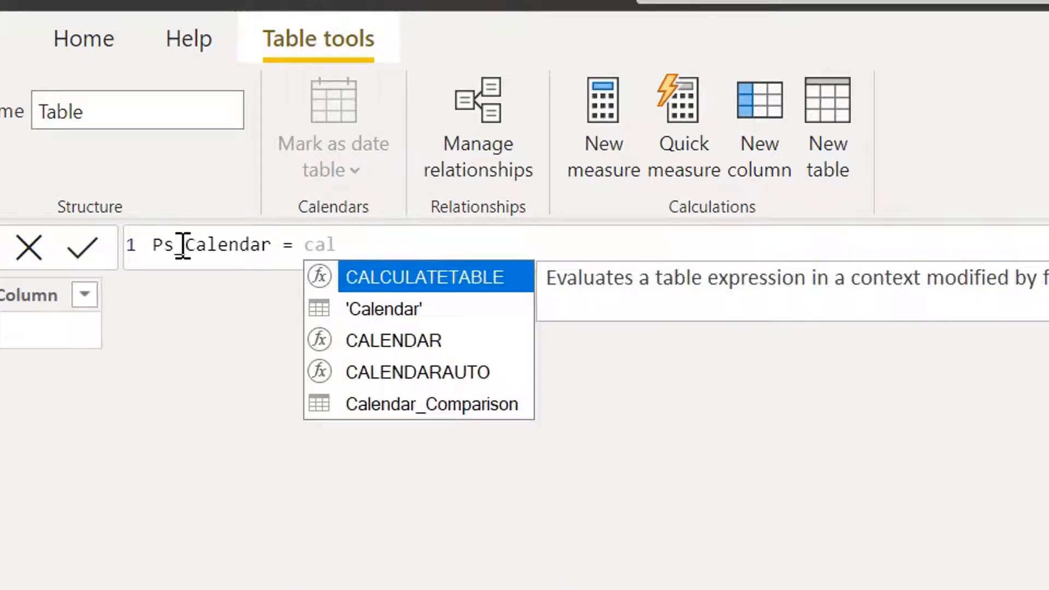
pyautogui.press('Down')
pyautogui.press('Tab')
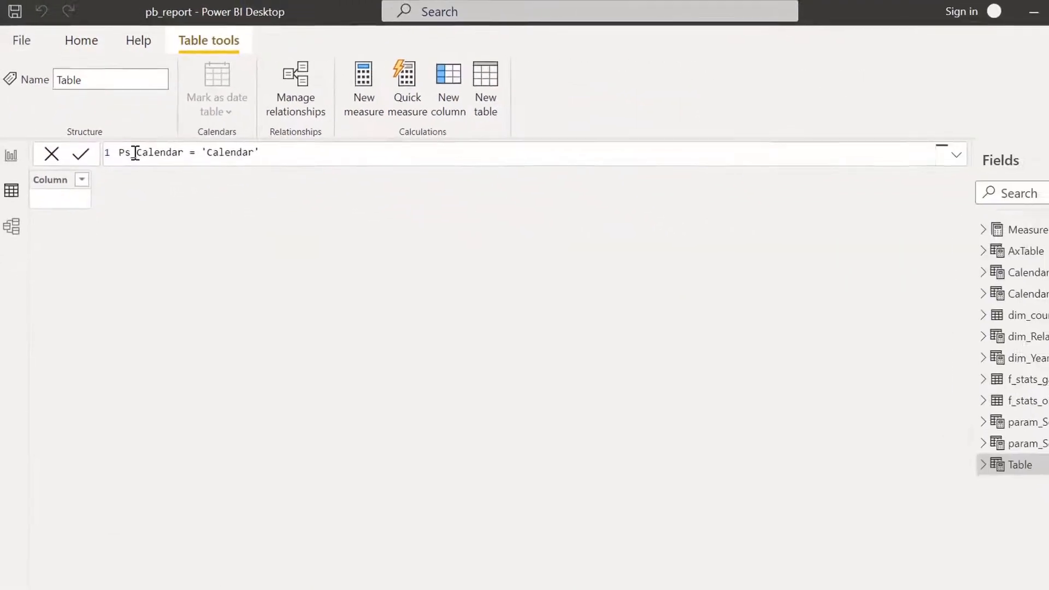
pyautogui.press('Return')
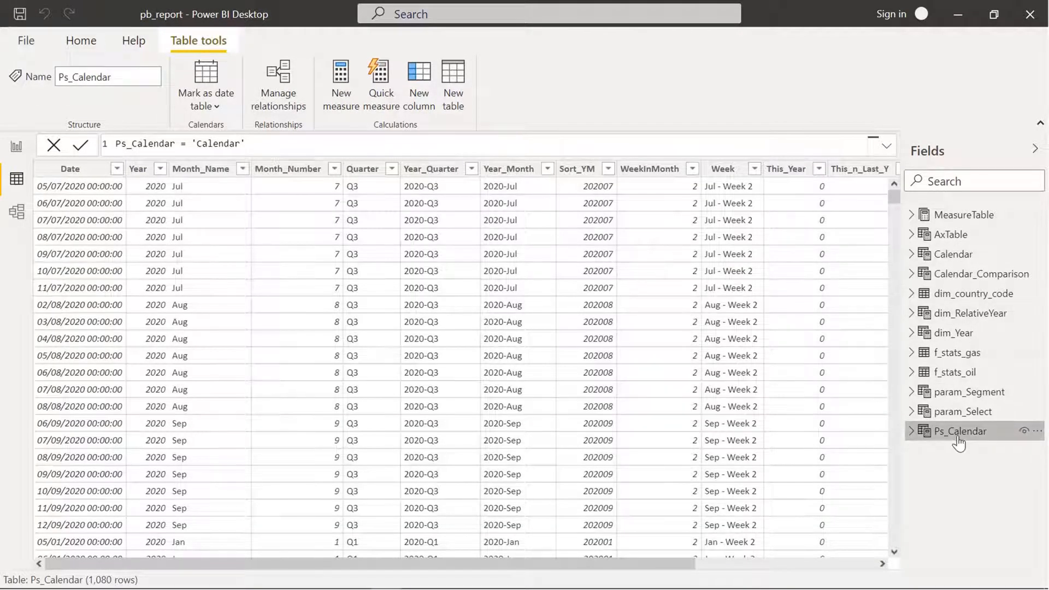
# - In the model diagram, collapse the table properties and move Ps_Calendar near the other related tables, below f_stats_gas
pyautogui.click(16, 211)
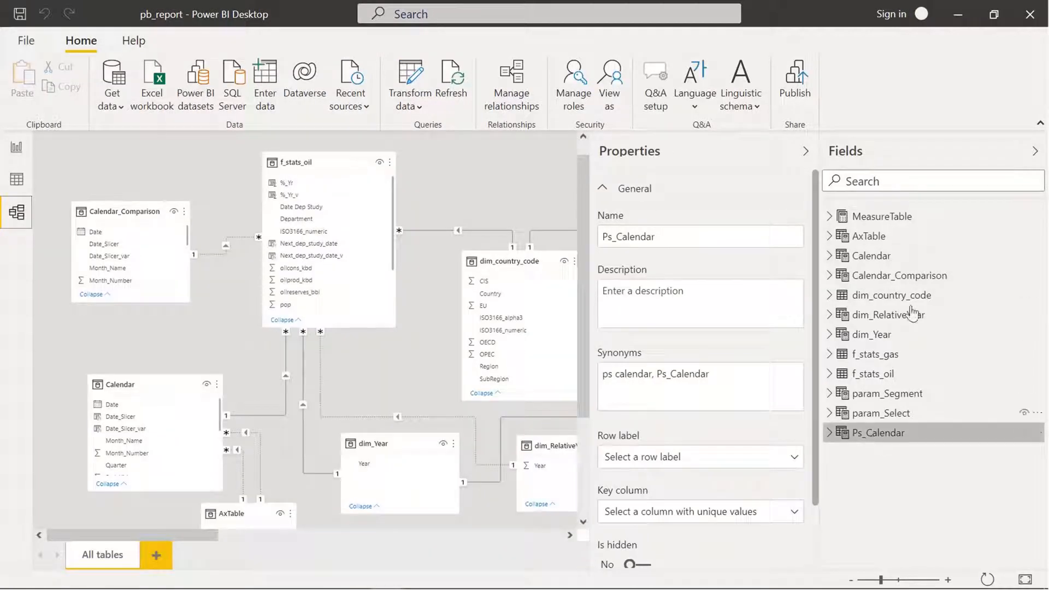
pyautogui.click(805, 151)
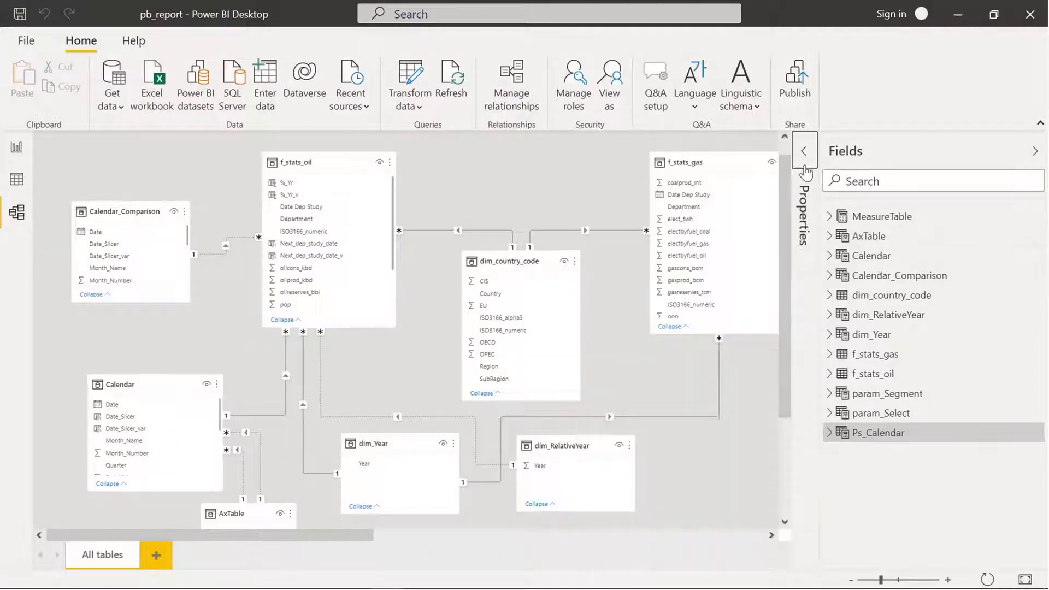
pyautogui.moveTo(344, 535); pyautogui.dragTo(730, 539)
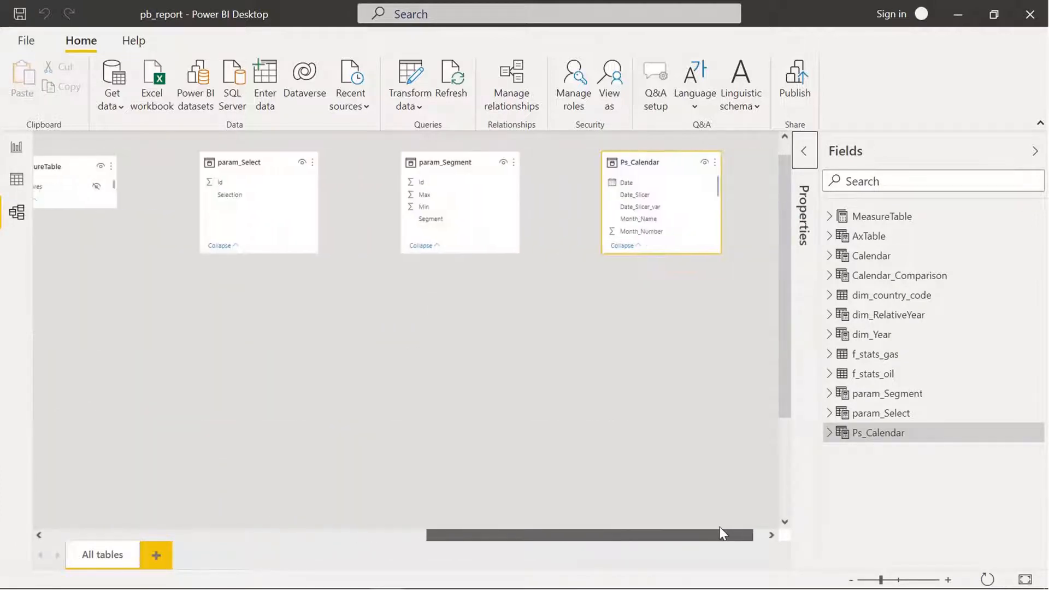
pyautogui.moveTo(653, 165); pyautogui.dragTo(249, 319)
pyautogui.moveTo(518, 534); pyautogui.dragTo(287, 520)
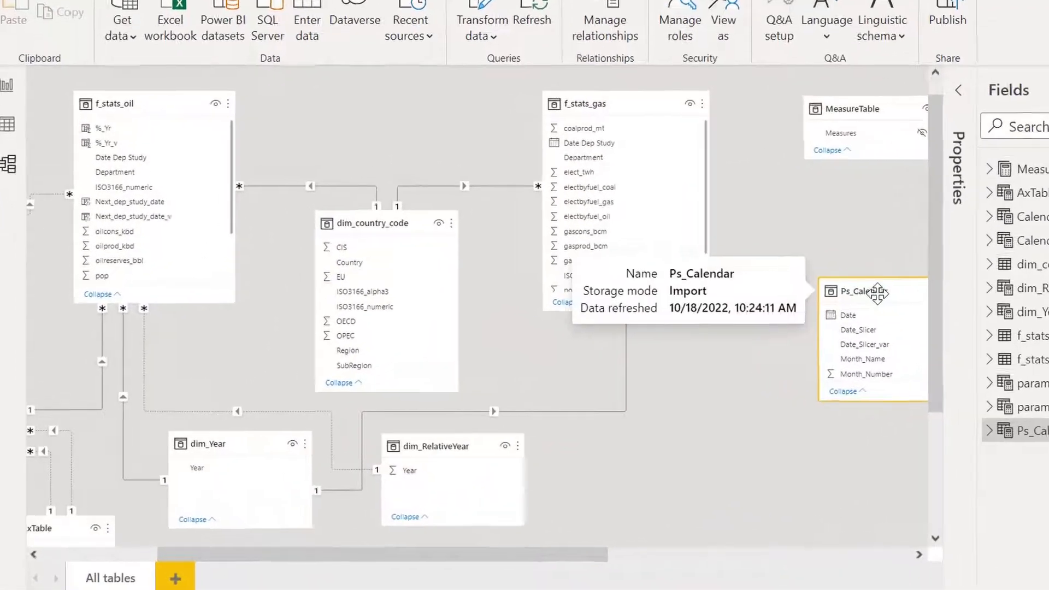
pyautogui.moveTo(877, 293); pyautogui.dragTo(759, 395)
pyautogui.moveTo(802, 391); pyautogui.dragTo(802, 433)
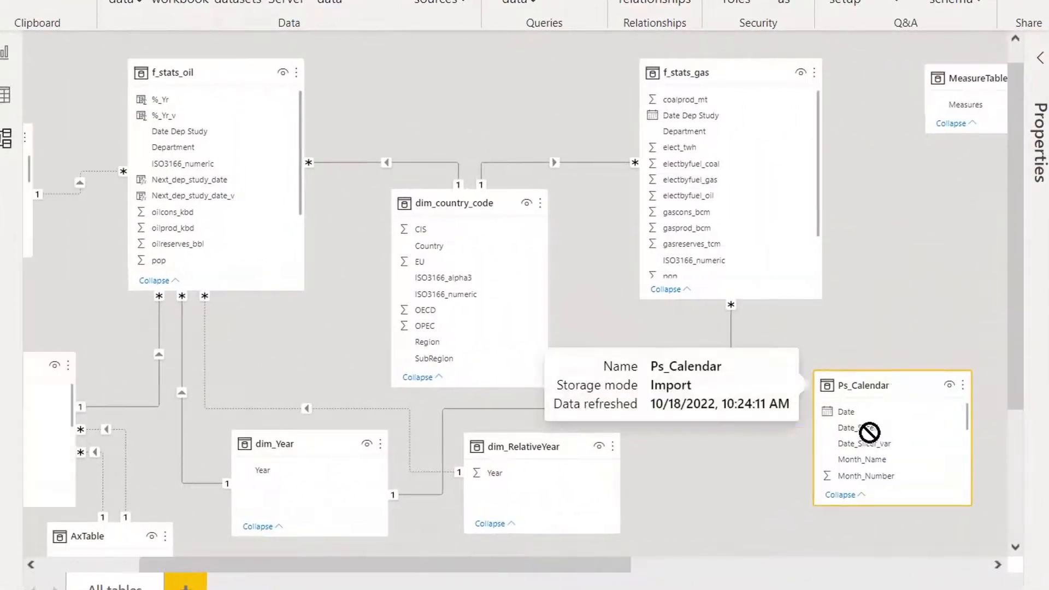
pyautogui.moveTo(870, 432); pyautogui.dragTo(846, 419)
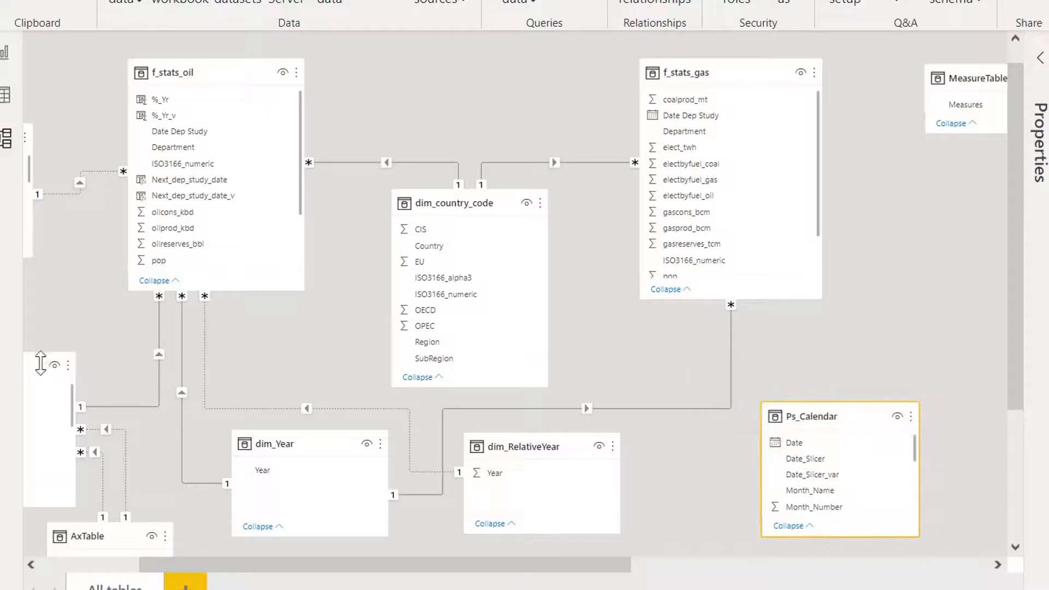
# - Move the Calendar table below f_stats_gas and place Ps_Calendar to its right, leaving a gap between the two tables
pyautogui.moveTo(25, 366); pyautogui.dragTo(757, 367)
pyautogui.moveTo(879, 413); pyautogui.dragTo(1030, 365)
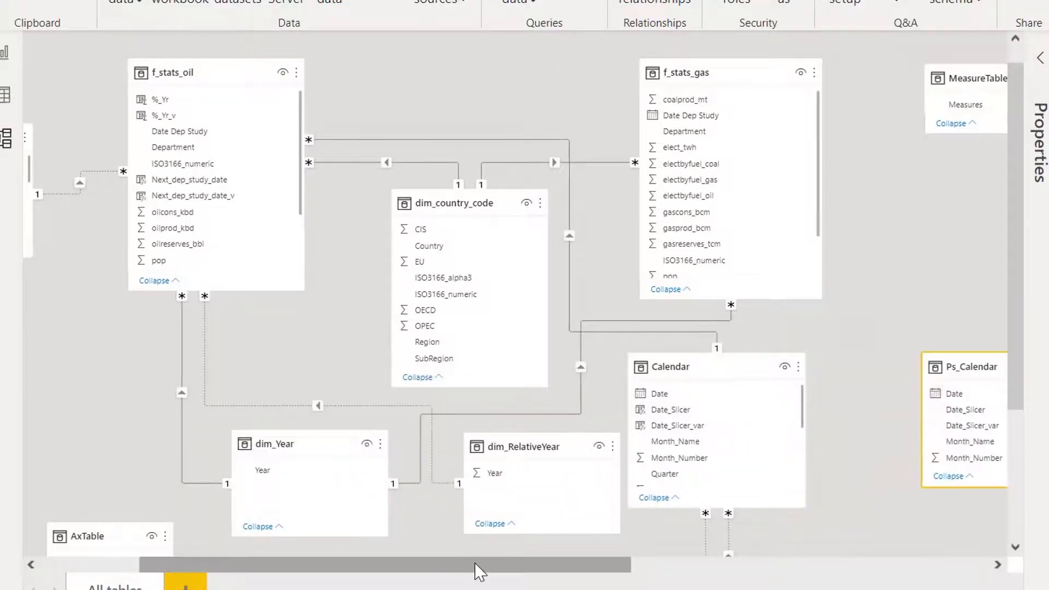
pyautogui.moveTo(476, 568); pyautogui.dragTo(601, 568)
pyautogui.moveTo(421, 366); pyautogui.dragTo(513, 373)
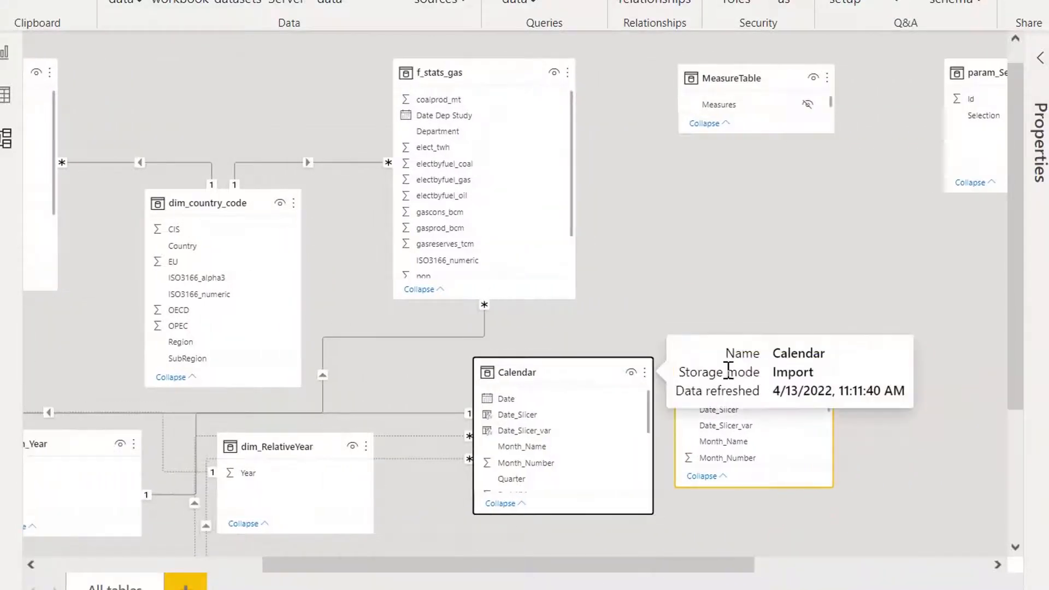
pyautogui.moveTo(797, 368); pyautogui.dragTo(904, 366)
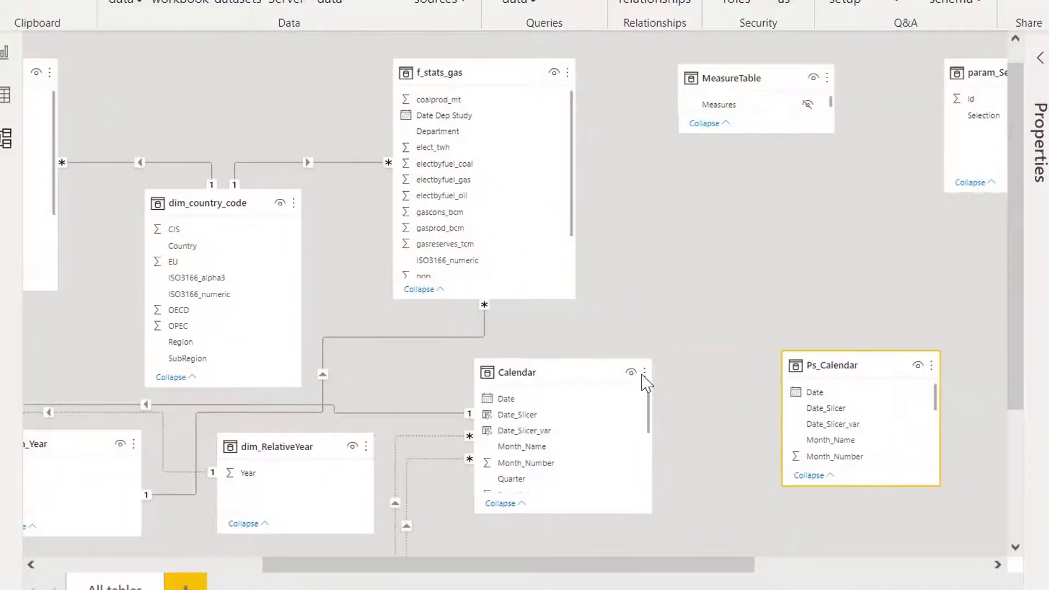
pyautogui.moveTo(569, 368); pyautogui.dragTo(619, 354)
# - Relate Calendar's Date to Ps_Calendar's Date with an inactive Many to one (*:1) relationship and Single cross filter direction
pyautogui.moveTo(552, 378); pyautogui.dragTo(826, 384)
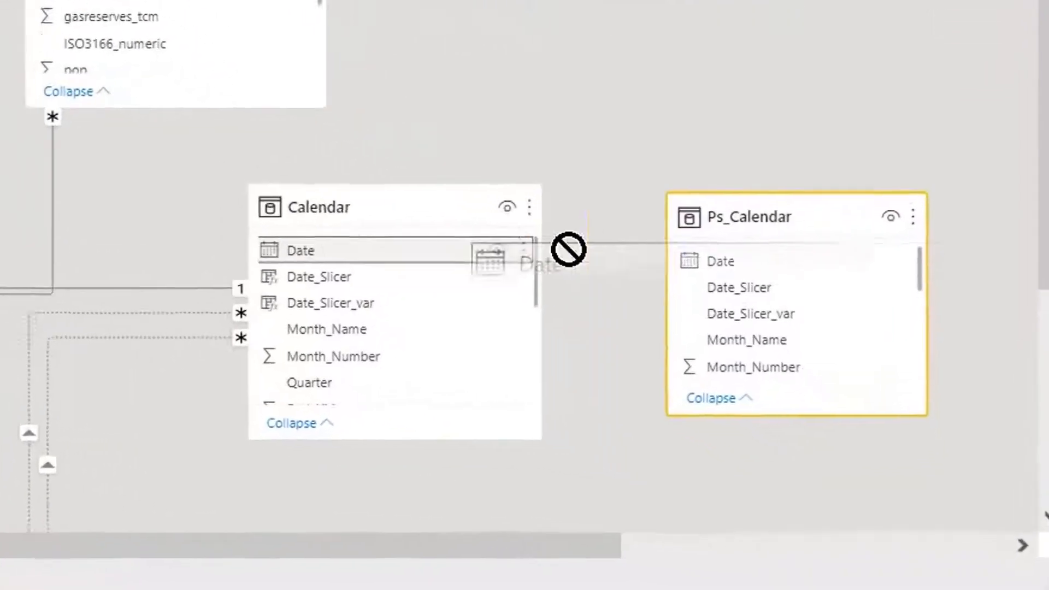
pyautogui.moveTo(713, 211); pyautogui.dragTo(714, 211)
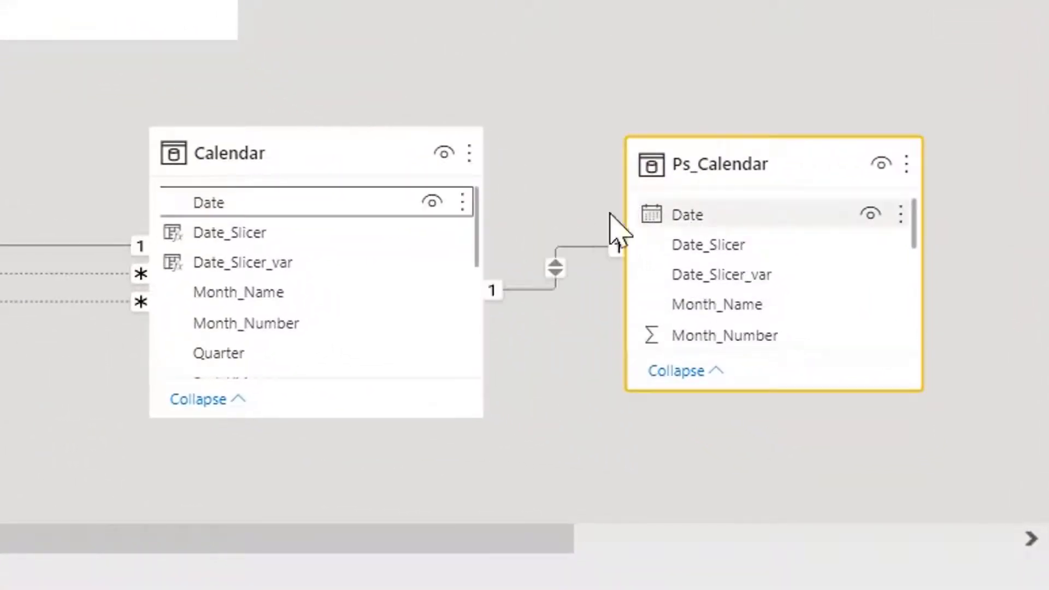
pyautogui.rightClick(545, 290)
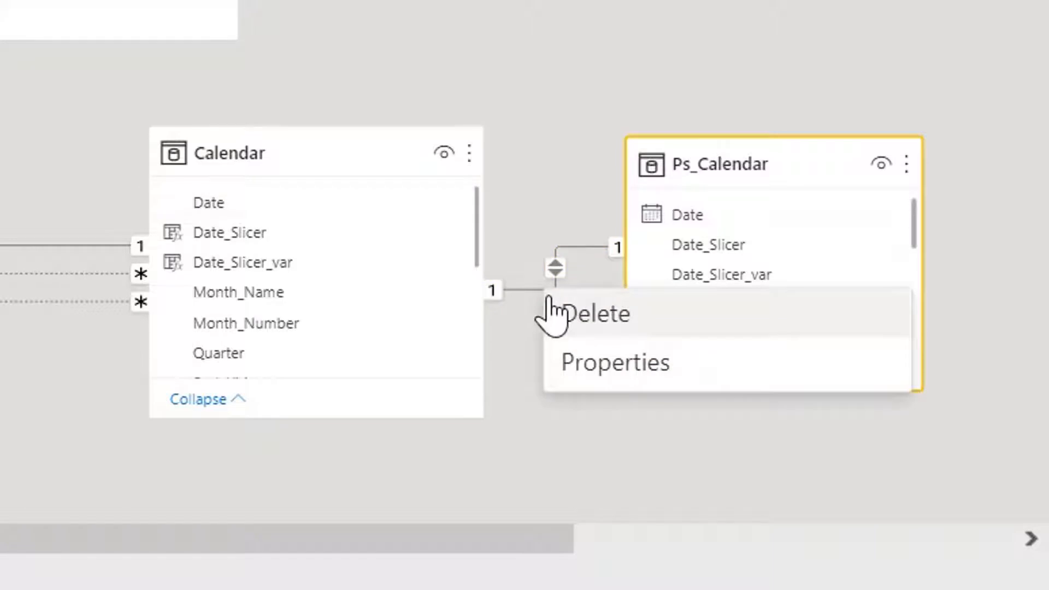
pyautogui.click(581, 375)
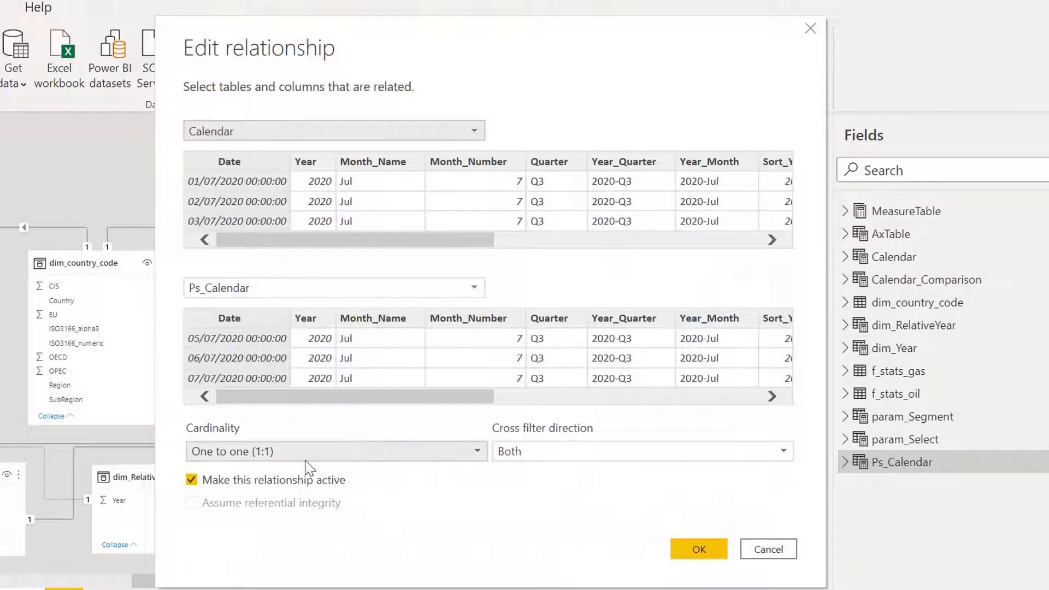
pyautogui.click(306, 458)
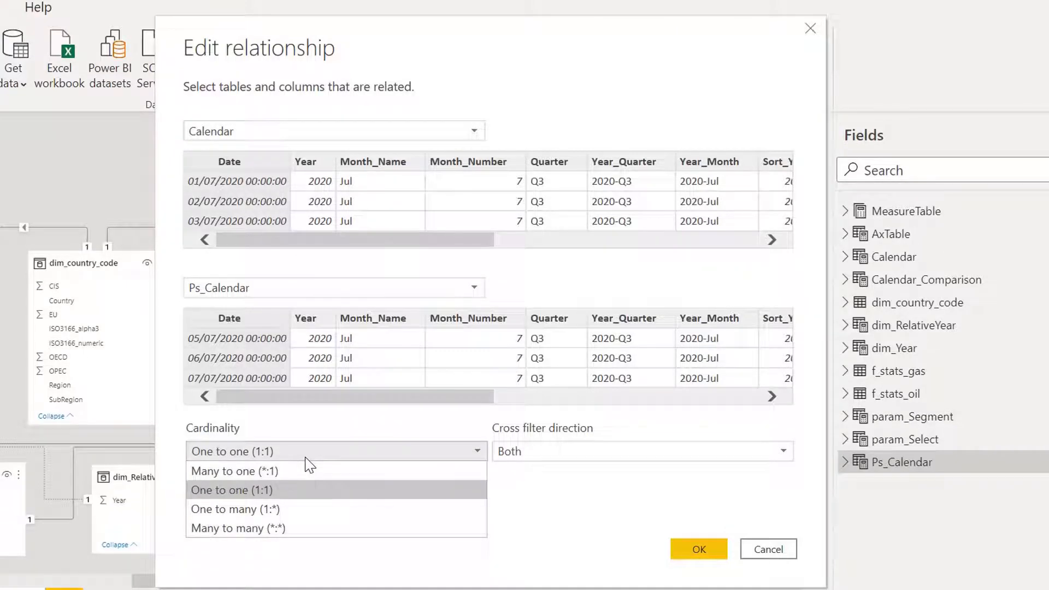
pyautogui.click(306, 470)
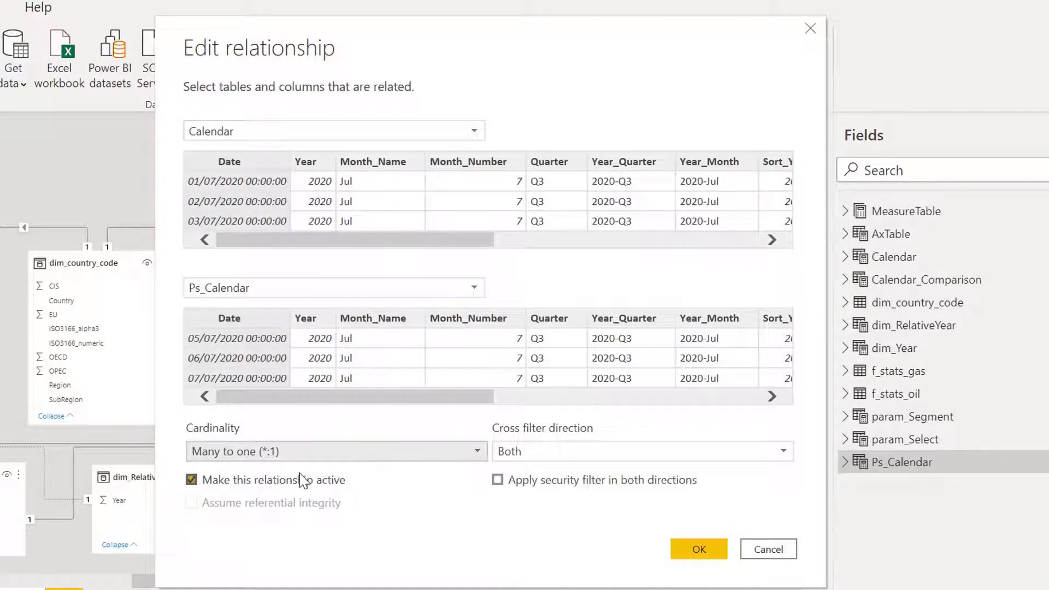
pyautogui.click(561, 456)
pyautogui.click(552, 472)
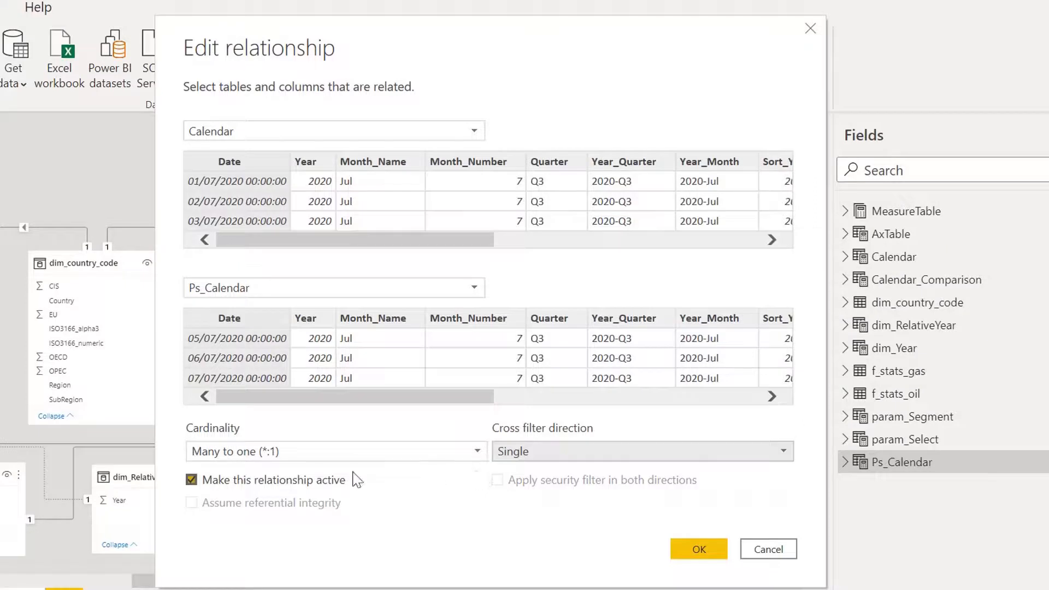
pyautogui.click(264, 483)
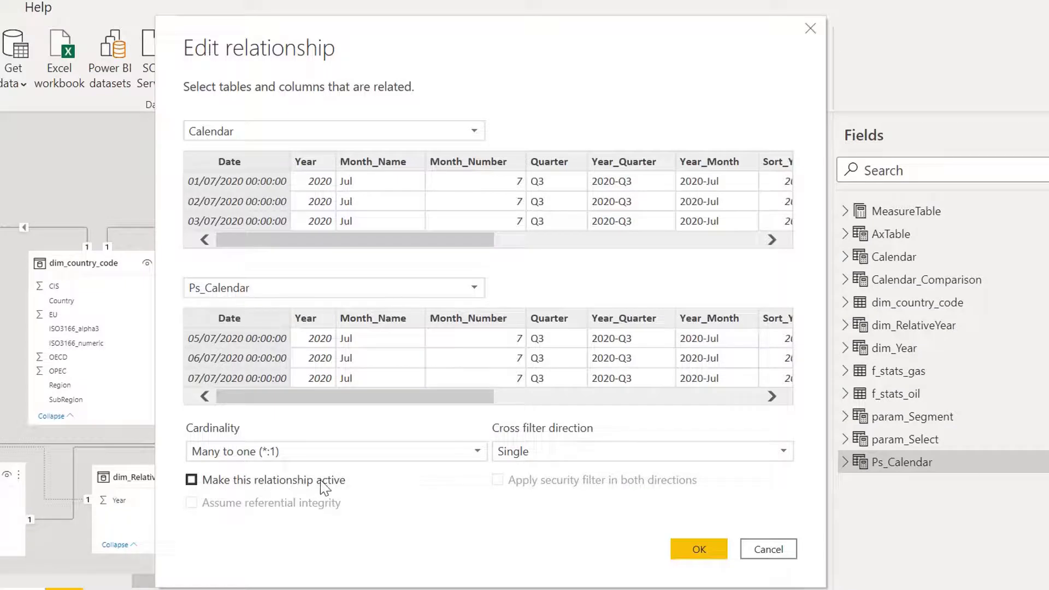
pyautogui.click(704, 553)
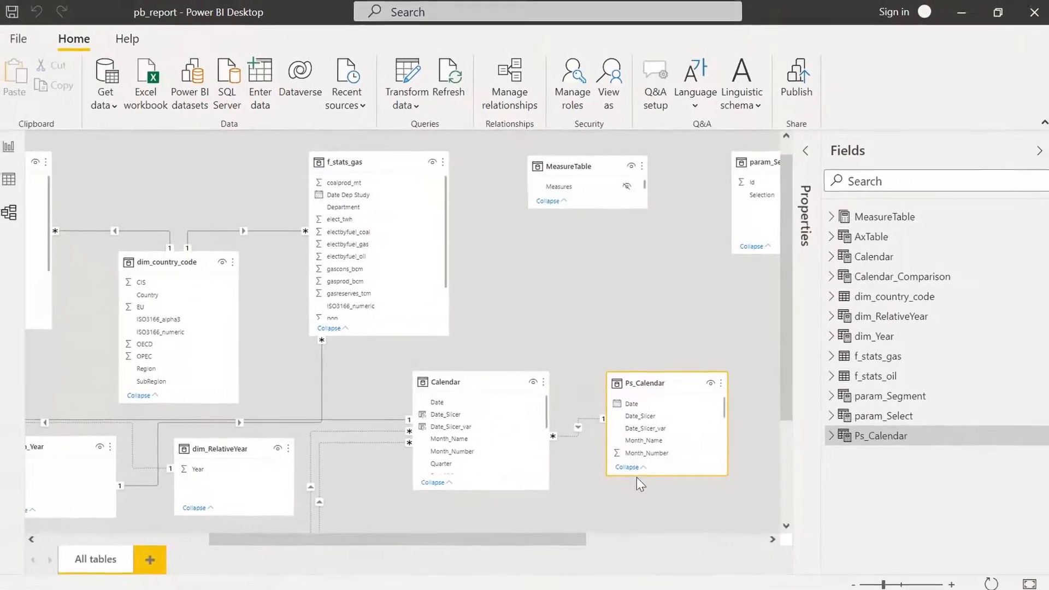
pyautogui.moveTo(638, 476); pyautogui.dragTo(636, 489)
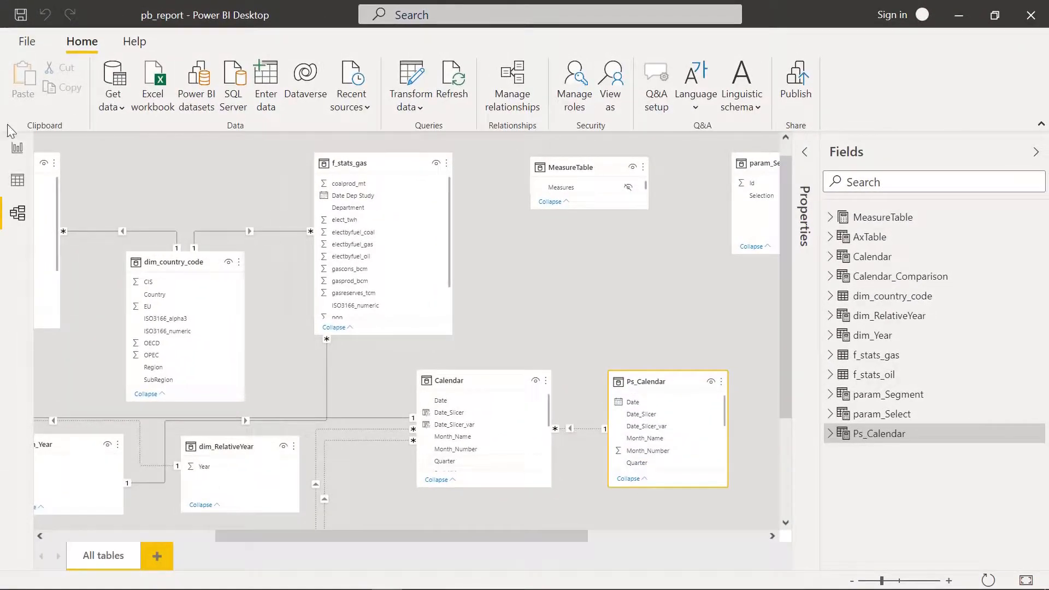
# - Return to the report page, select the column chart and check which fields Ps_Calendar offers
pyautogui.click(24, 150)
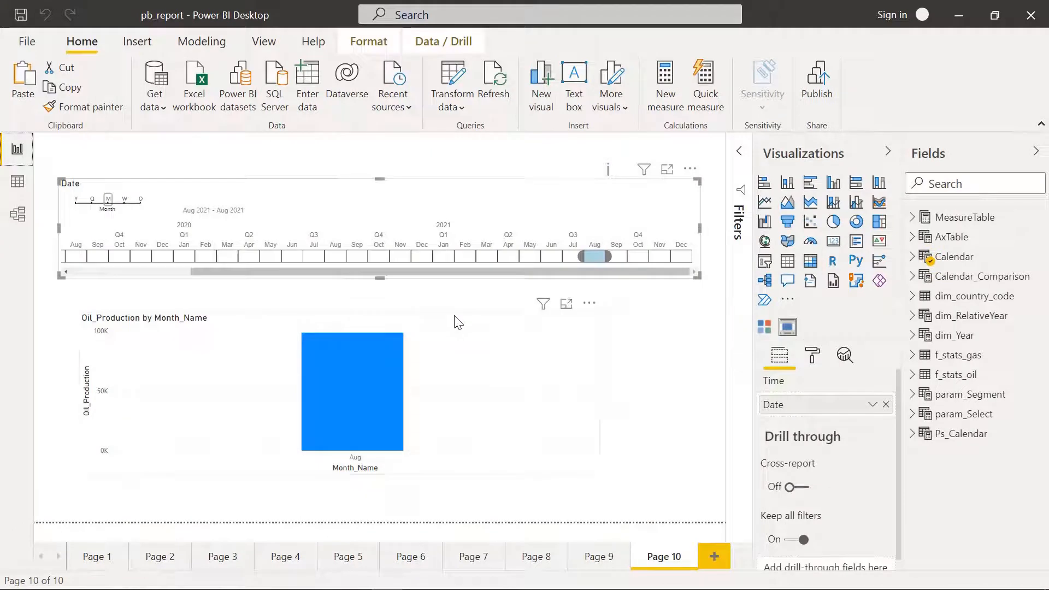
pyautogui.click(459, 325)
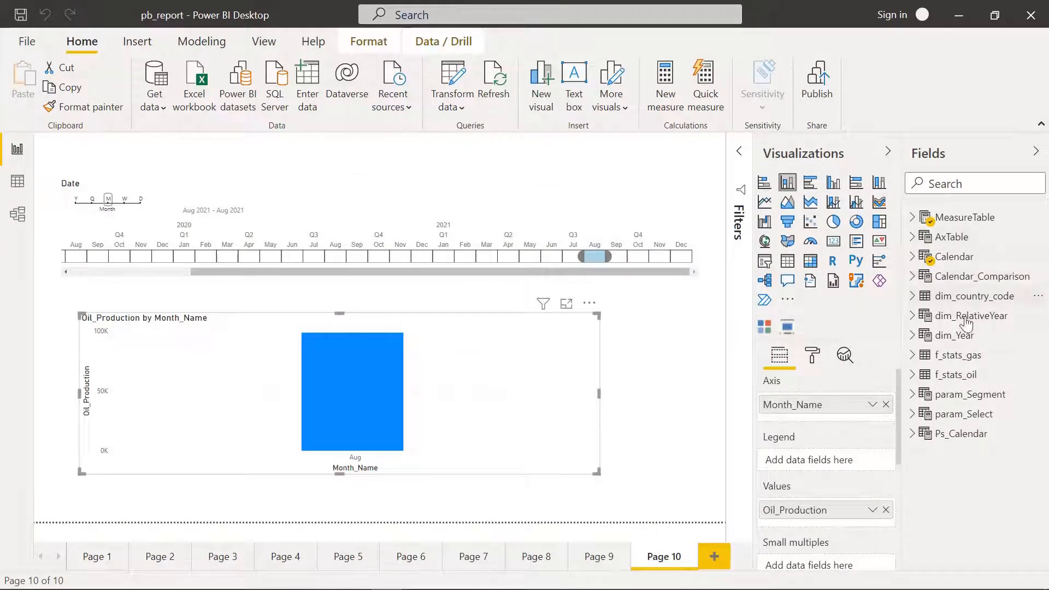
pyautogui.click(921, 435)
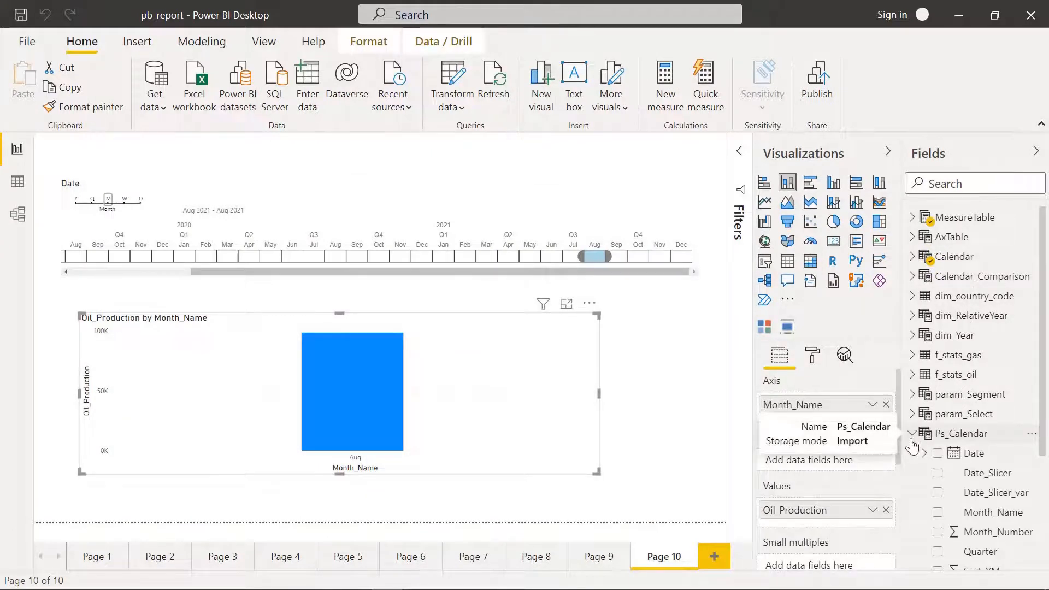
pyautogui.click(921, 435)
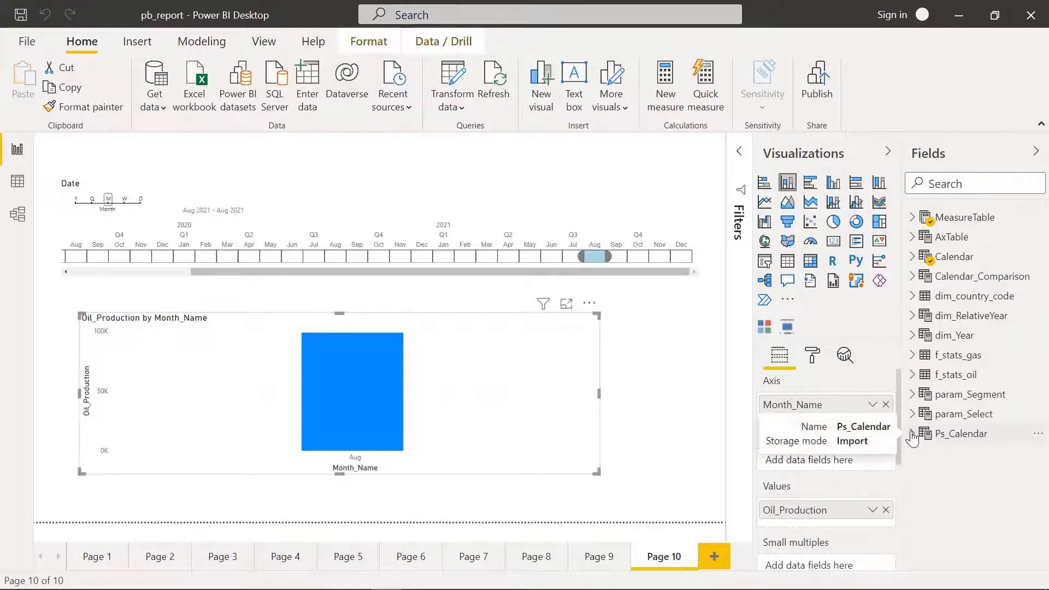
pyautogui.moveTo(416, 434); pyautogui.dragTo(431, 449)
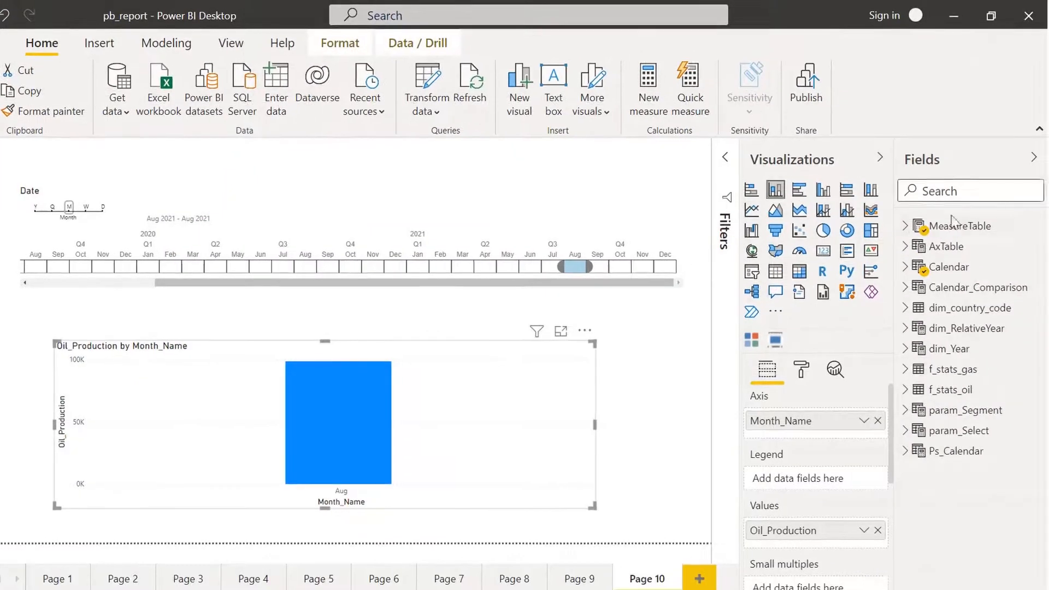
# - Start a new measure named Prd_Chart in MeasureTable and add empty lines to its formula for a multi-line expression
pyautogui.click(904, 226)
pyautogui.rightClick(932, 231)
pyautogui.click(851, 238)
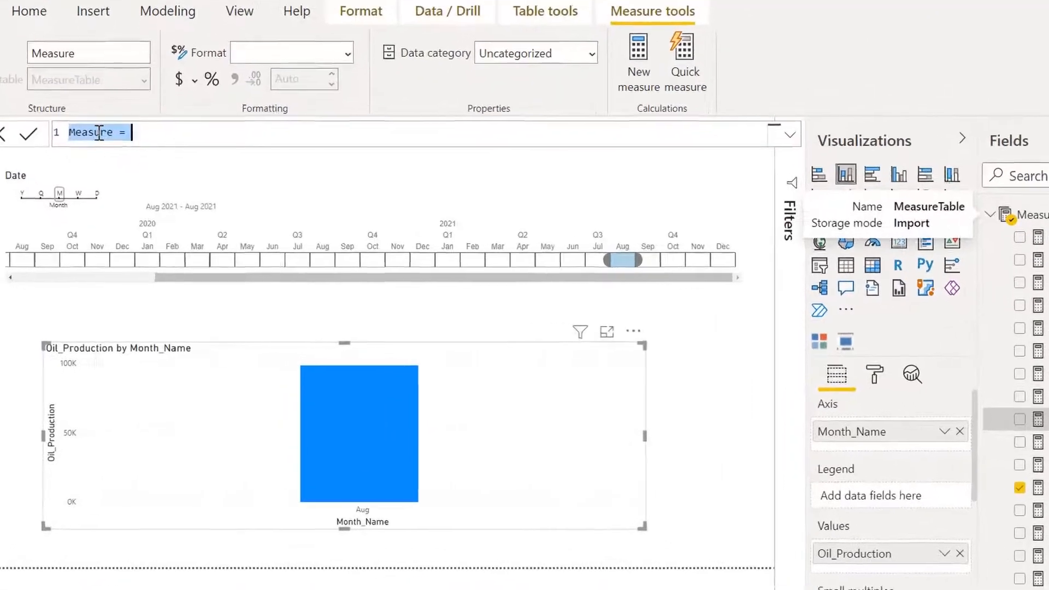
pyautogui.write('Prd')
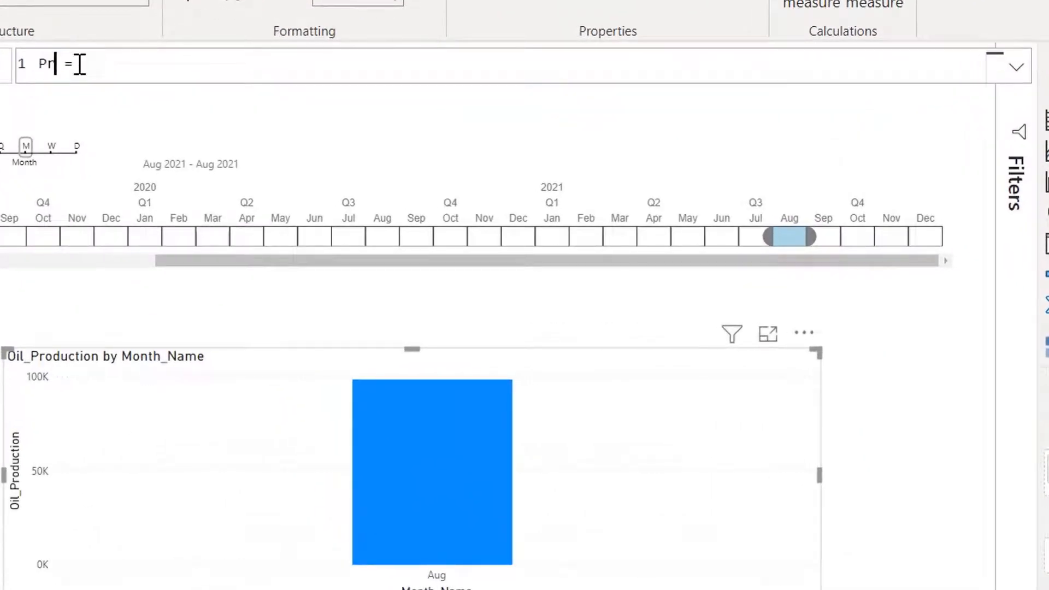
pyautogui.write('_Chart')
pyautogui.press('Right')
pyautogui.press('Right')
pyautogui.press('Right')
pyautogui.hotkey('shift', 'Return')
pyautogui.hotkey('shift', 'Return')
pyautogui.hotkey('shift', 'Return')
pyautogui.hotkey('shift', 'Return')
pyautogui.hotkey('shift', 'Return')
pyautogui.hotkey('shift', 'Return')
pyautogui.hotkey('shift', 'Return')
pyautogui.hotkey('shift', 'Return')
pyautogui.hotkey('shift', 'Return')
pyautogui.press('Up')
pyautogui.press('Up')
pyautogui.press('Up')
pyautogui.press('Up')
pyautogui.press('Up')
pyautogui.press('Up')
pyautogui.press('Up')
pyautogui.press('Up')
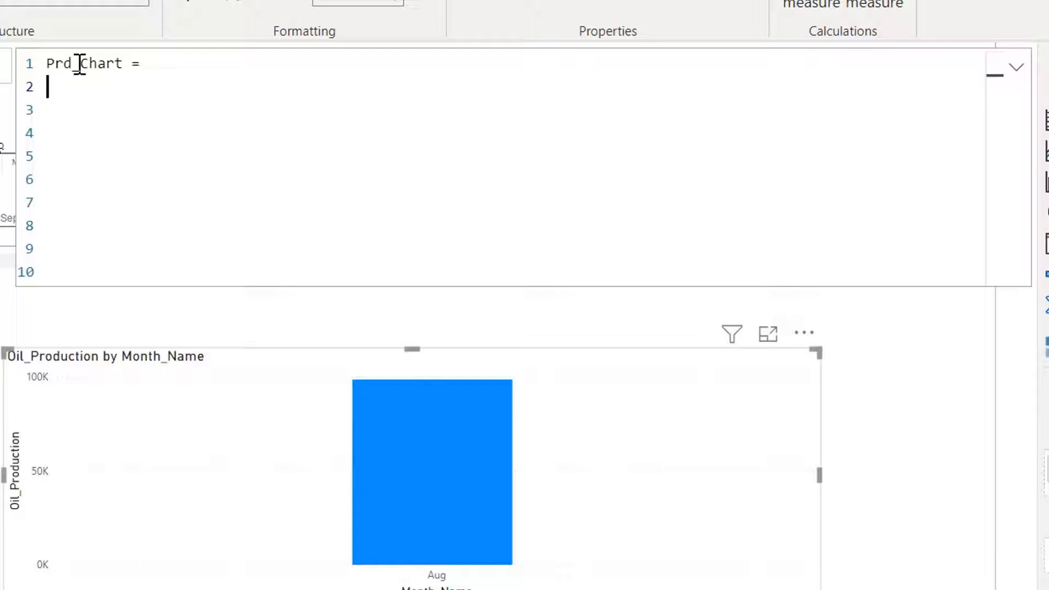
# - Define the variable nbMonths in the Prd_Chart formula as -MONTH(MAX('Calendar'[Date]))
pyautogui.write('var nbMonths')
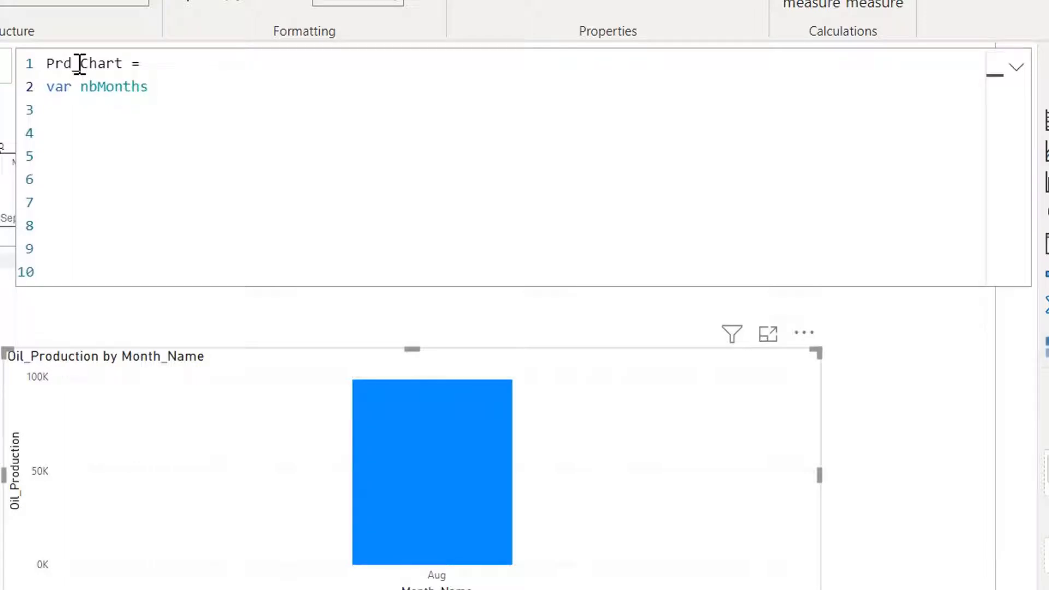
pyautogui.write(' = -')
pyautogui.write('mont')
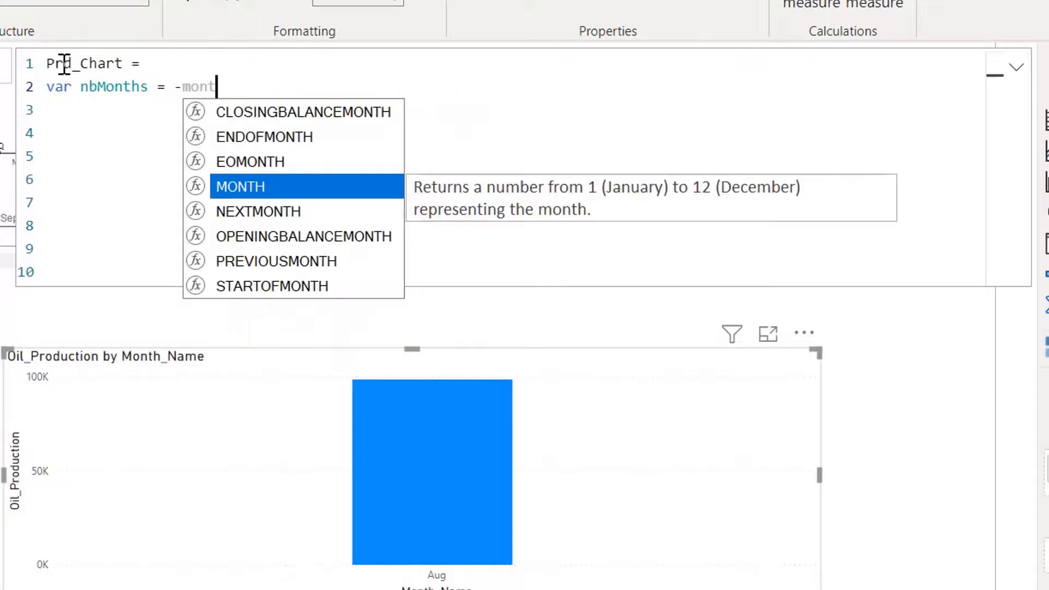
pyautogui.press('Tab')
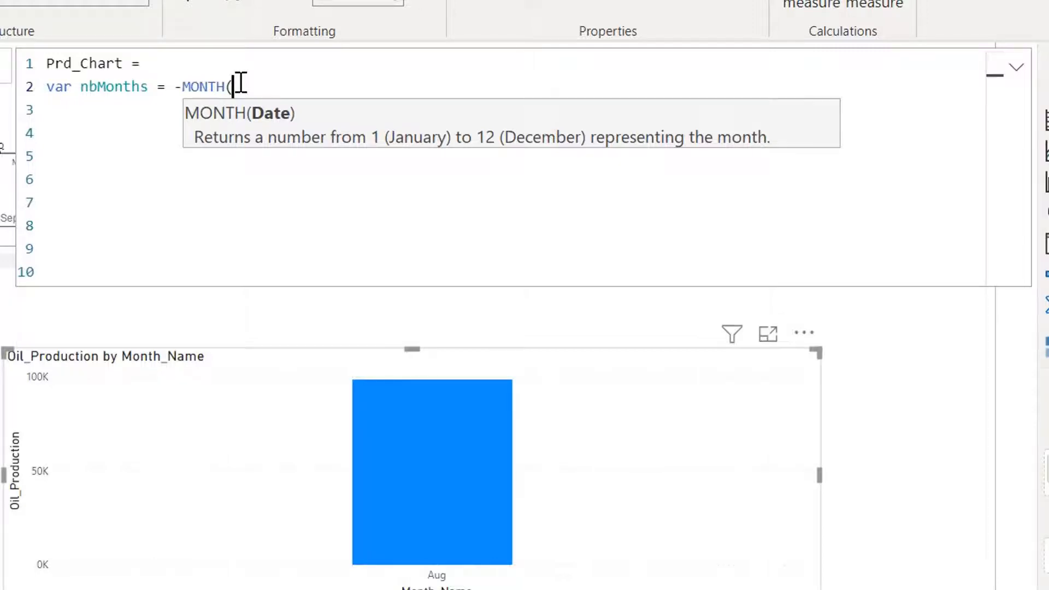
pyautogui.write('MAX(')
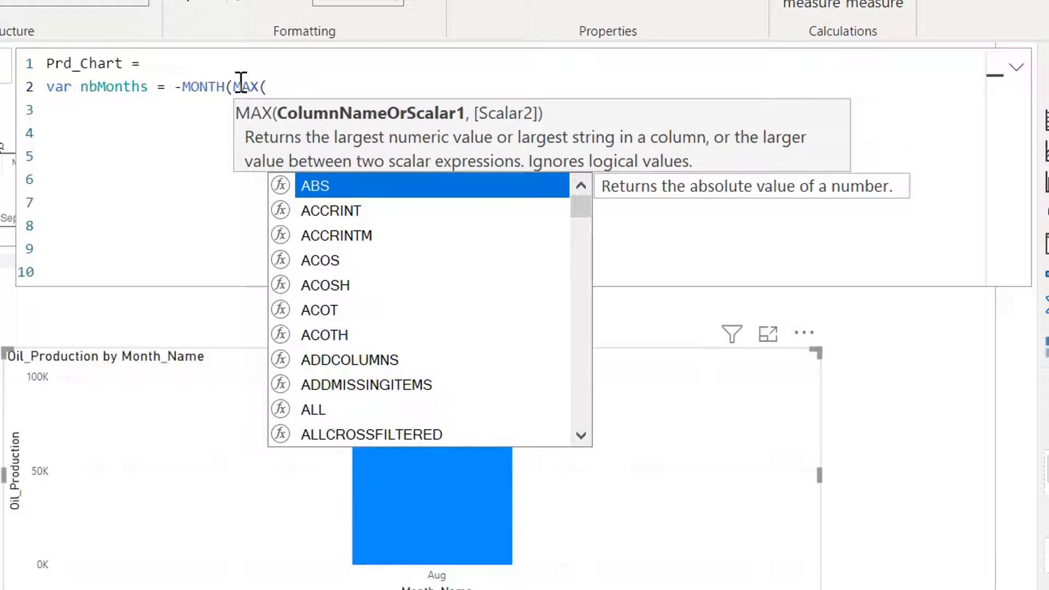
pyautogui.write('cal')
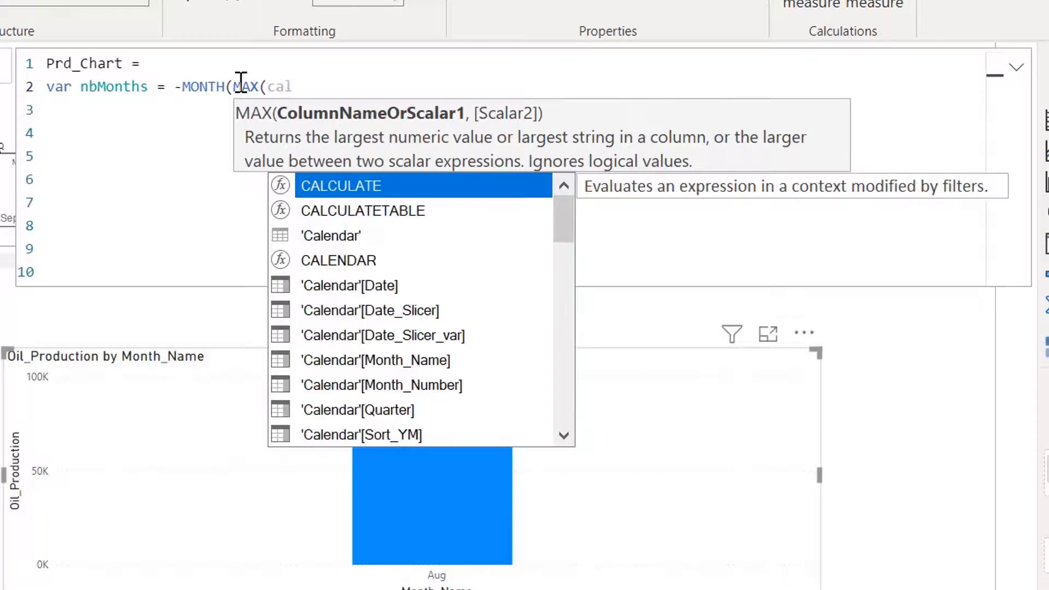
pyautogui.press('Down')
pyautogui.press('Down')
pyautogui.press('Down')
pyautogui.press('Down')
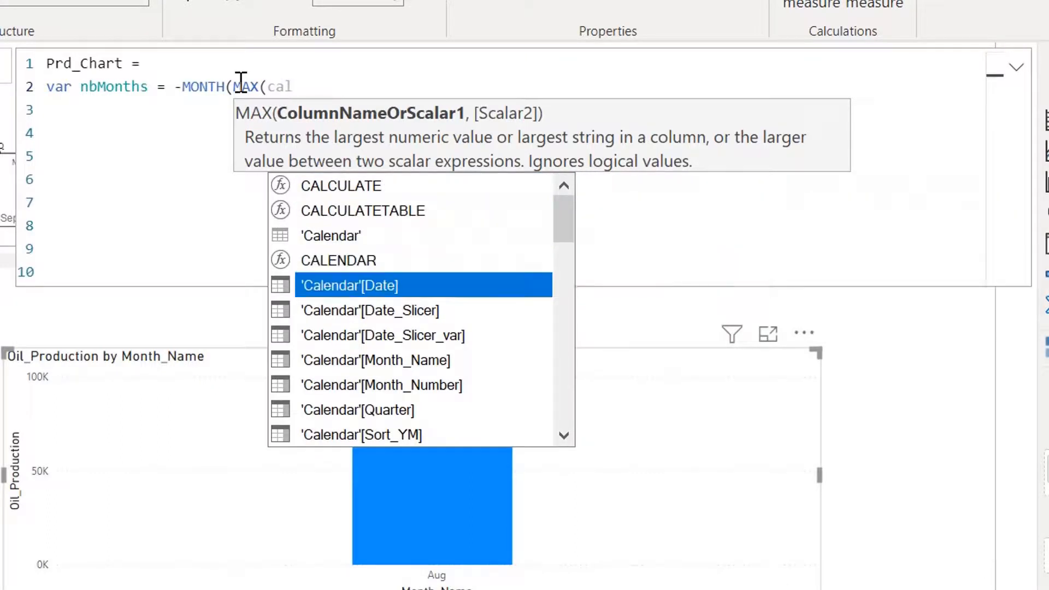
pyautogui.press('Tab')
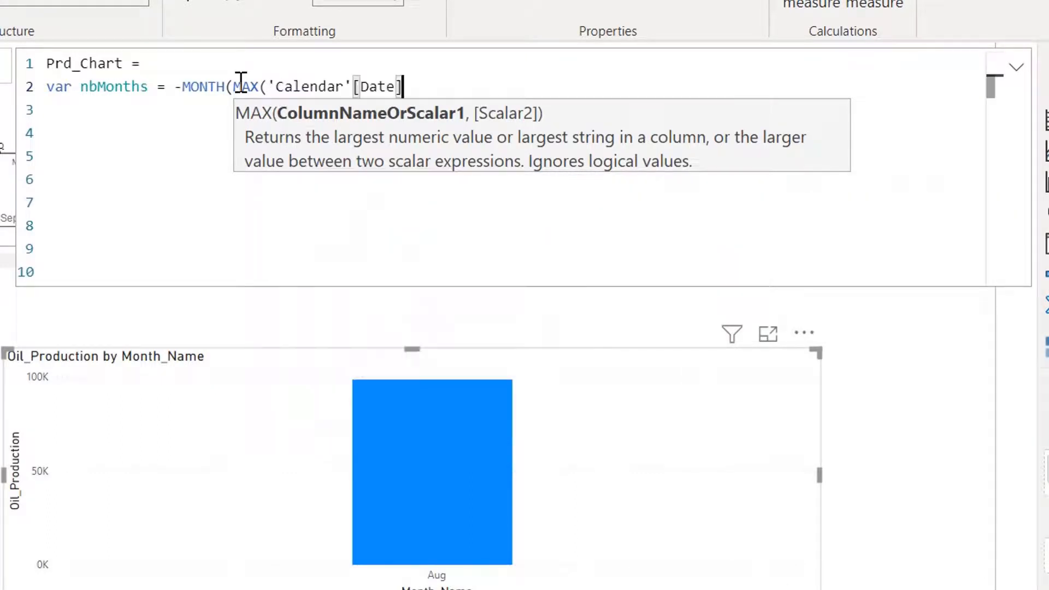
pyautogui.write('))')
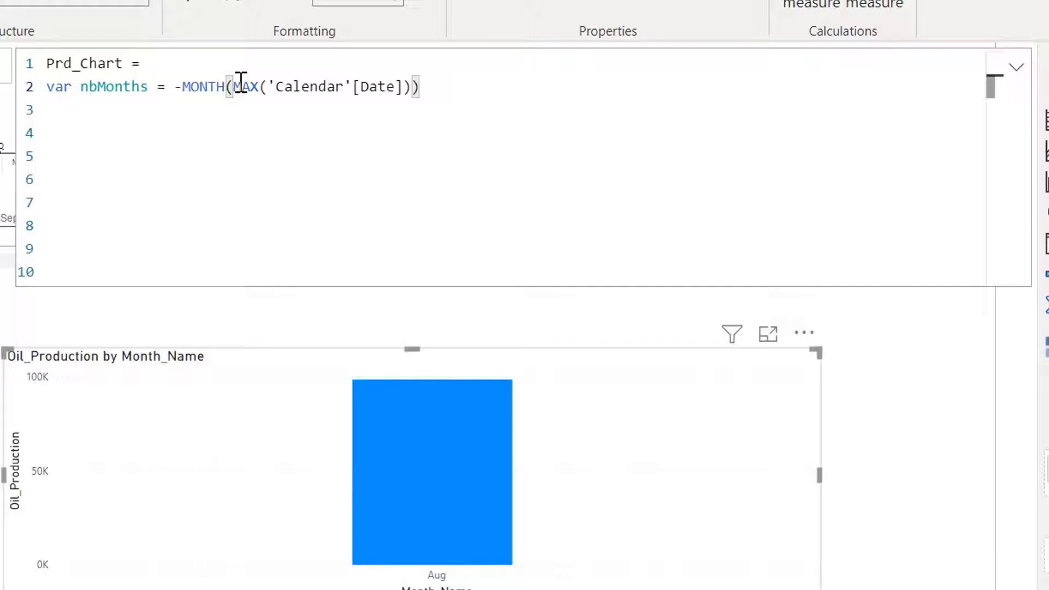
# - Add a variable refDate to the formula that returns MAX('Calendar'[Date])
pyautogui.hotkey('shift', 'Return')
pyautogui.write('var ')
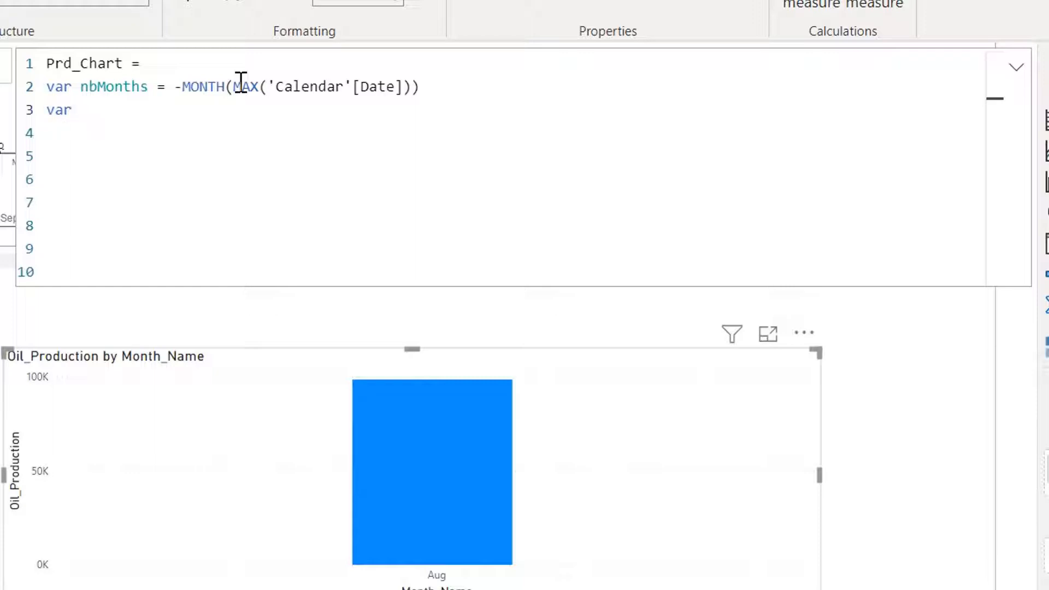
pyautogui.write('refDate = ')
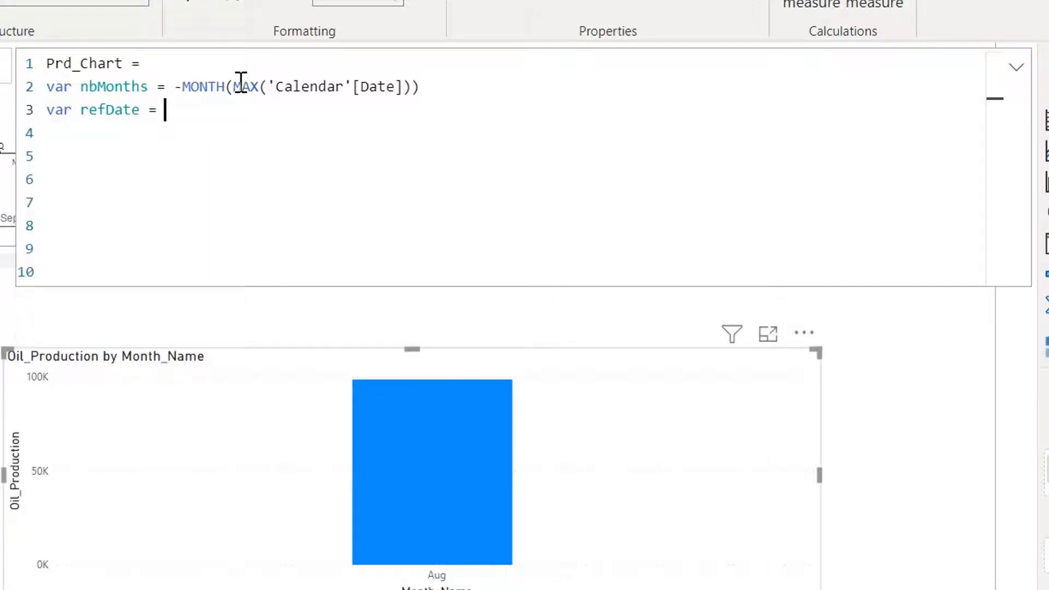
pyautogui.write('max(')
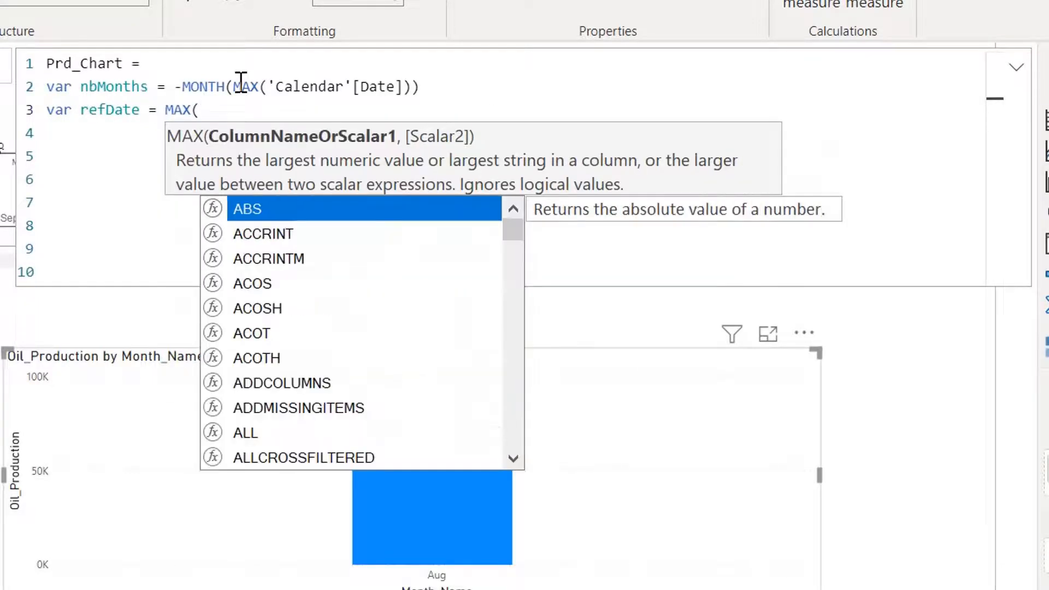
pyautogui.write('cale')
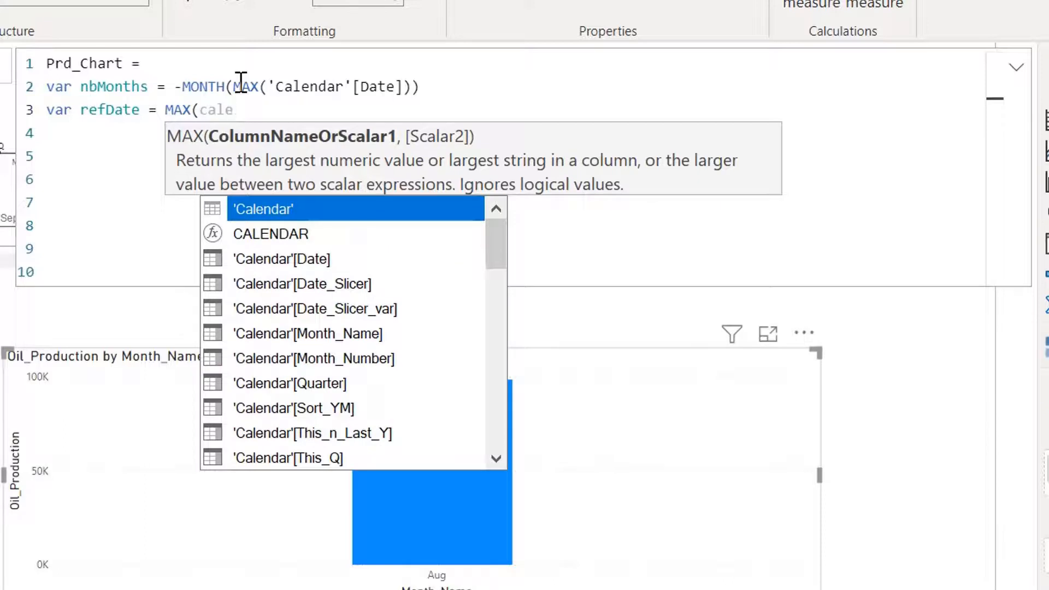
pyautogui.press('Down')
pyautogui.press('Tab')
pyautogui.write(')')
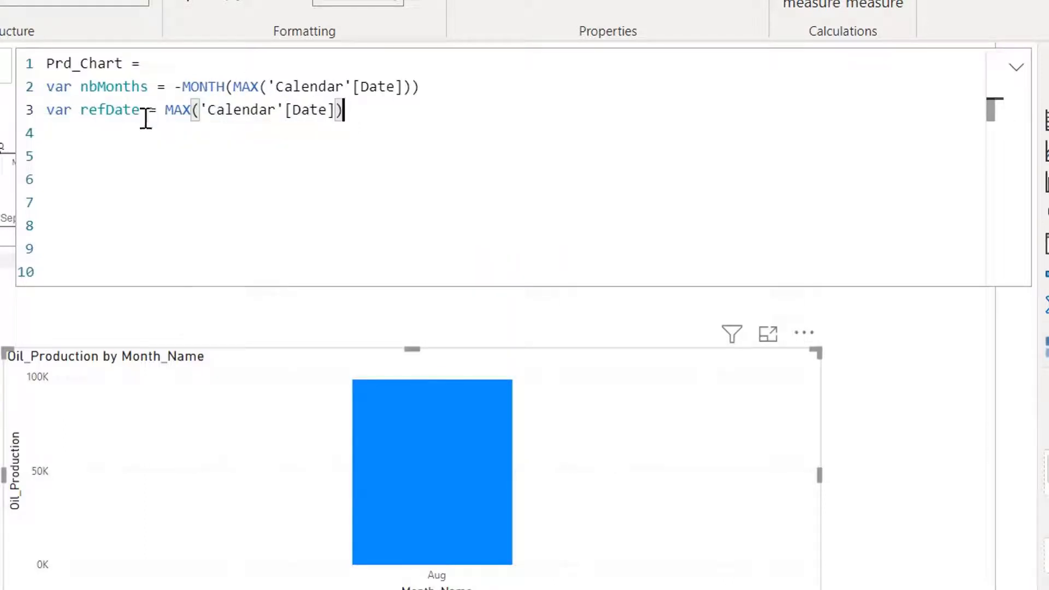
# - Begin a variable preDates on the fourth line with DATESINPERIOD, using Ps_Calendar[Date] as its dates column
pyautogui.click(334, 129)
pyautogui.write('var P')
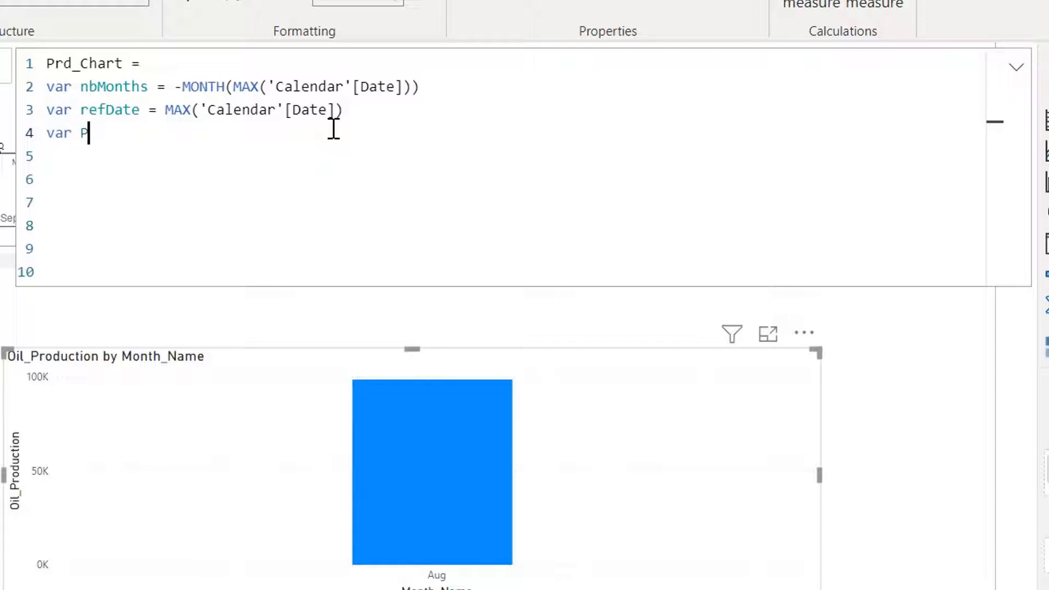
pyautogui.press('BackSpace')
pyautogui.write('preDates')
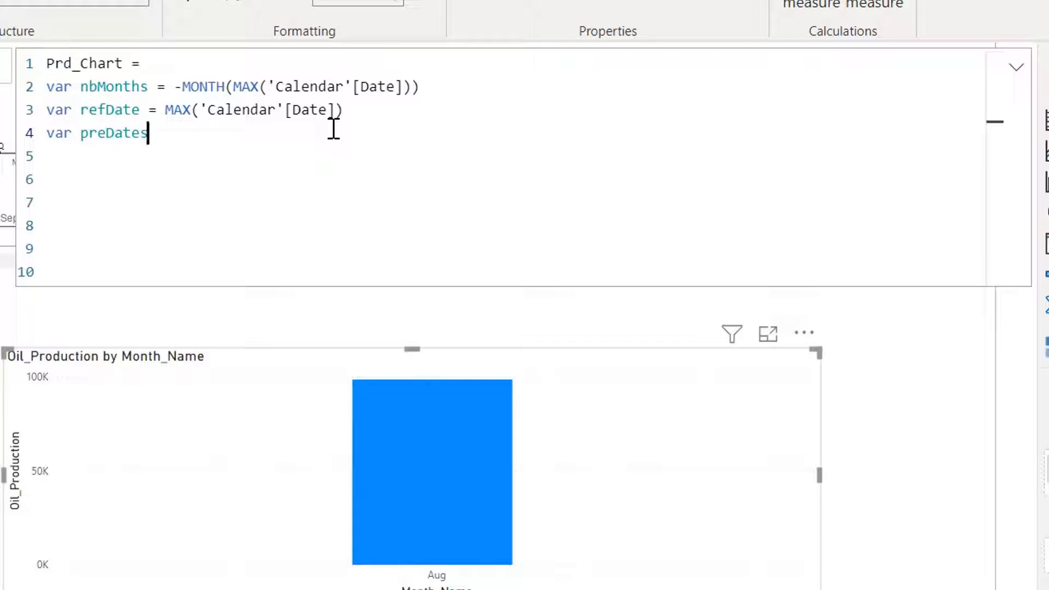
pyautogui.write(' = dates')
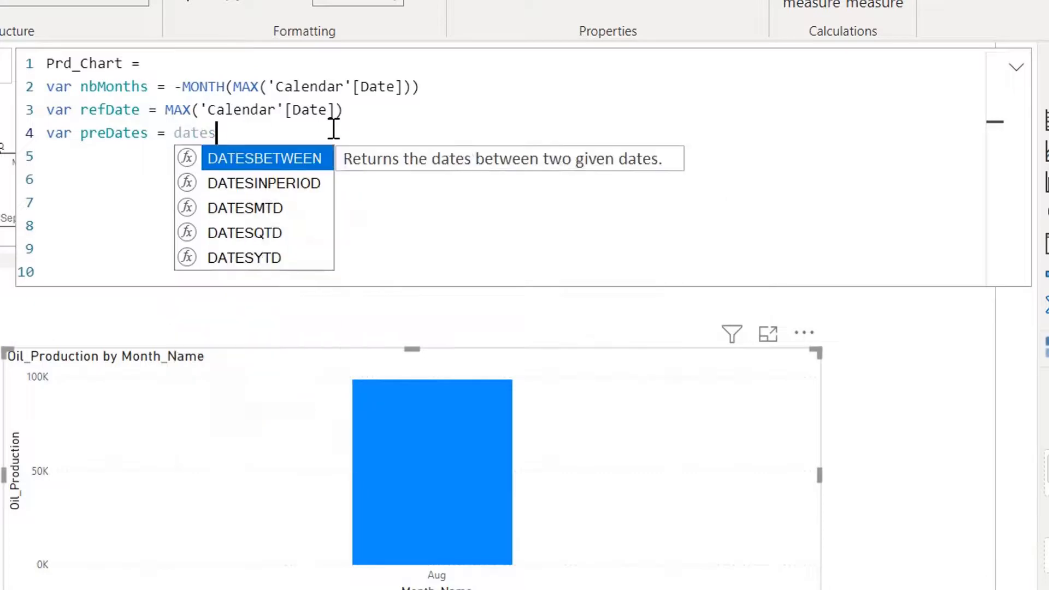
pyautogui.press('Down')
pyautogui.press('Tab')
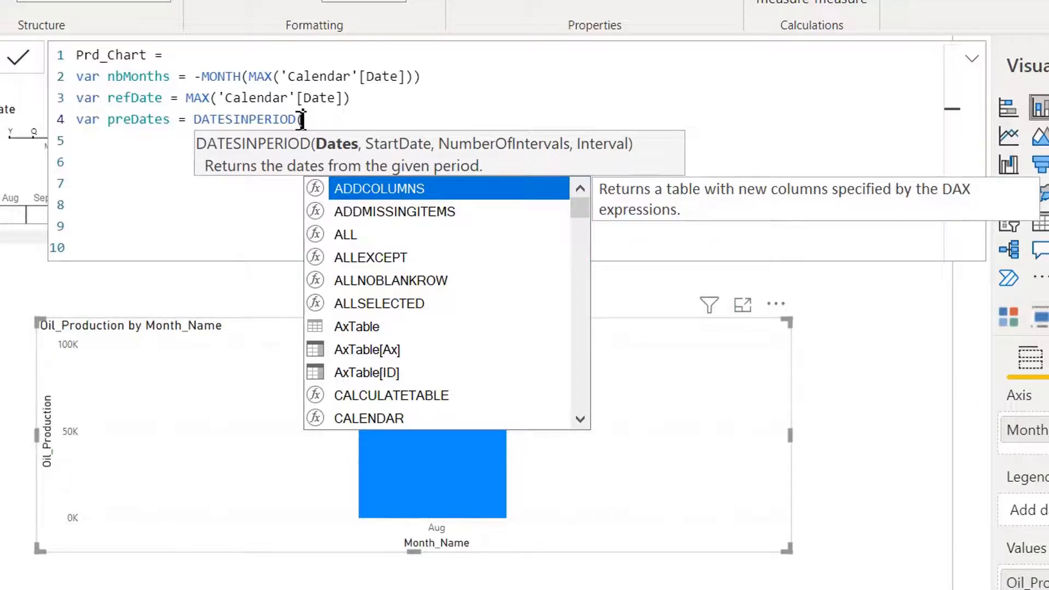
pyautogui.write('ps')
pyautogui.press('Down')
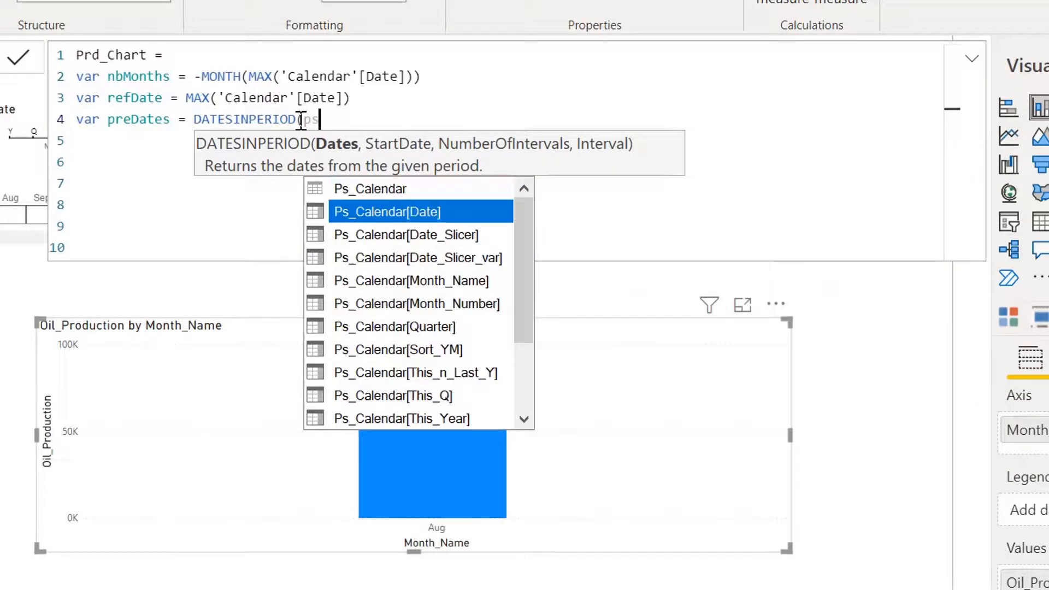
pyautogui.press('Tab')
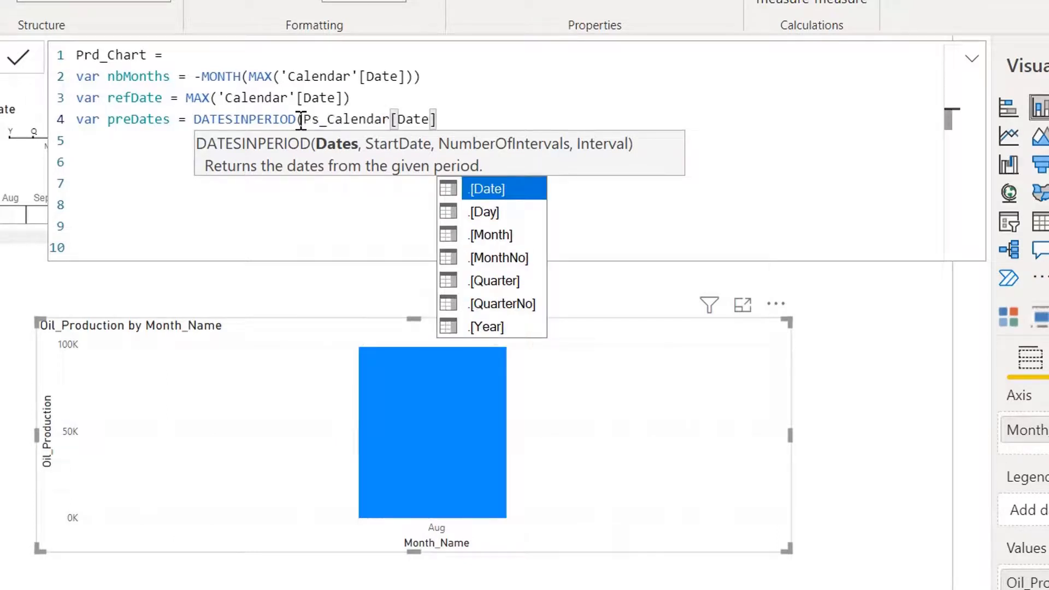
# - Complete the DATESINPERIOD function with refDate as start date, nbMonths as number of intervals and MONTH as interval
pyautogui.write(',')
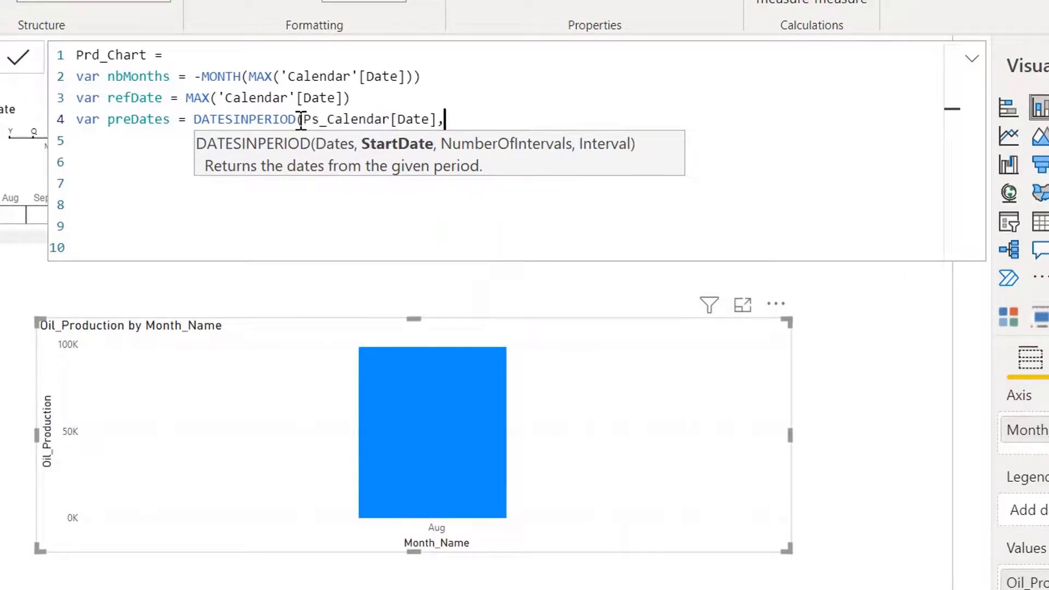
pyautogui.write('ref')
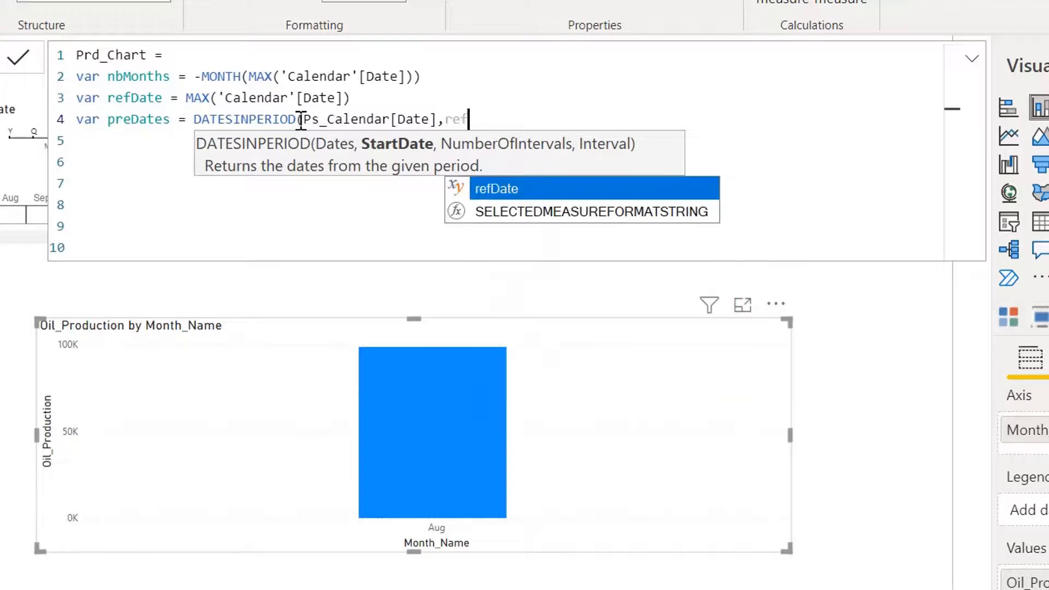
pyautogui.press('Tab')
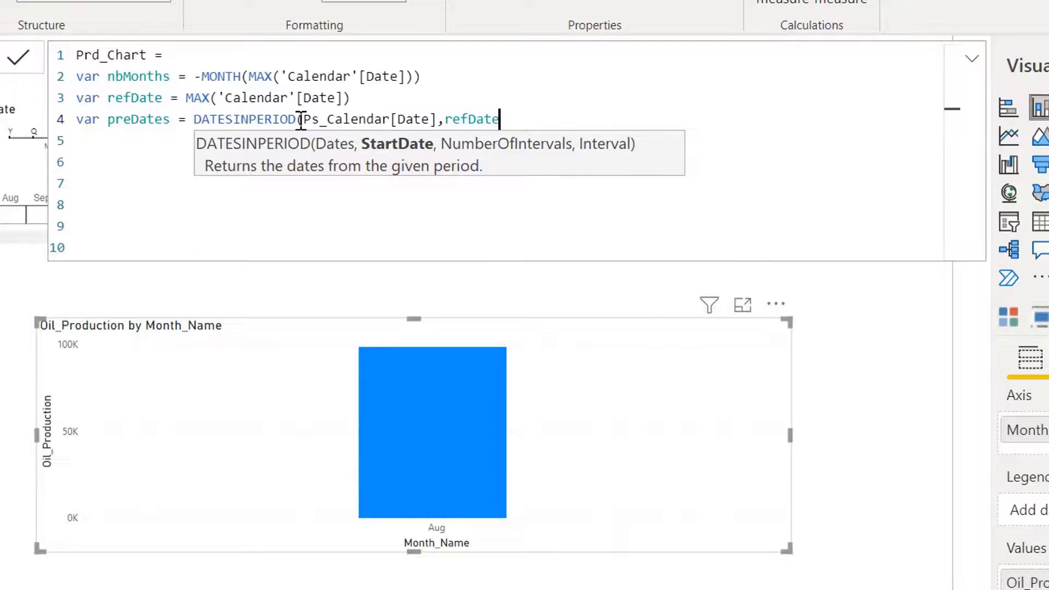
pyautogui.write(',n')
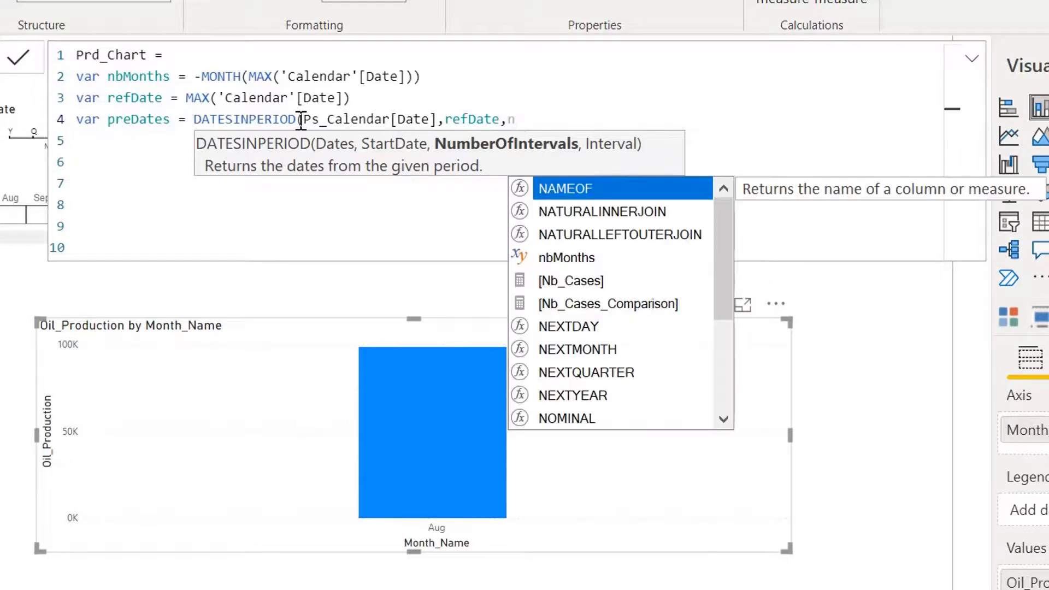
pyautogui.press('Down')
pyautogui.press('Down')
pyautogui.press('Tab')
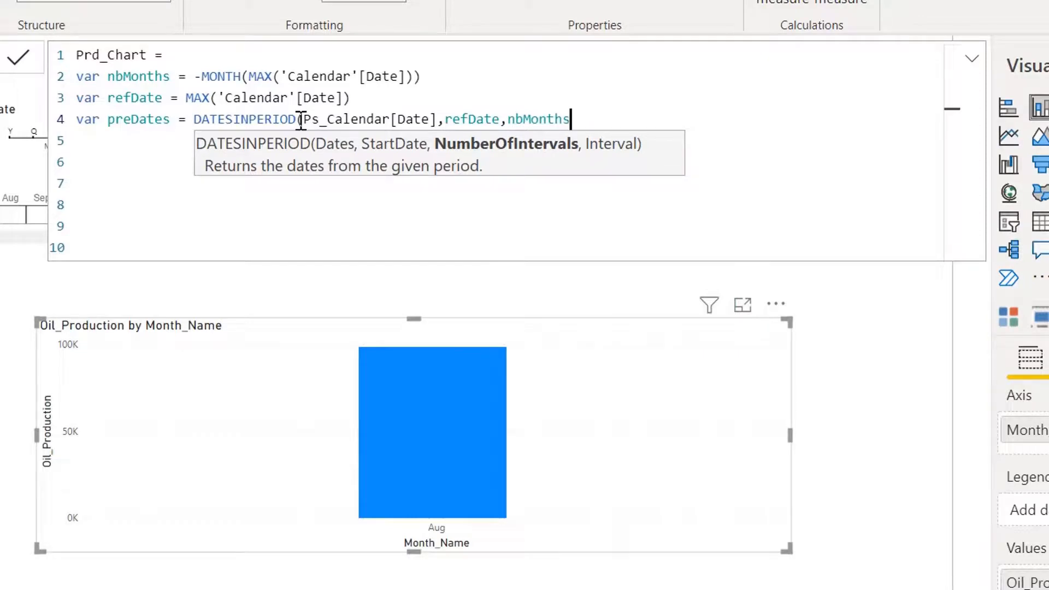
pyautogui.write(',')
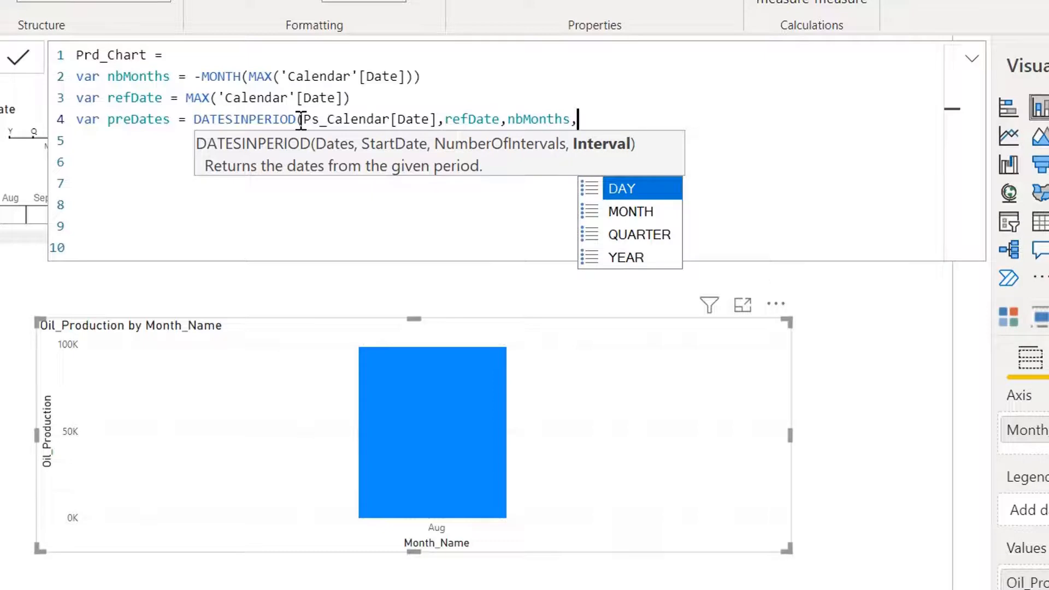
pyautogui.press('Down')
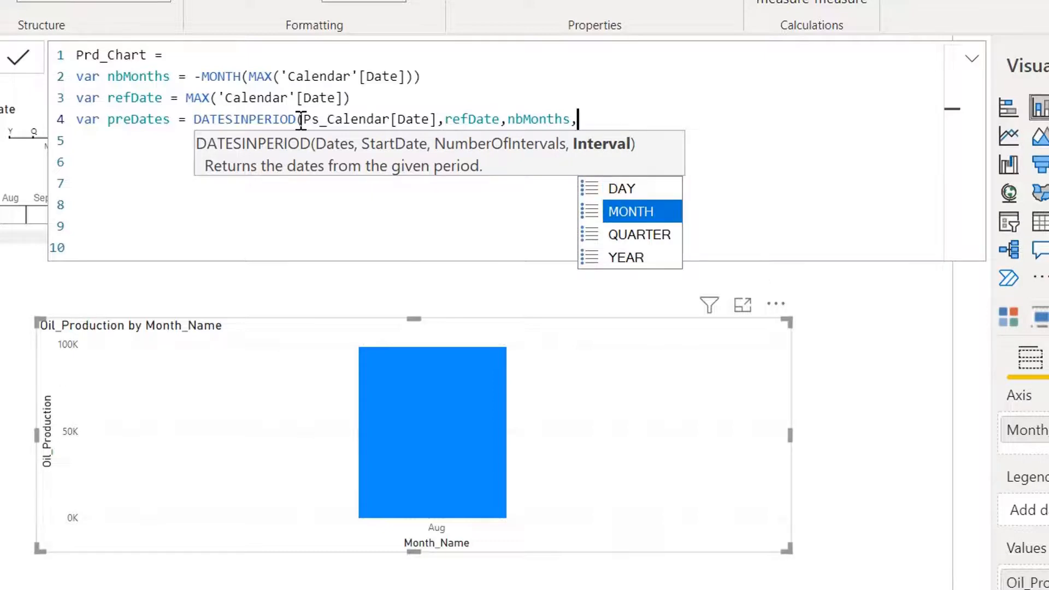
pyautogui.press('Tab')
pyautogui.write(')')
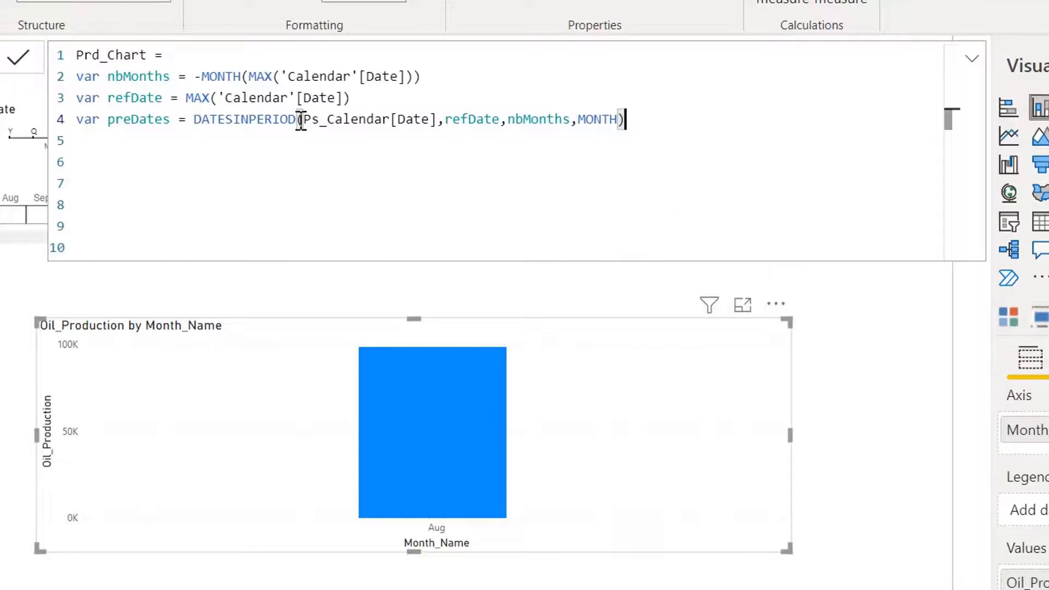
# - Start a variable out on the fifth line of the formula as a CALCULATE function with [Oil_Production] as its expression
pyautogui.hotkey('shift', 'Return')
pyautogui.write('var out ')
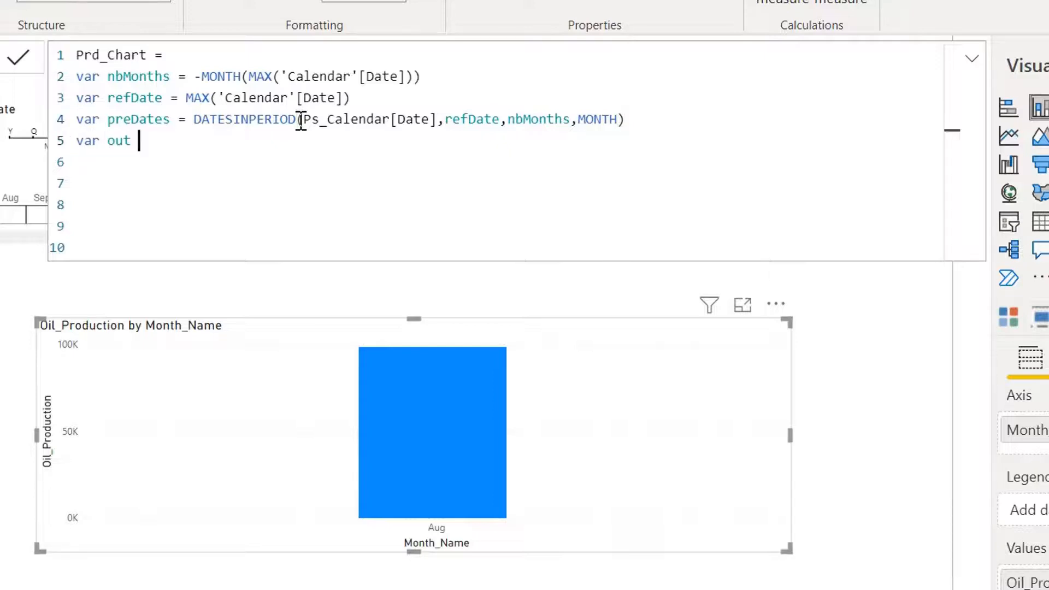
pyautogui.write('= cal')
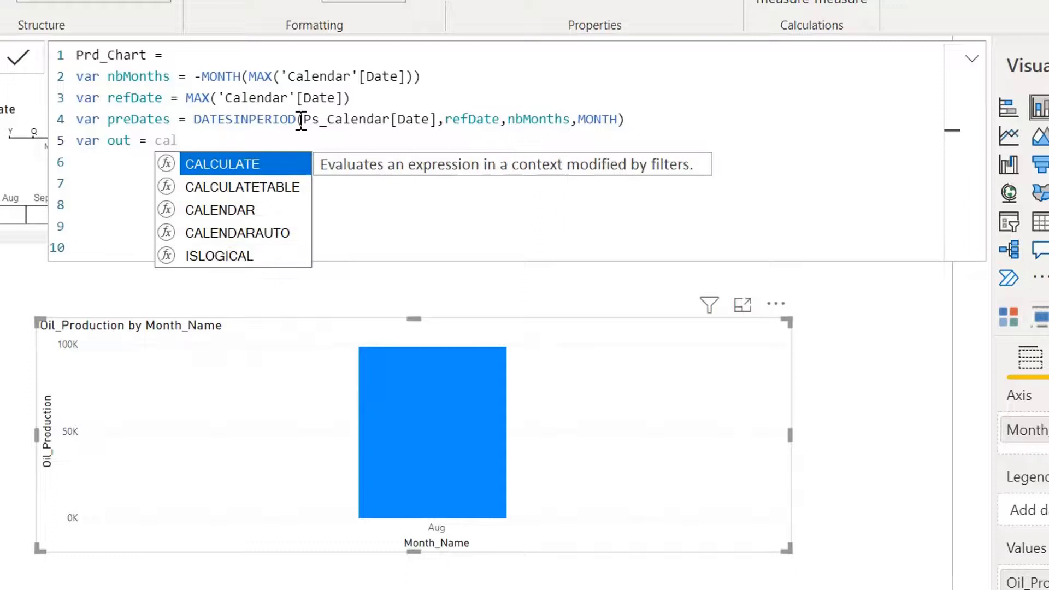
pyautogui.press('Tab')
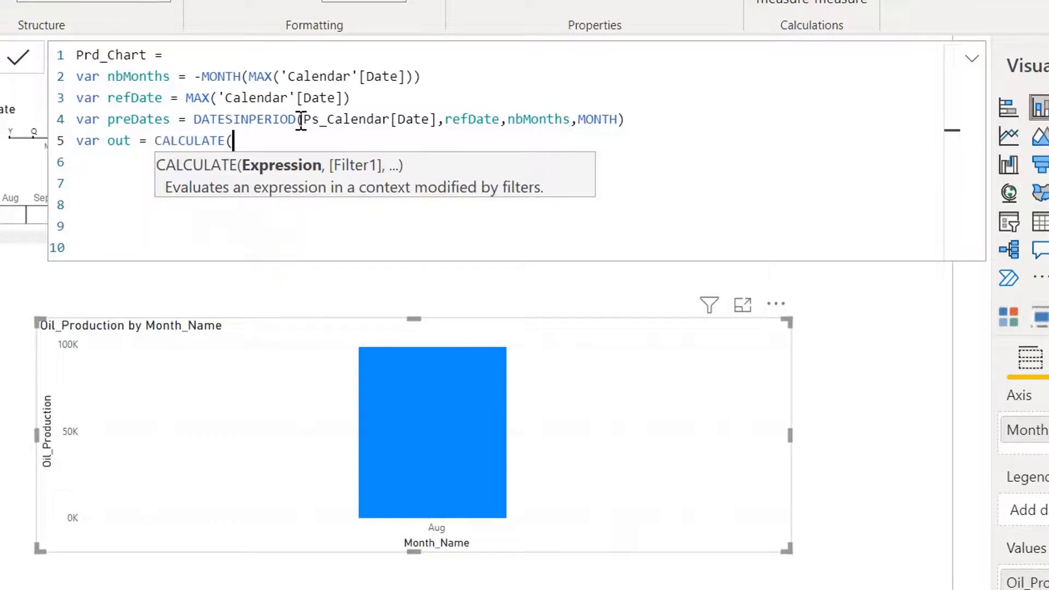
pyautogui.write('oil')
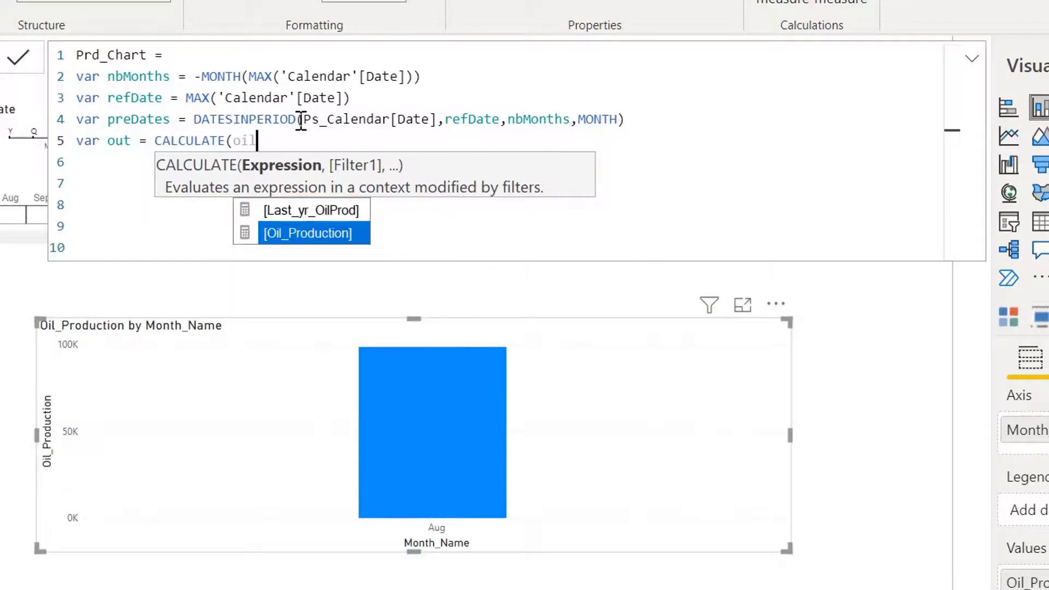
pyautogui.press('Tab')
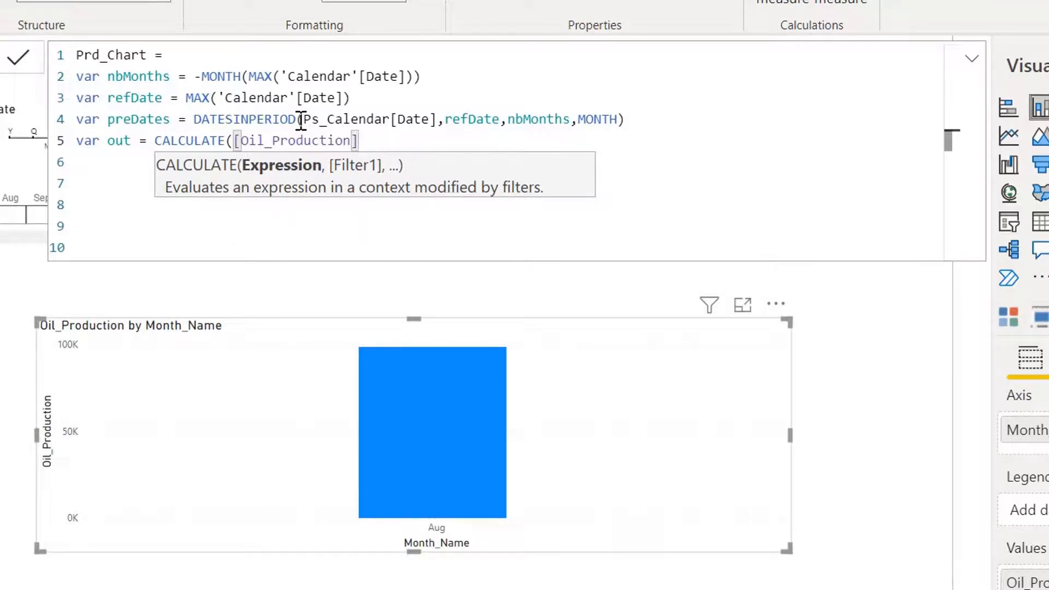
pyautogui.write(',')
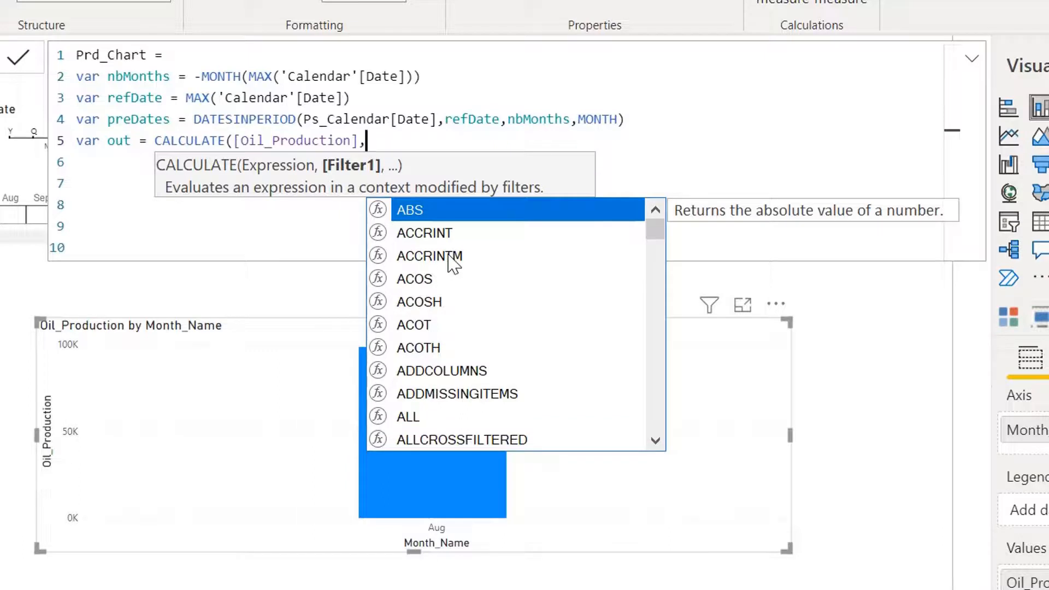
# - Add REMOVEFILTERS('Calendar'[Date]) as the first filter argument of the CALCULATE function
pyautogui.write('remo')
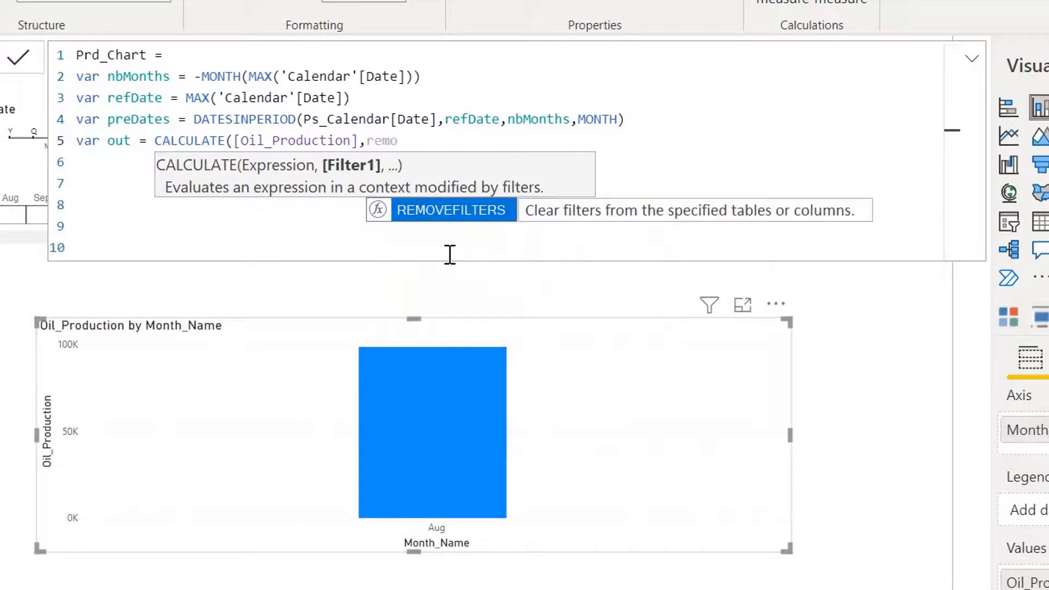
pyautogui.press('Tab')
pyautogui.write('cal')
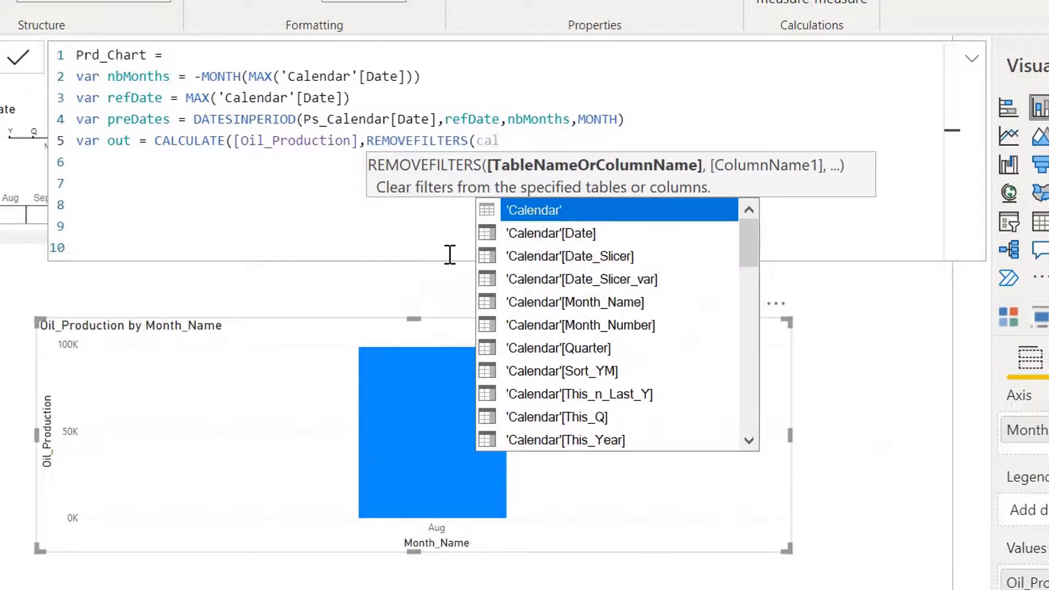
pyautogui.press('Down')
pyautogui.press('Tab')
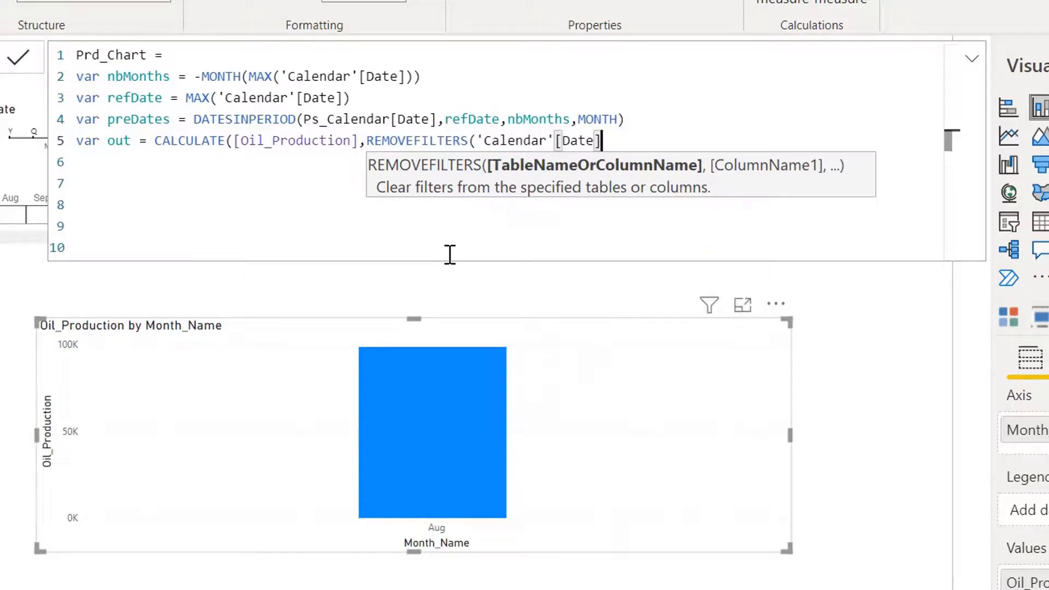
pyautogui.write(')')
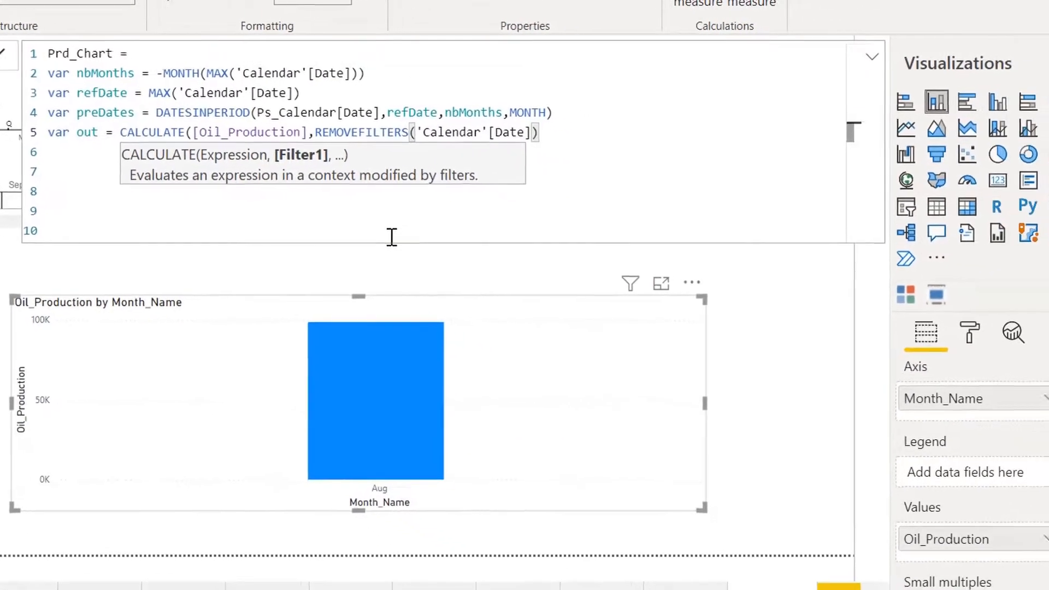
# - Add KEEPFILTERS(preDates) as the second filter argument of the CALCULATE function
pyautogui.write(',k')
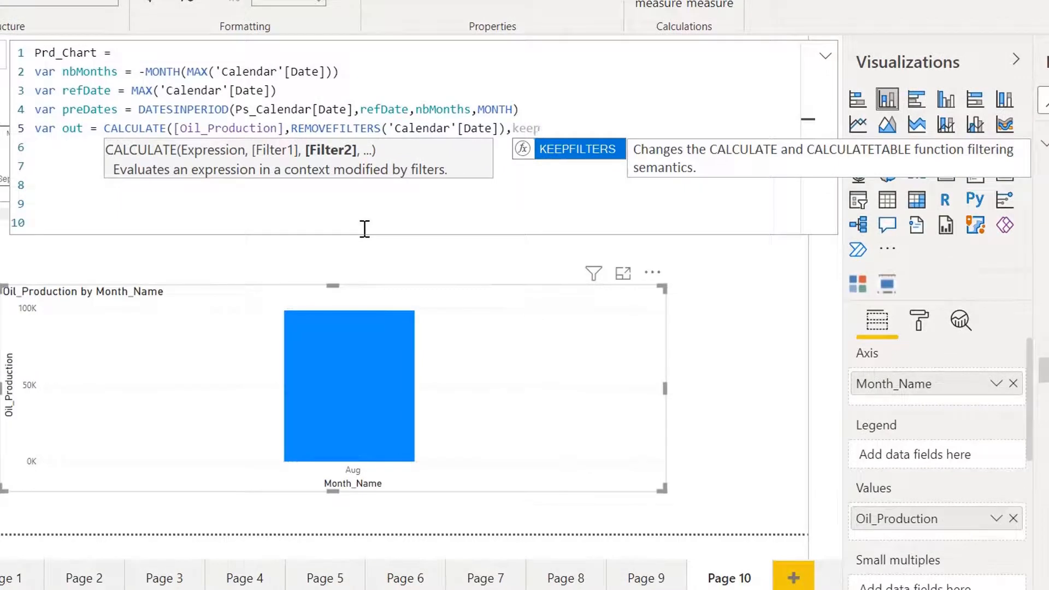
pyautogui.write('eep')
pyautogui.press('Tab')
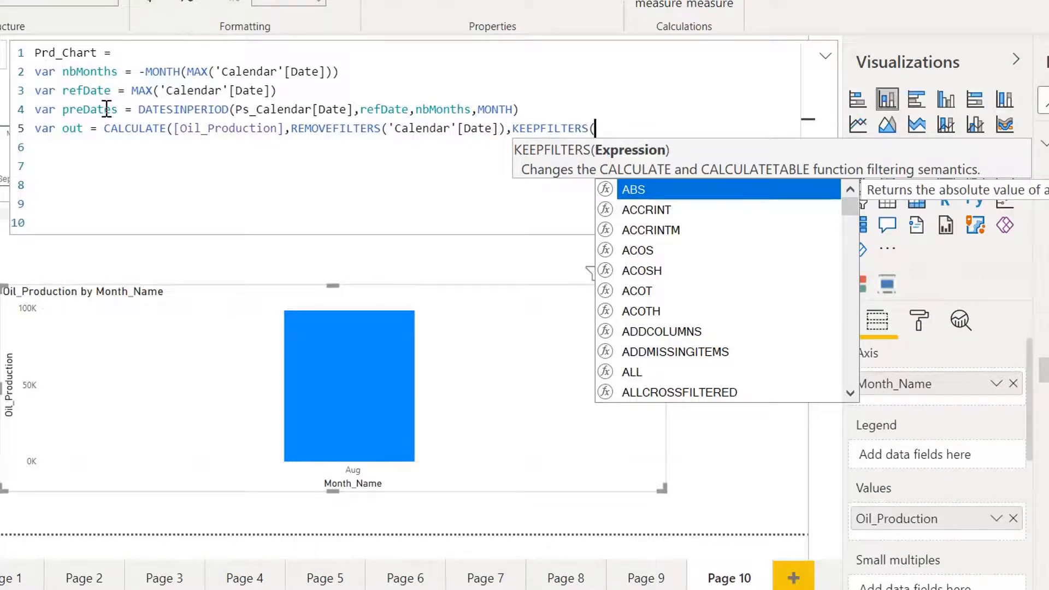
pyautogui.write('pr')
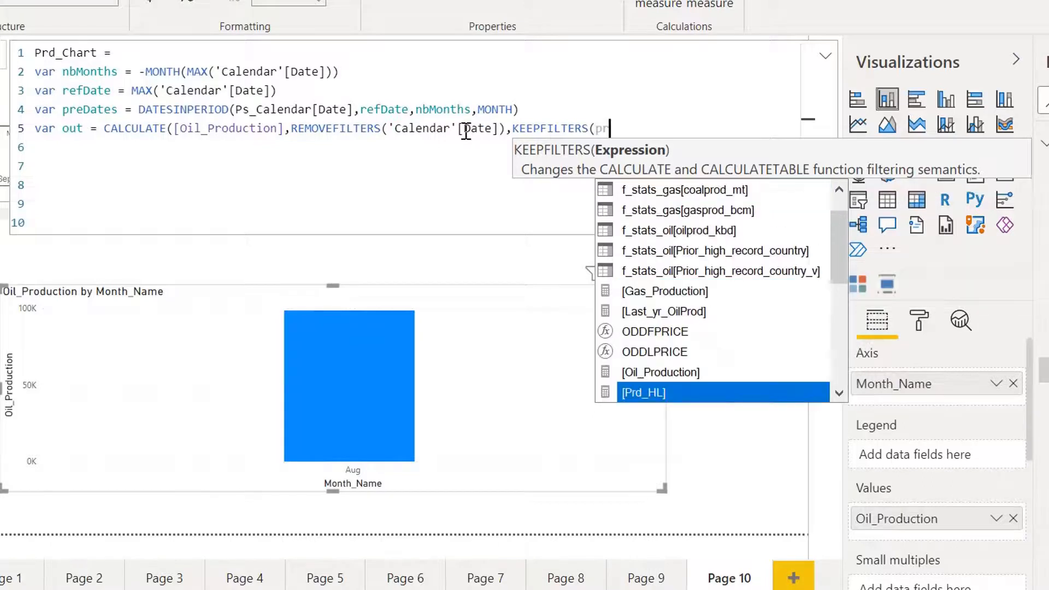
pyautogui.write('eDates)')
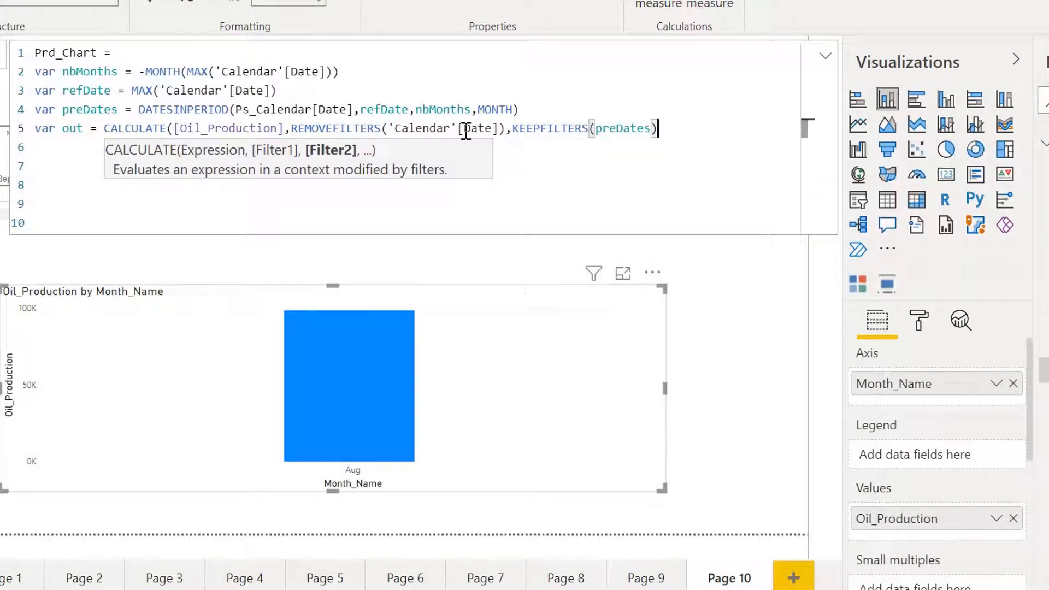
# - Add USERELATIONSHIP(Ps_Calendar[Date],'Calendar'[Date]) as the third filter argument of the CALCULATE function
pyautogui.write(',use')
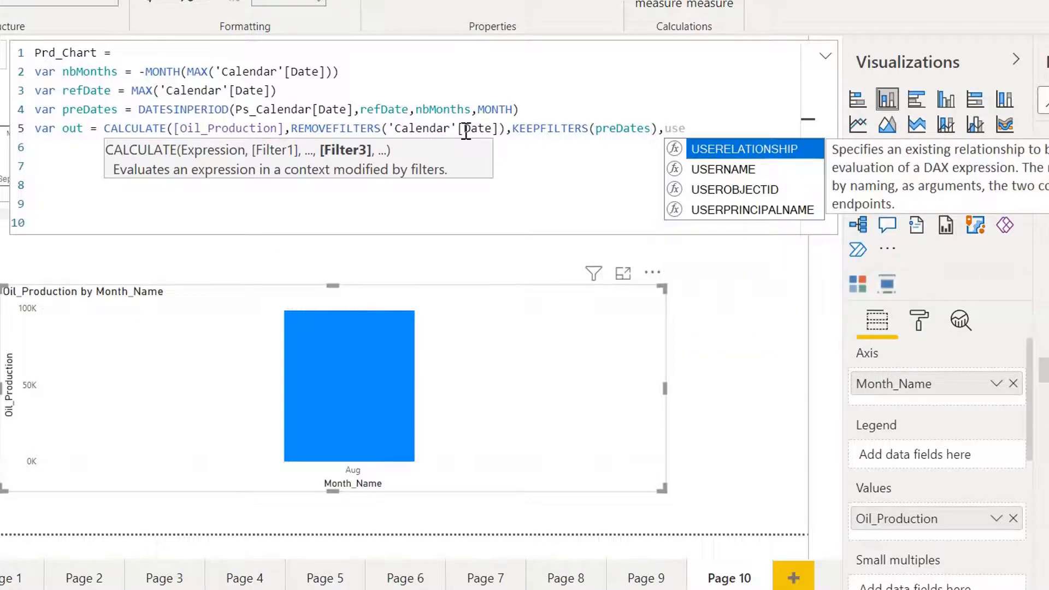
pyautogui.press('Tab')
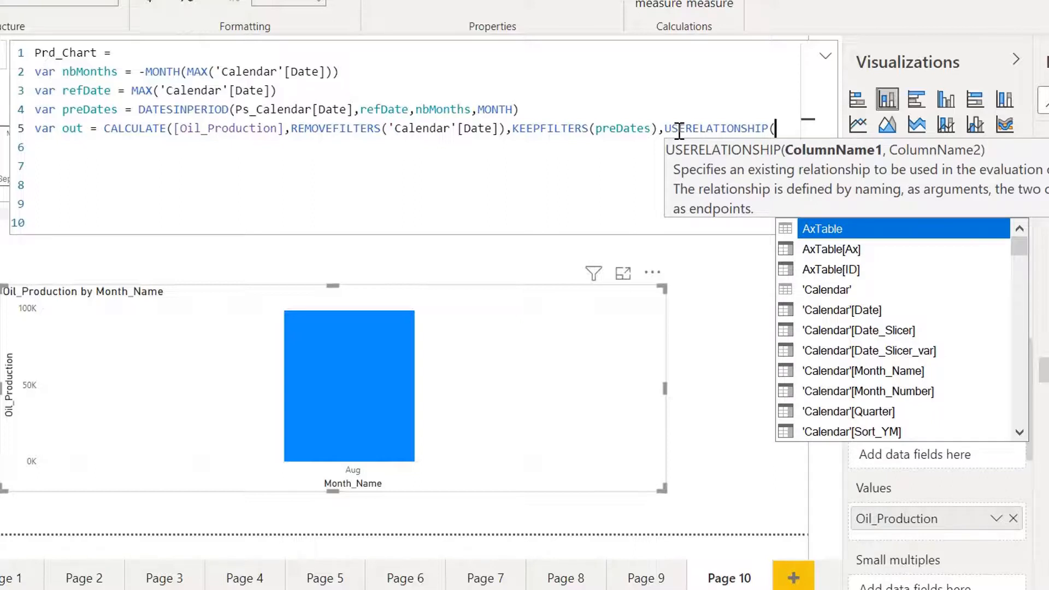
pyautogui.write('ps')
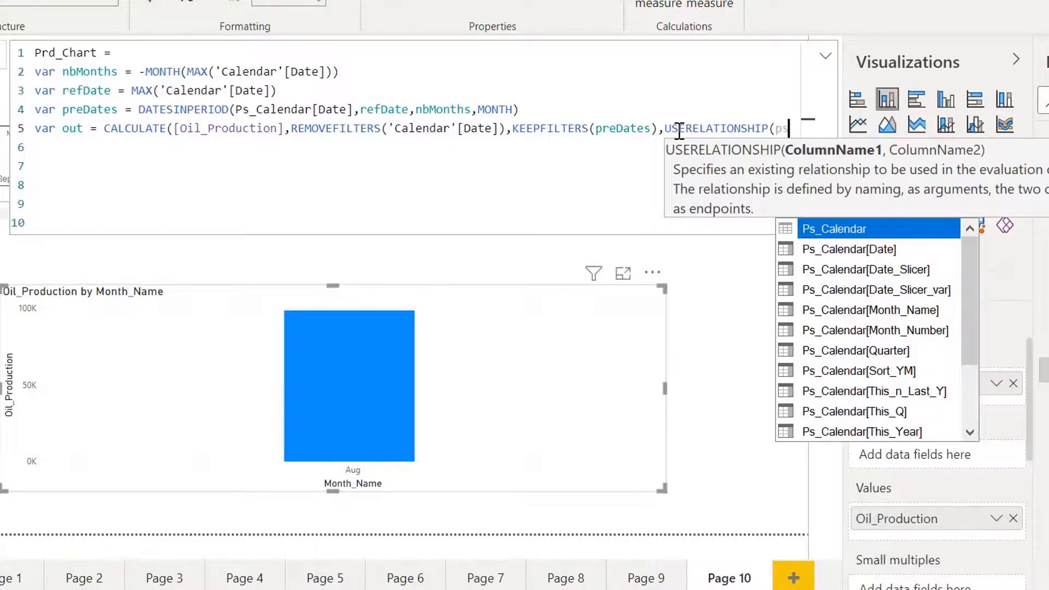
pyautogui.press('Down')
pyautogui.press('Tab')
pyautogui.write(',')
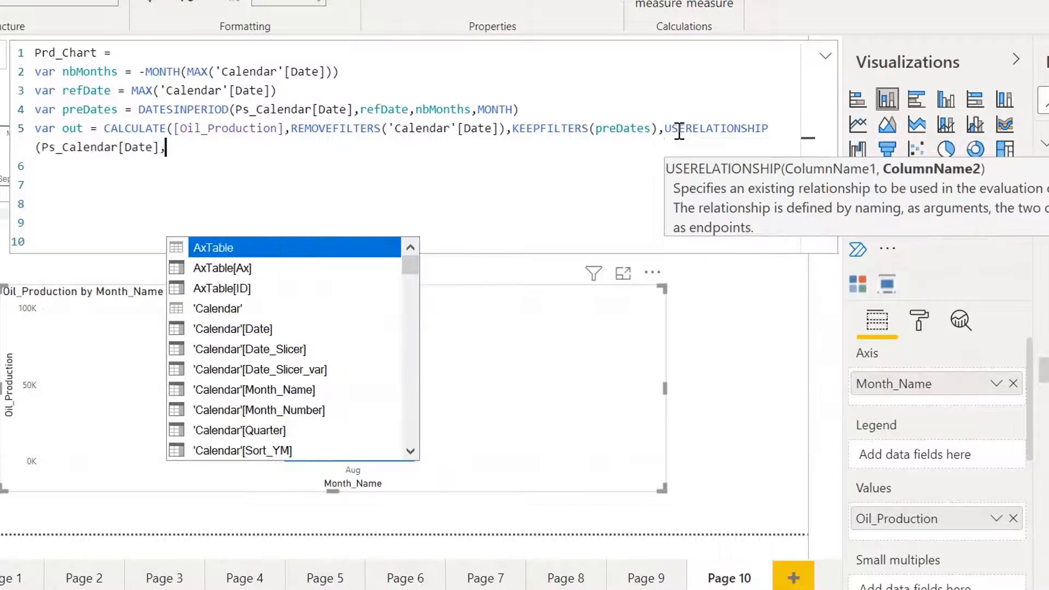
pyautogui.write('cal')
pyautogui.press('BackSpace')
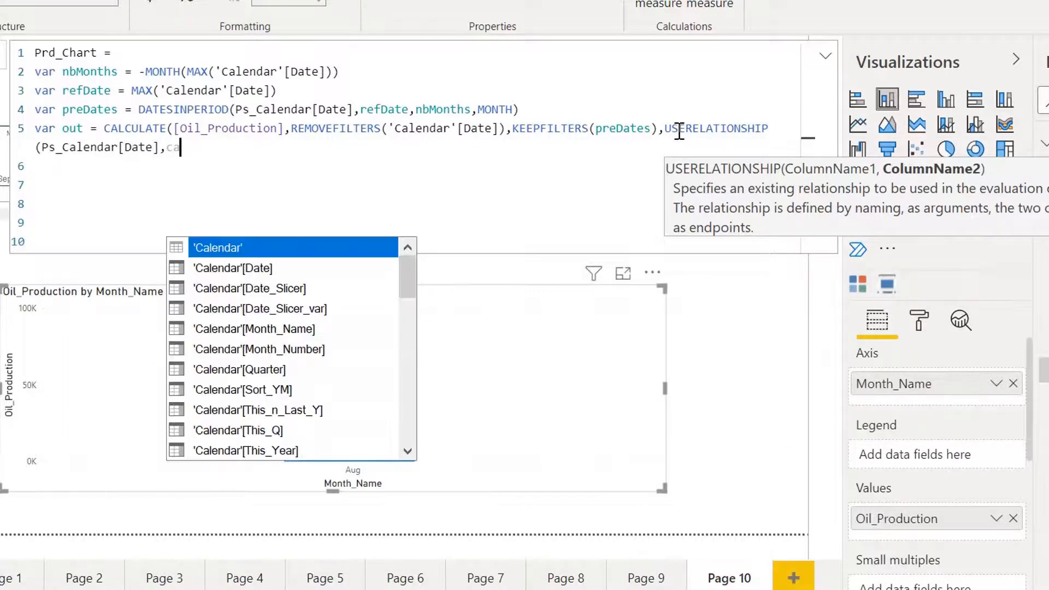
pyautogui.press('Down')
pyautogui.press('Tab')
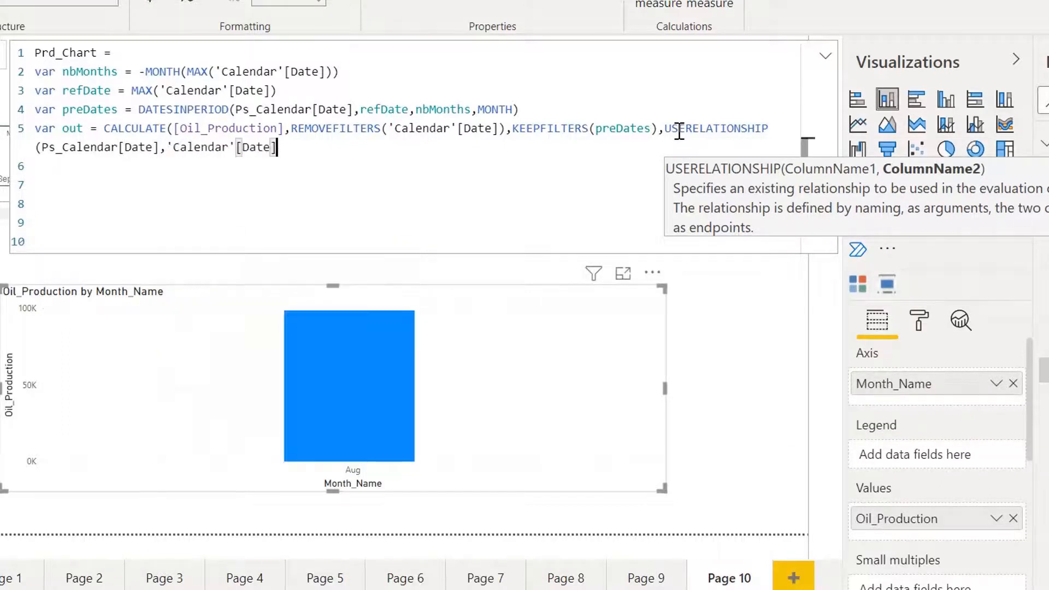
pyautogui.write(')')
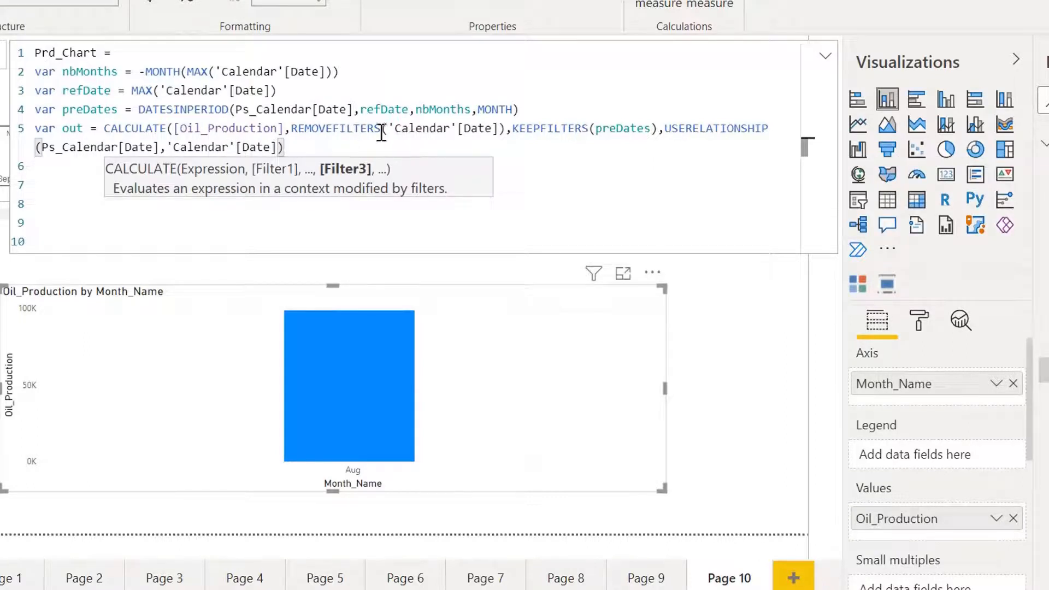
# - Break the out variable's formula so that REMOVEFILTERS, KEEPFILTERS and USERELATIONSHIP each start on their own line
pyautogui.click(288, 127)
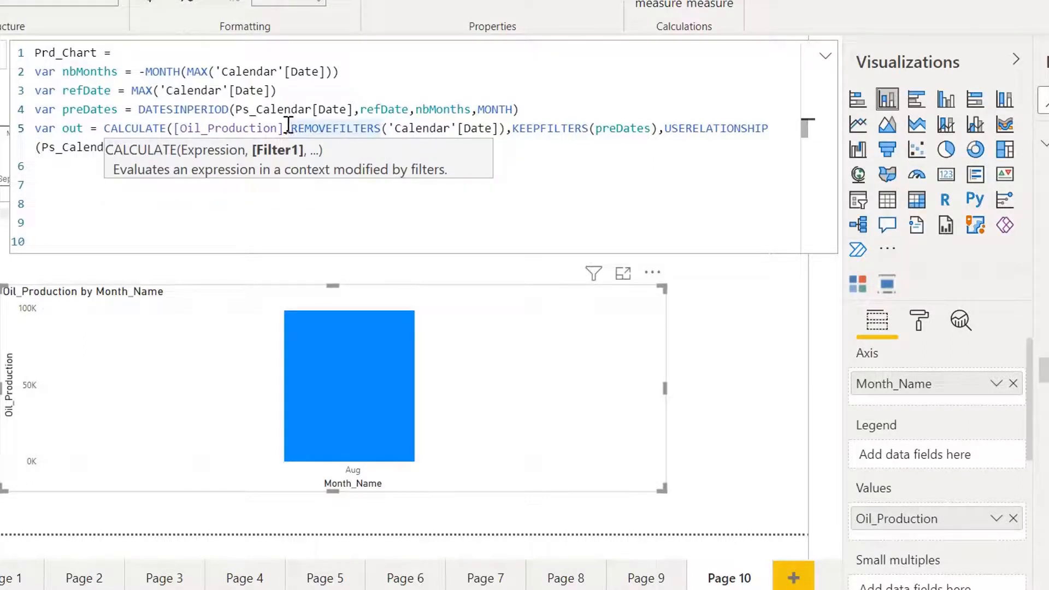
pyautogui.hotkey('alt', 'Return')
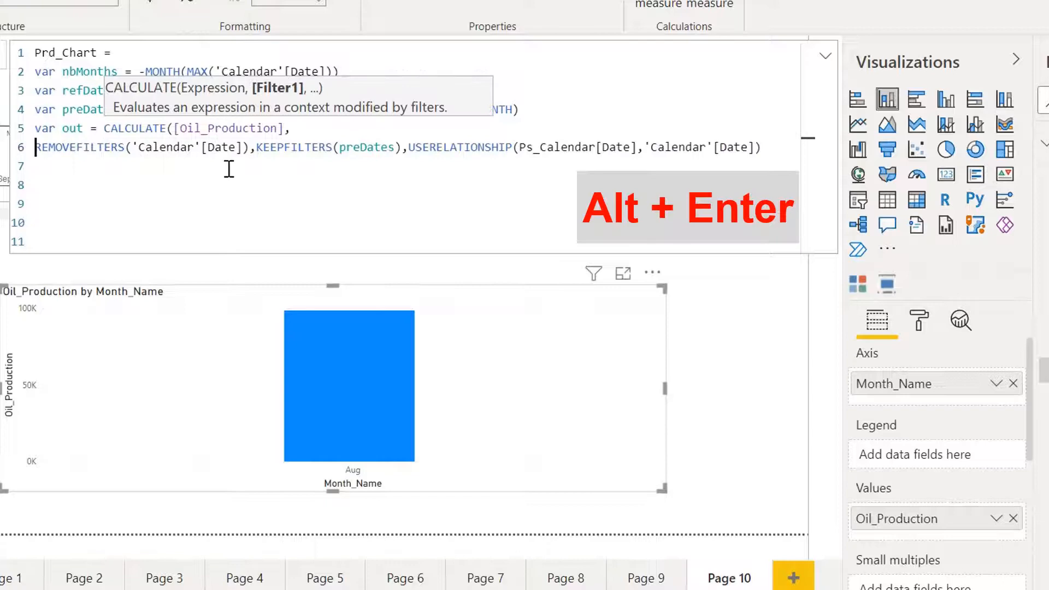
pyautogui.click(256, 147)
pyautogui.hotkey('alt', 'Return')
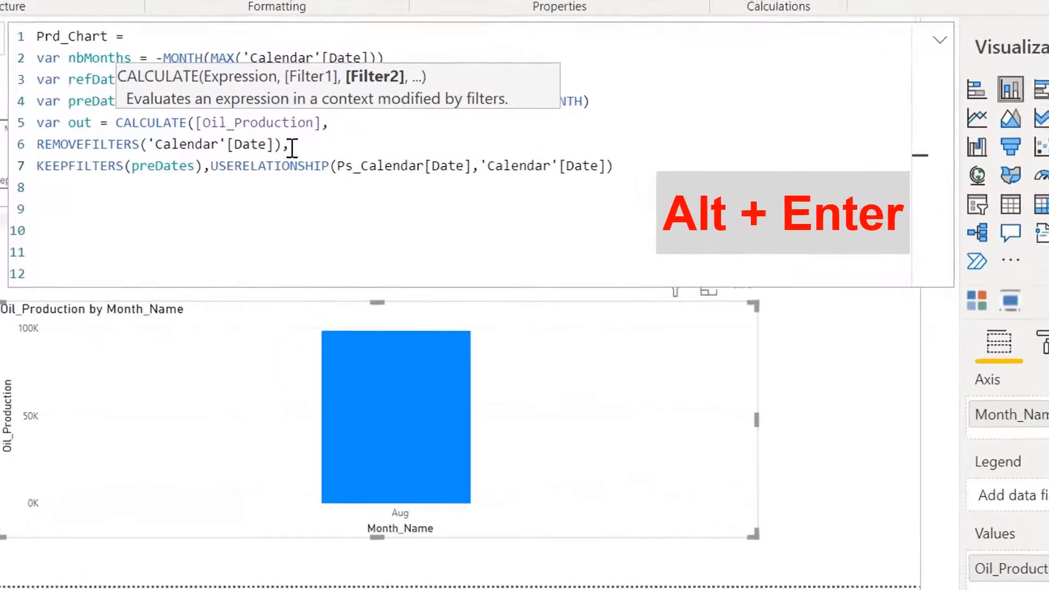
pyautogui.click(210, 165)
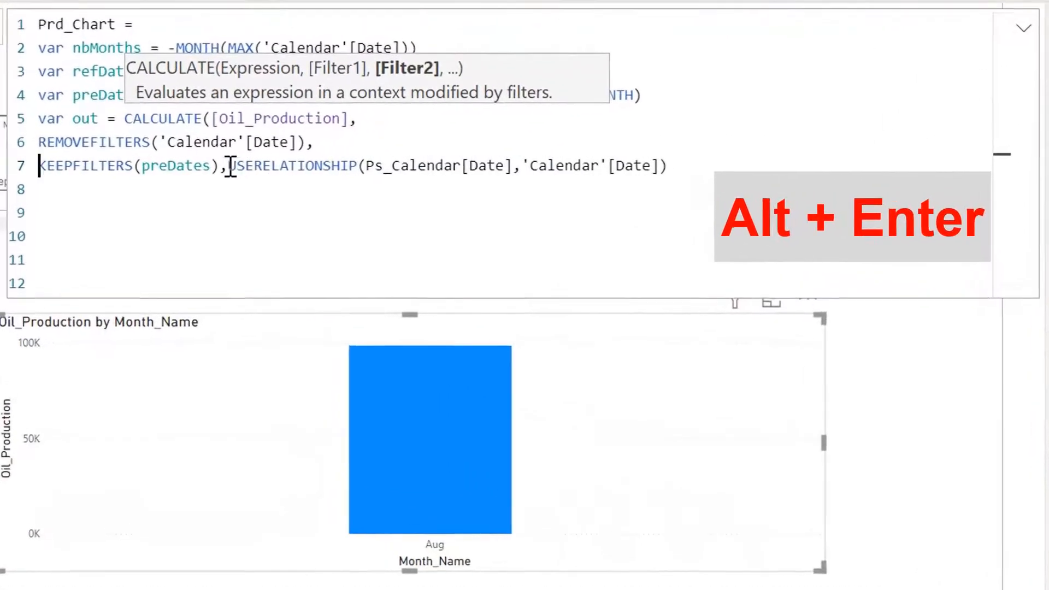
pyautogui.hotkey('alt', 'Return')
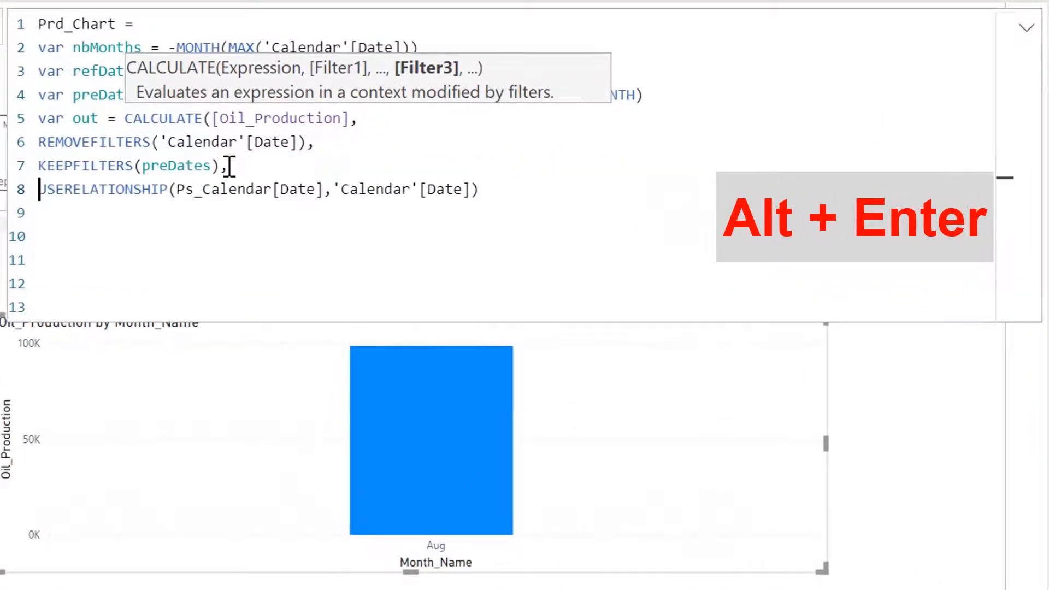
# - Insert two blank lines above the out variable and delete three surplus empty lines at the end of the formula
pyautogui.click(38, 119)
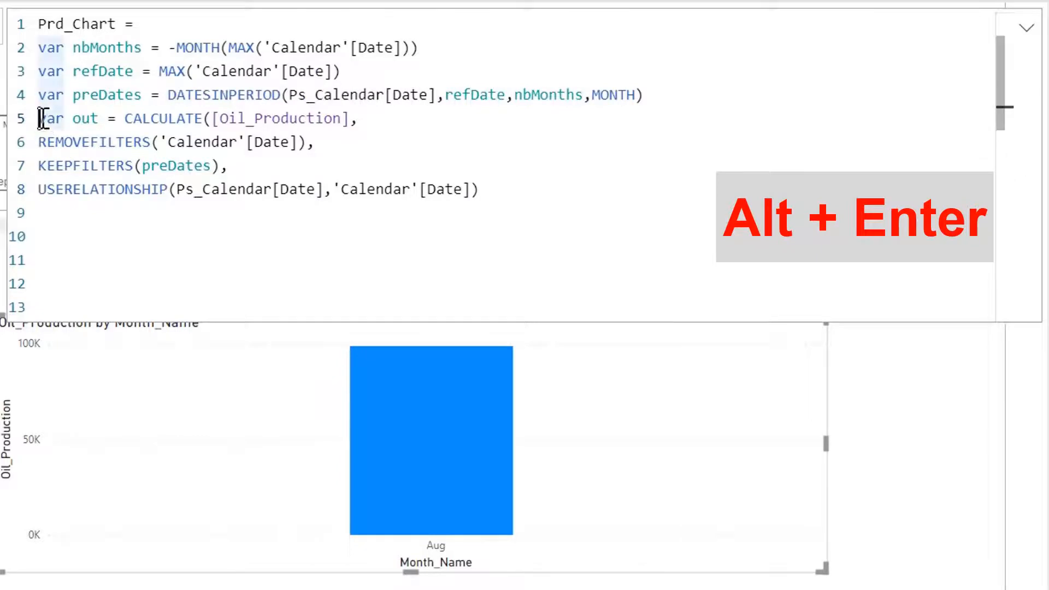
pyautogui.hotkey('alt', 'Return')
pyautogui.hotkey('alt', 'Return')
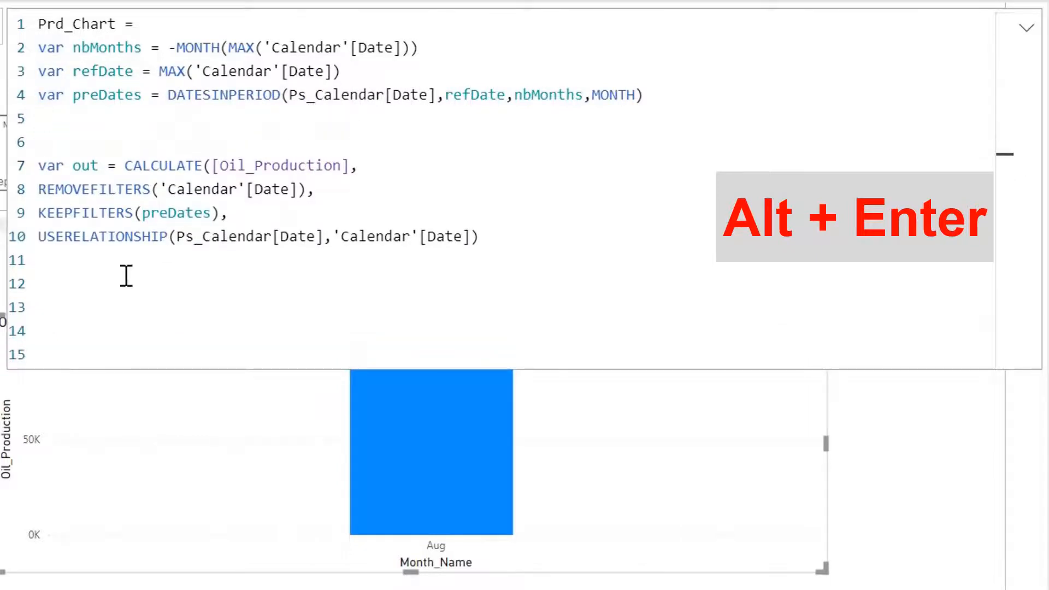
pyautogui.click(67, 341)
pyautogui.press('BackSpace')
pyautogui.press('BackSpace')
pyautogui.press('BackSpace')
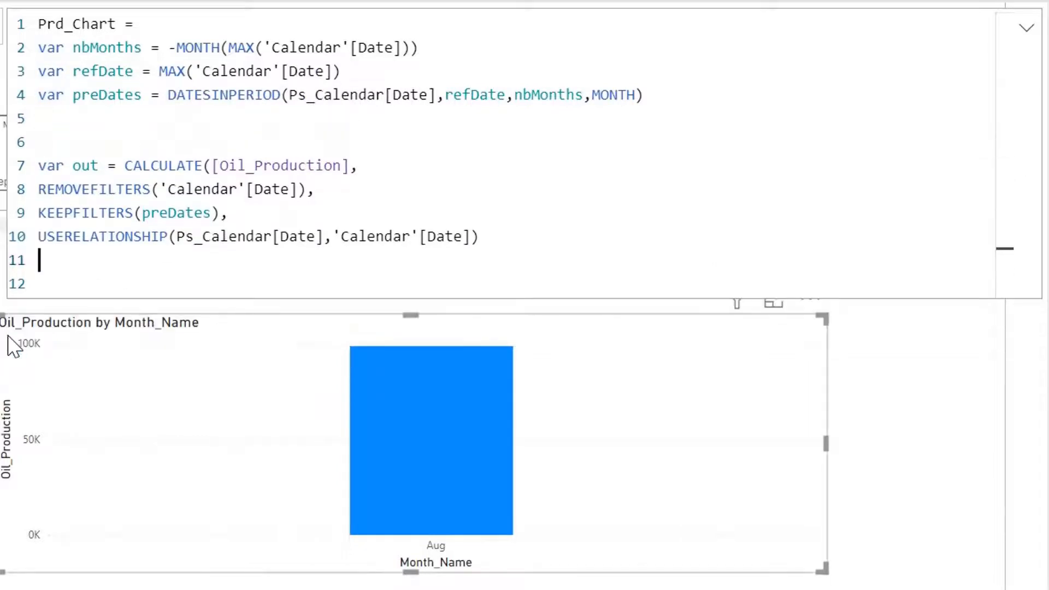
# - Close the CALCULATE function with a parenthesis and finish the formula with Return out, one blank line below it
pyautogui.click(502, 237)
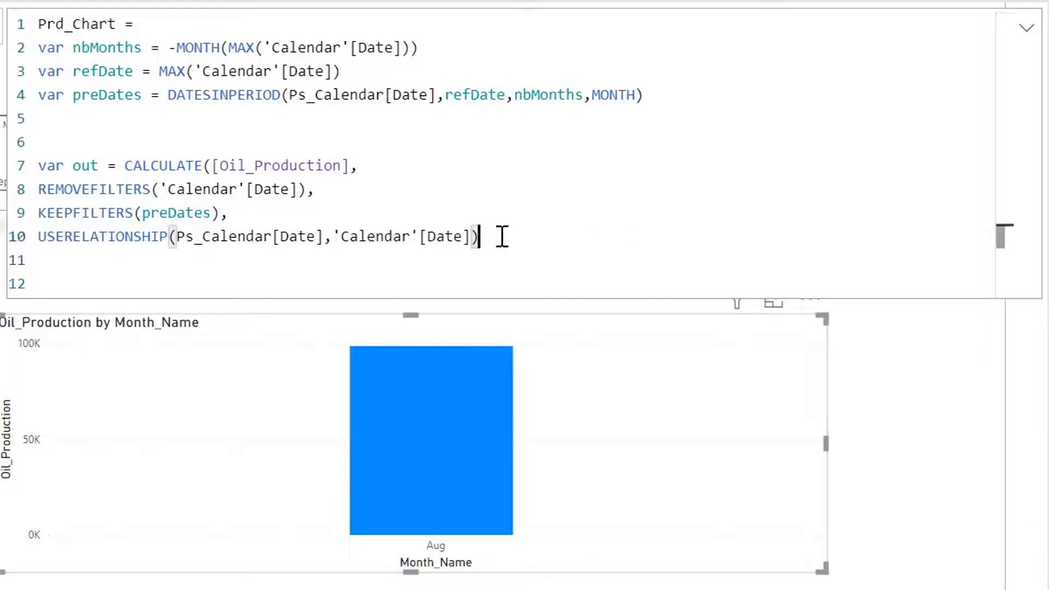
pyautogui.write(')')
pyautogui.press('Return')
pyautogui.press('Return')
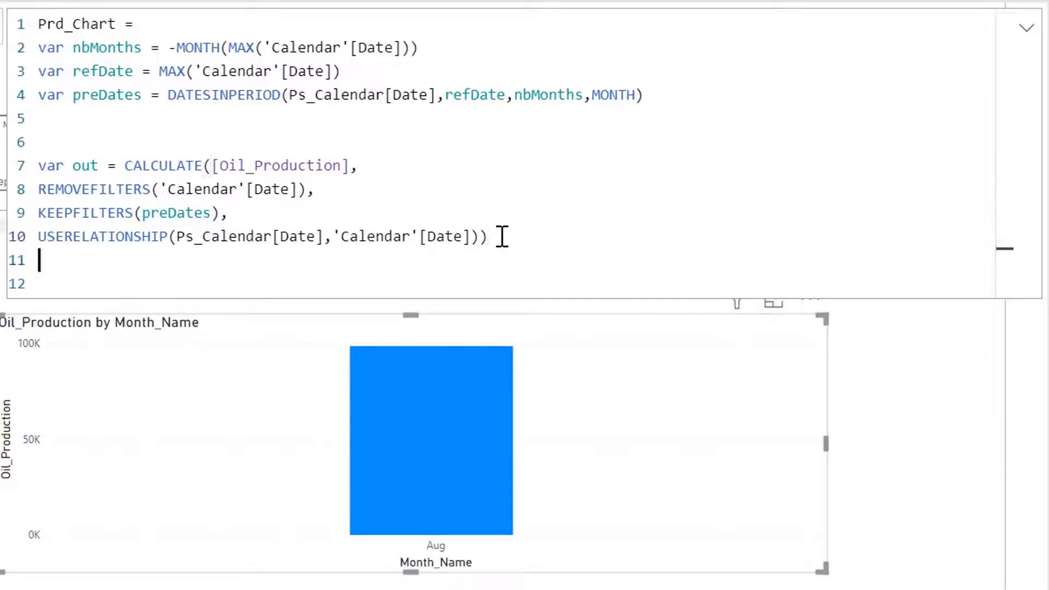
pyautogui.write('Return ')
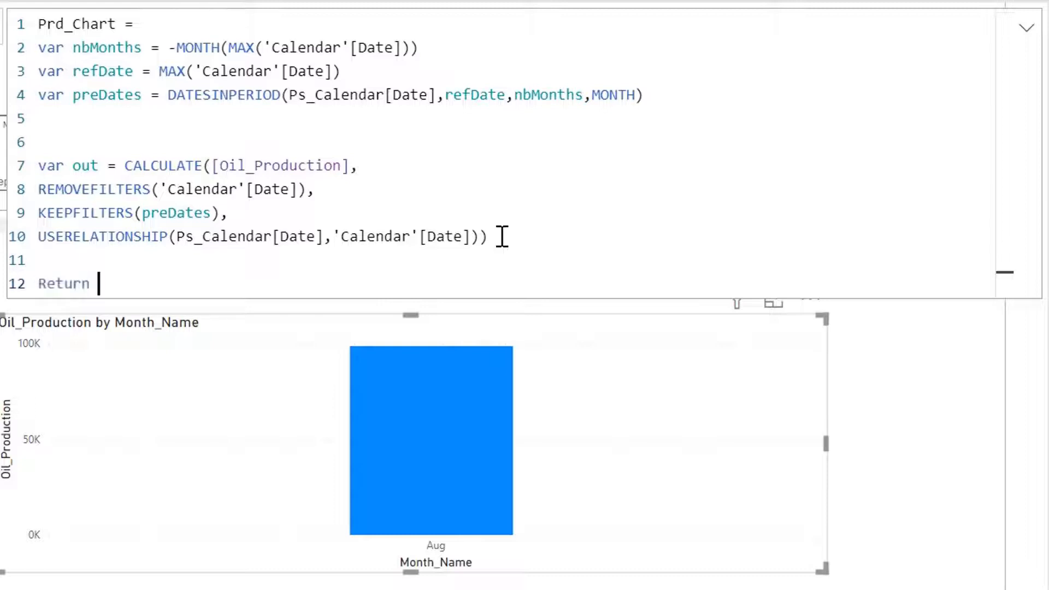
pyautogui.write('out')
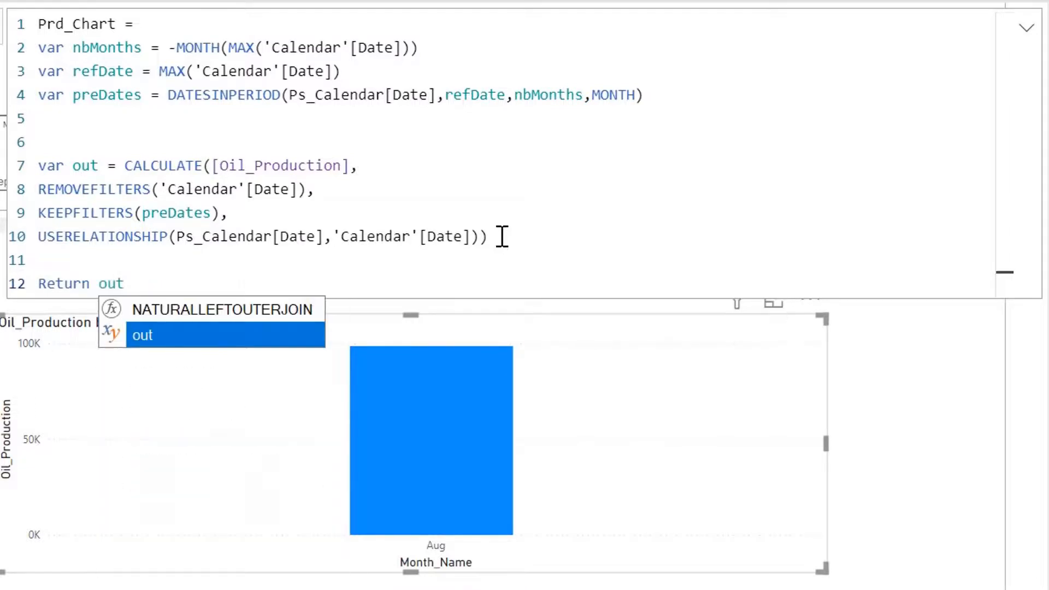
pyautogui.press('Tab')
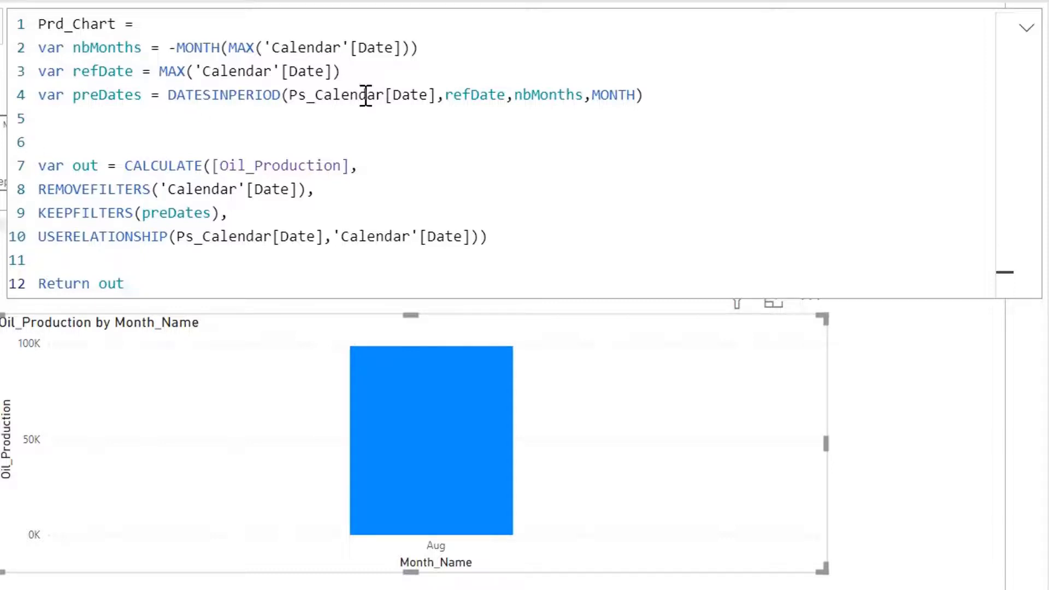
pyautogui.moveTo(646, 96); pyautogui.dragTo(40, 96)
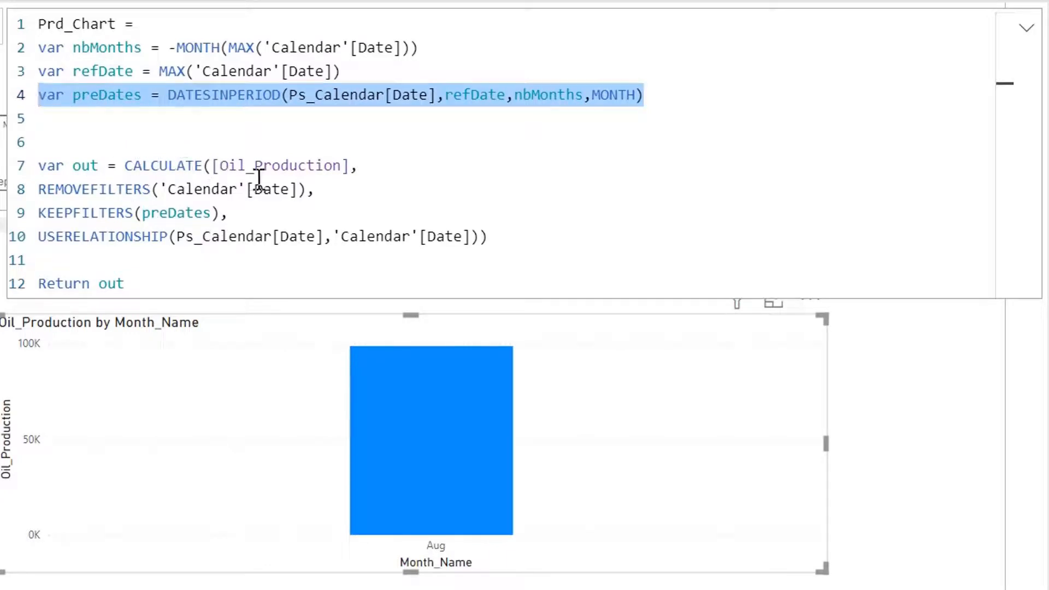
# - Review the REMOVEFILTERS, KEEPFILTERS and USERELATIONSHIP lines of the Prd_Chart formula and commit the measure
pyautogui.moveTo(335, 191); pyautogui.dragTo(38, 191)
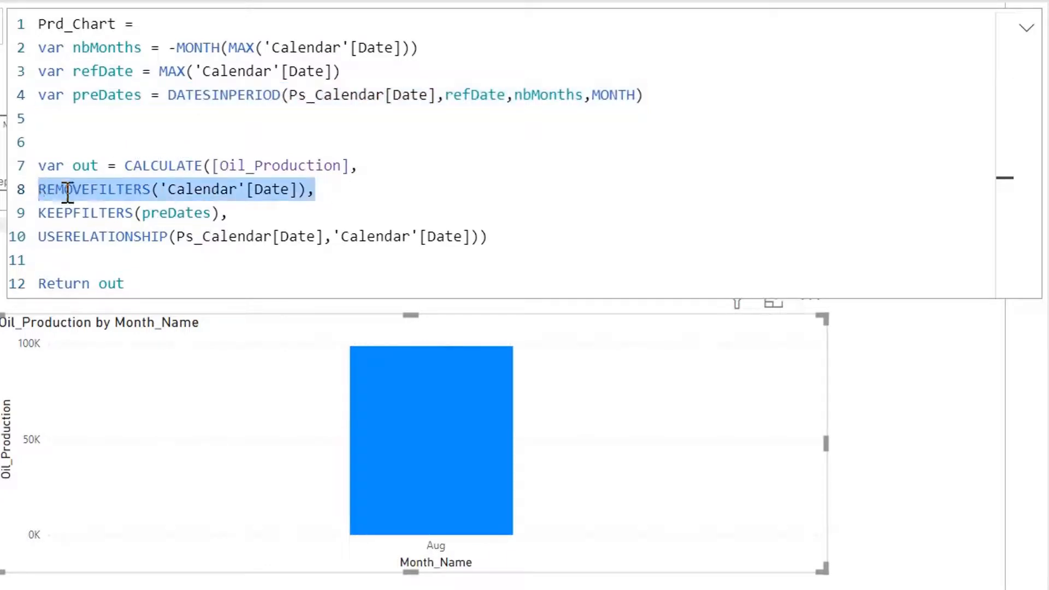
pyautogui.moveTo(246, 214); pyautogui.dragTo(41, 214)
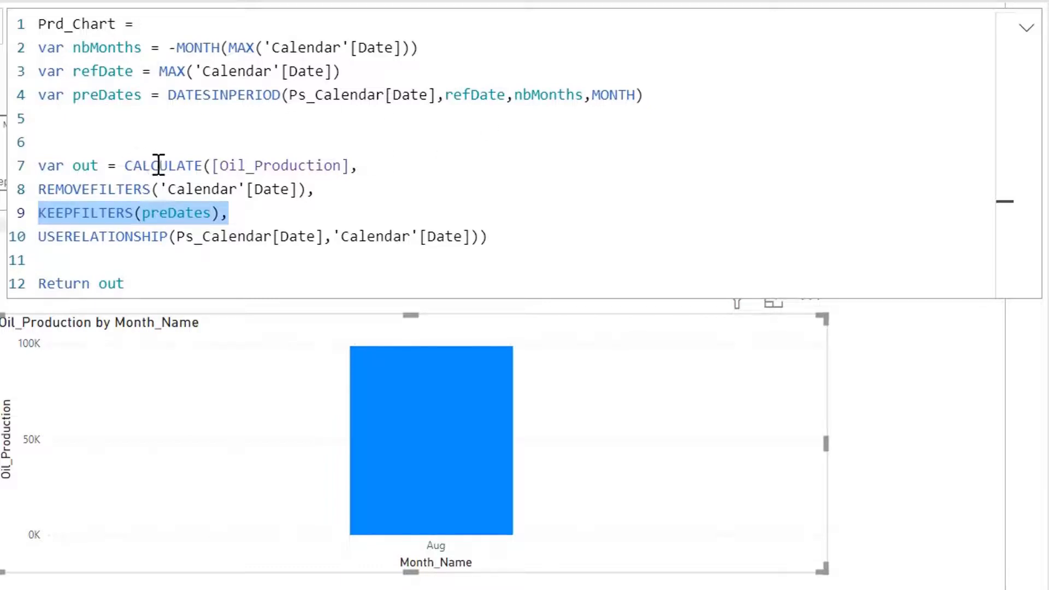
pyautogui.tripleClick(327, 241)
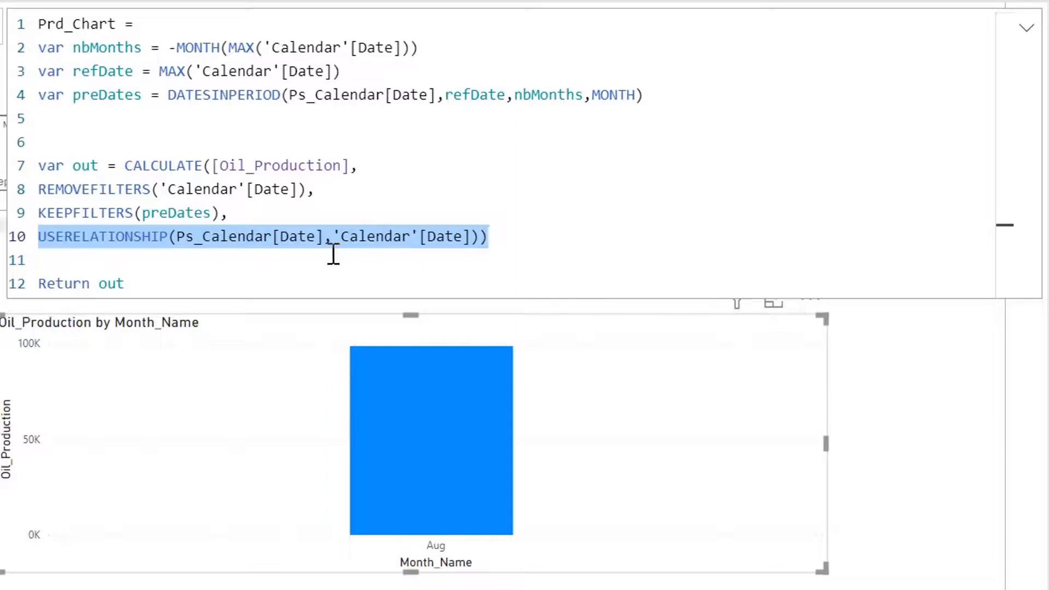
pyautogui.click(273, 279)
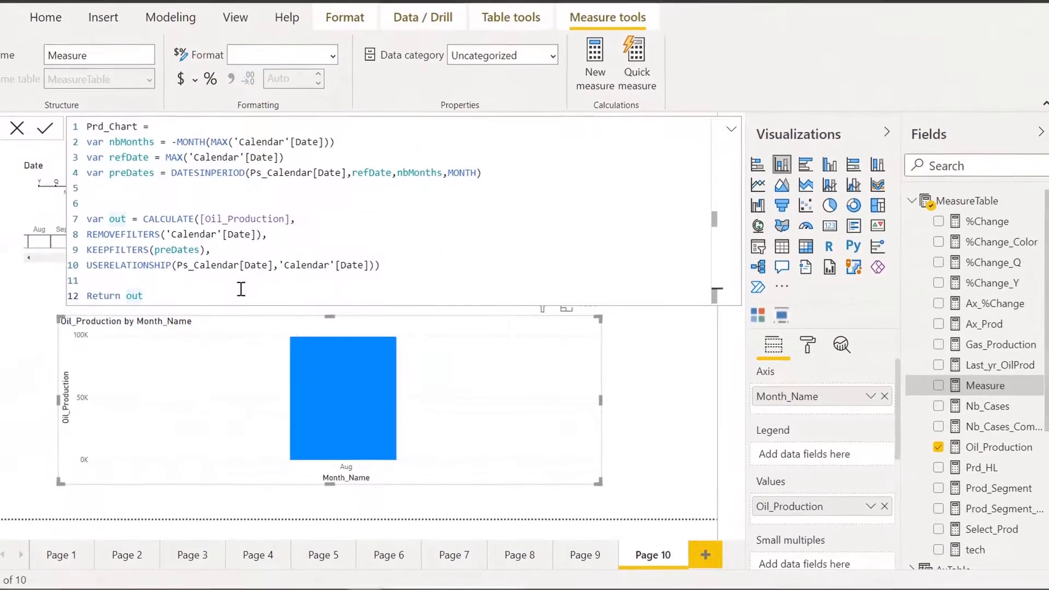
pyautogui.press('Return')
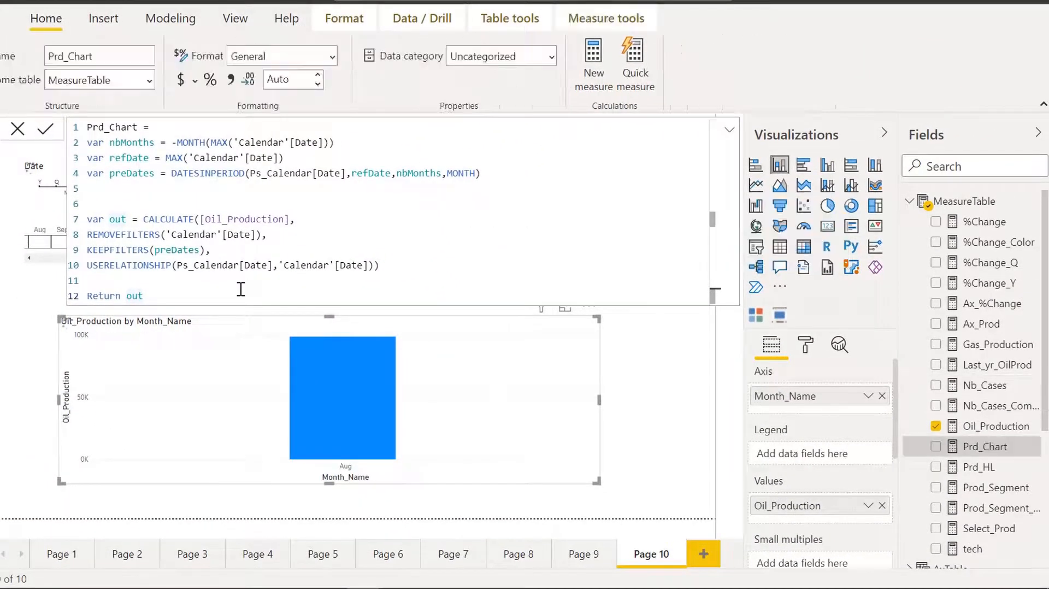
pyautogui.click(656, 407)
pyautogui.click(579, 441)
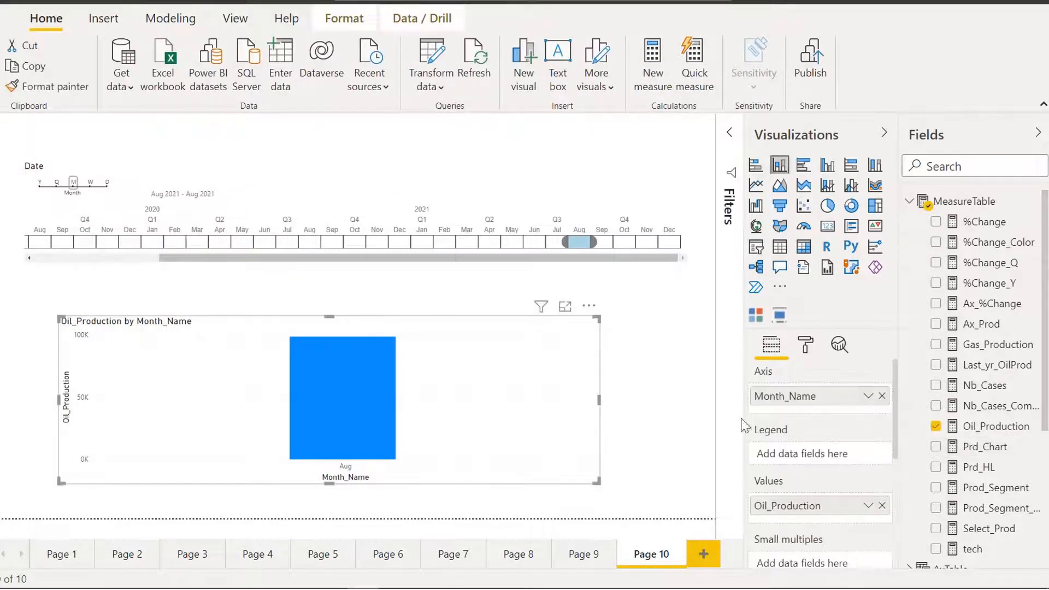
# - Replace the column chart's axis field with Month_Name from the Ps_Calendar table
pyautogui.click(882, 397)
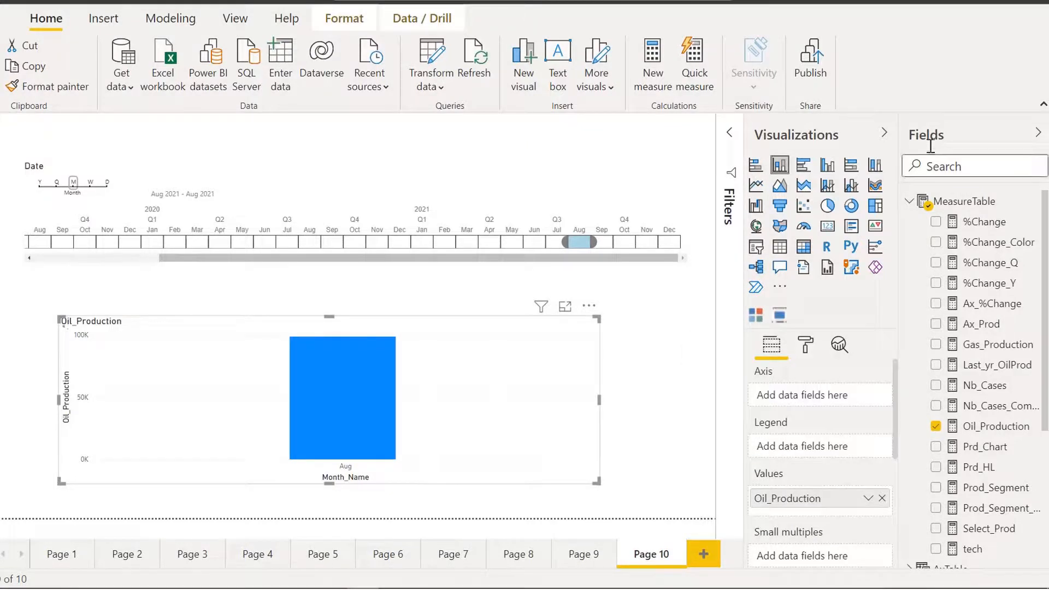
pyautogui.click(906, 203)
pyautogui.click(909, 426)
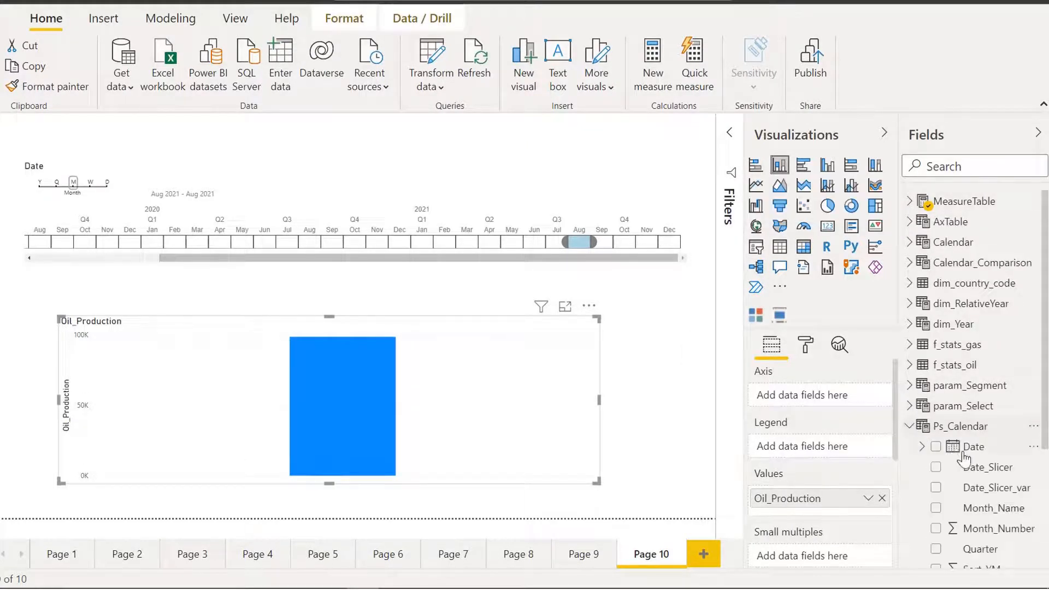
pyautogui.moveTo(993, 508); pyautogui.dragTo(820, 389)
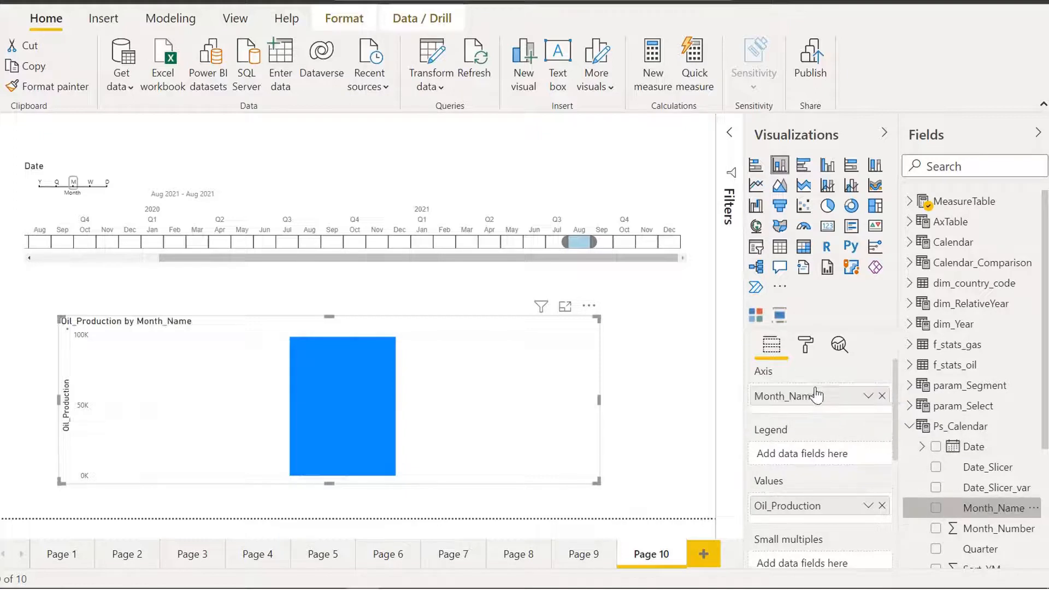
# - Replace Oil_Production with the Prd_Chart measure as the column chart's value
pyautogui.click(912, 203)
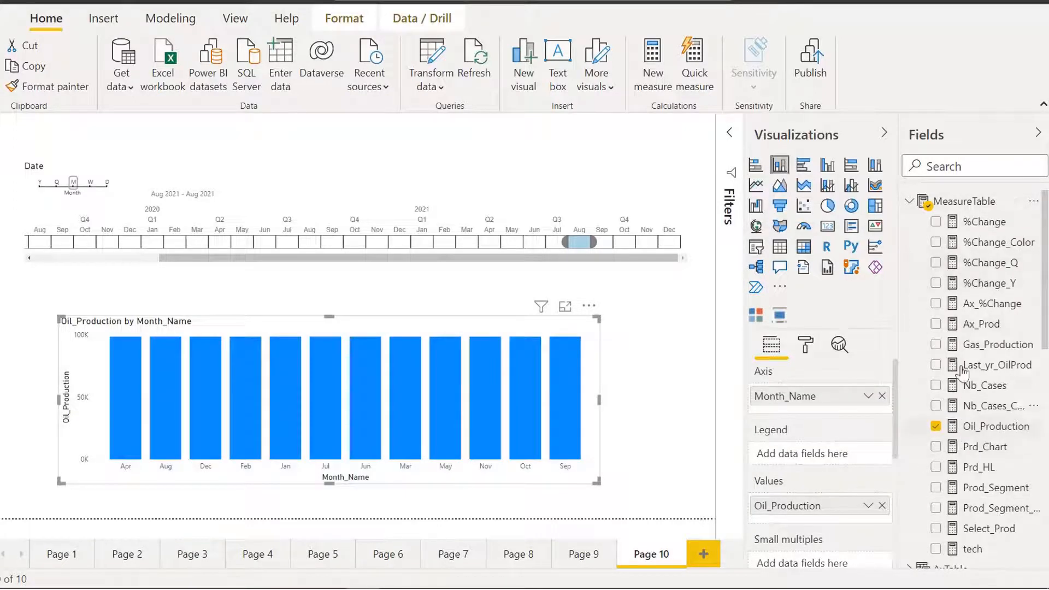
pyautogui.scroll(-3, 959, 465)
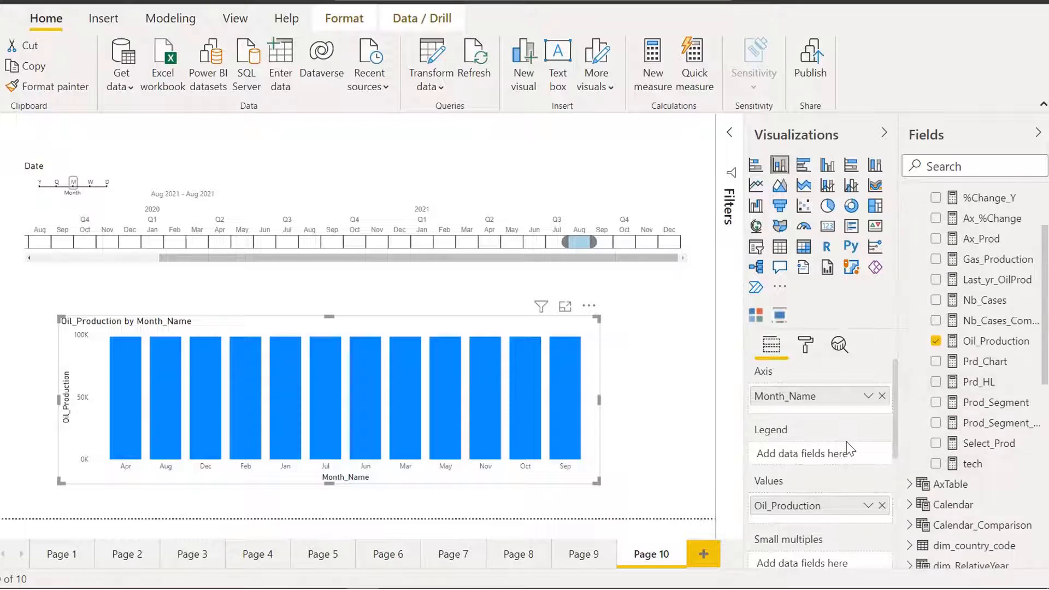
pyautogui.click(883, 505)
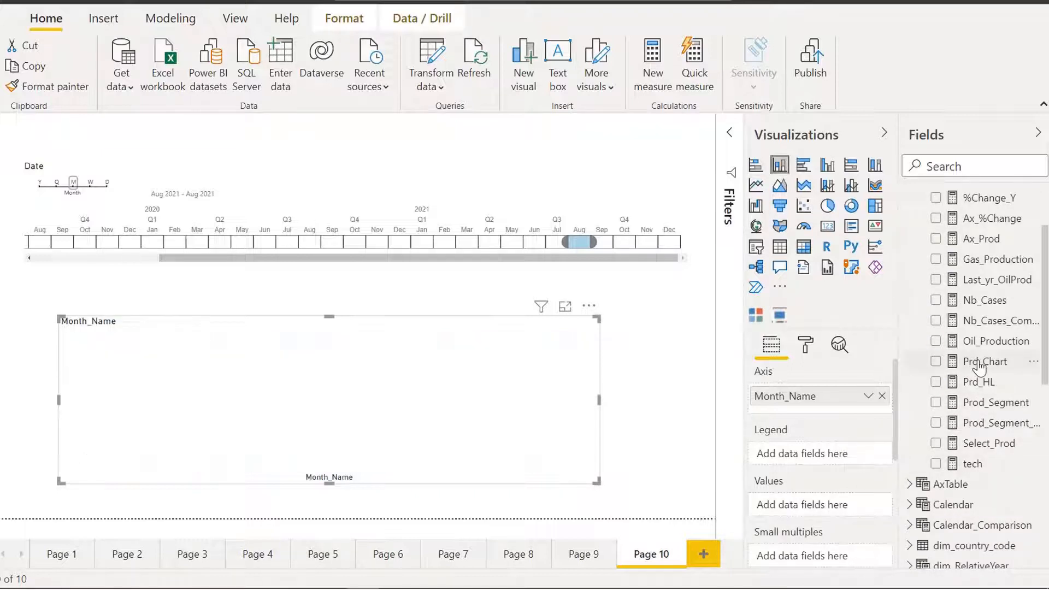
pyautogui.moveTo(965, 362); pyautogui.dragTo(804, 507)
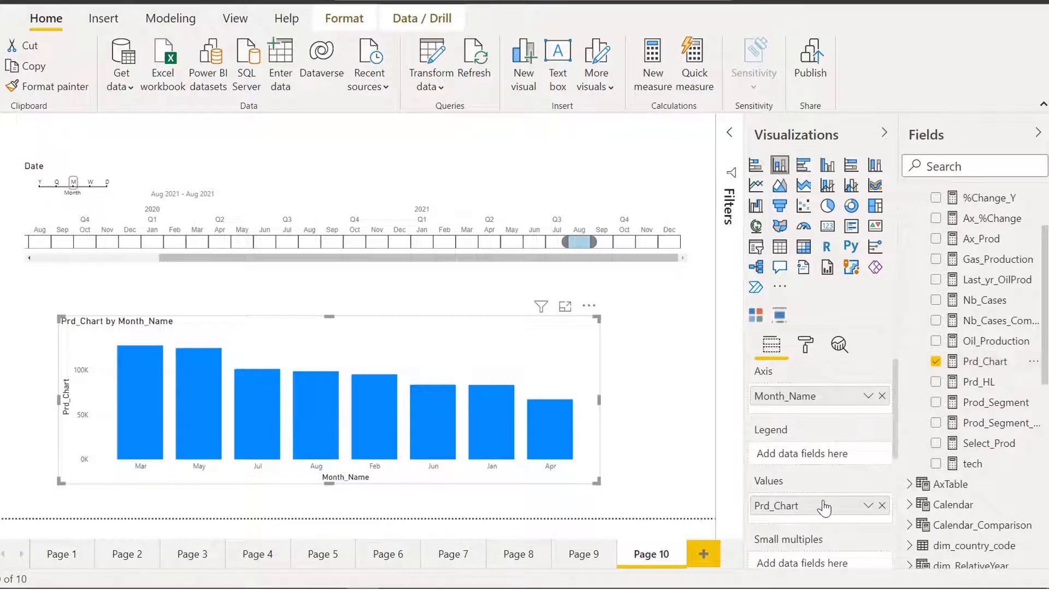
# - Sort the Prd_Chart column chart by Month_Name and deselect the visual
pyautogui.click(589, 307)
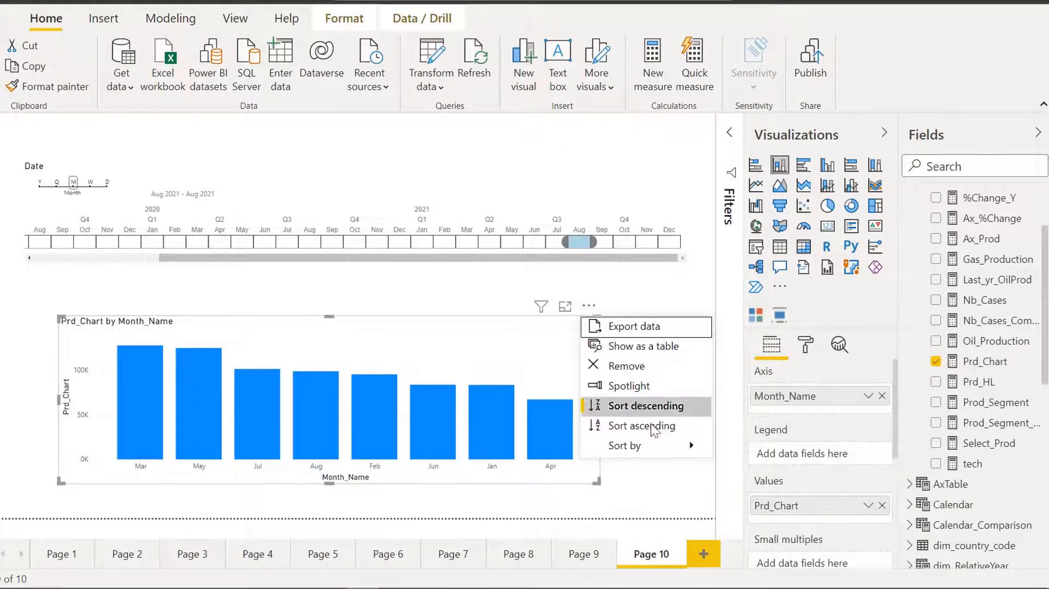
pyautogui.moveTo(663, 445)
pyautogui.click(766, 456)
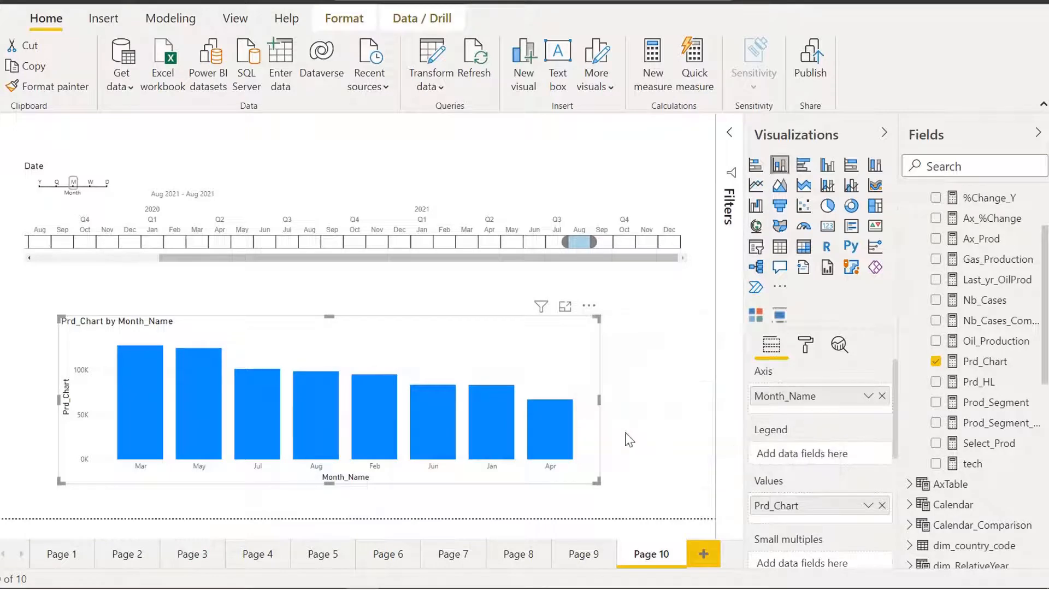
pyautogui.click(611, 432)
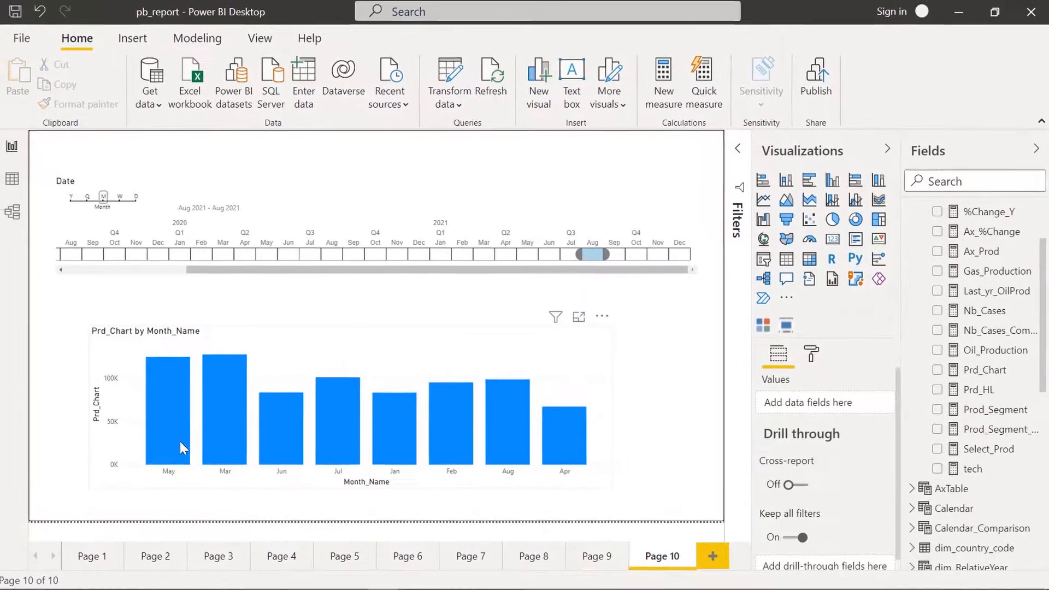
# - In the data view of the Ps_Calendar table, set the Month_Name column to sort by Month_Number
pyautogui.click(19, 185)
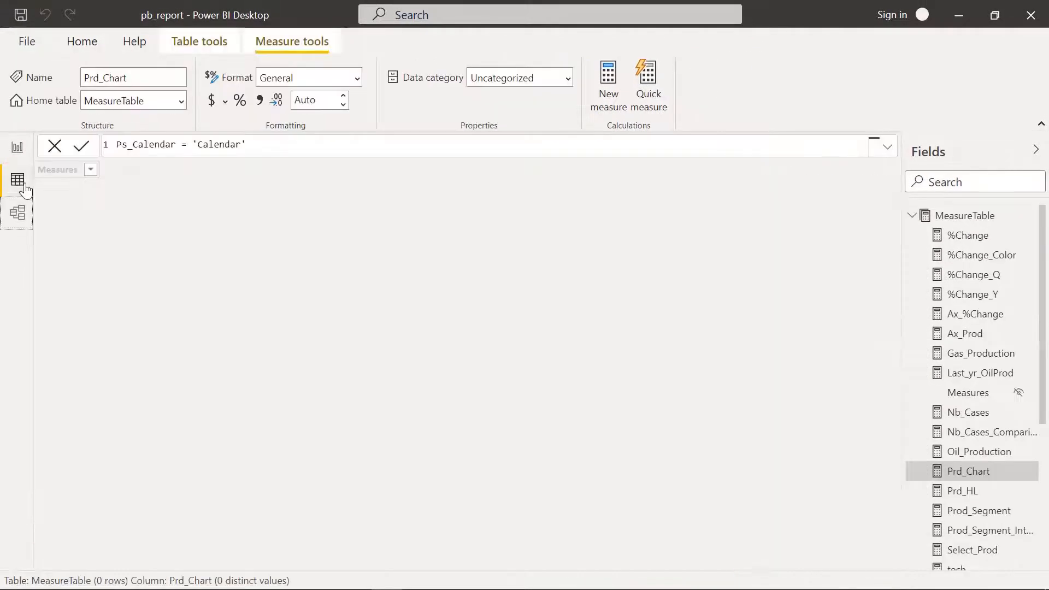
pyautogui.click(912, 215)
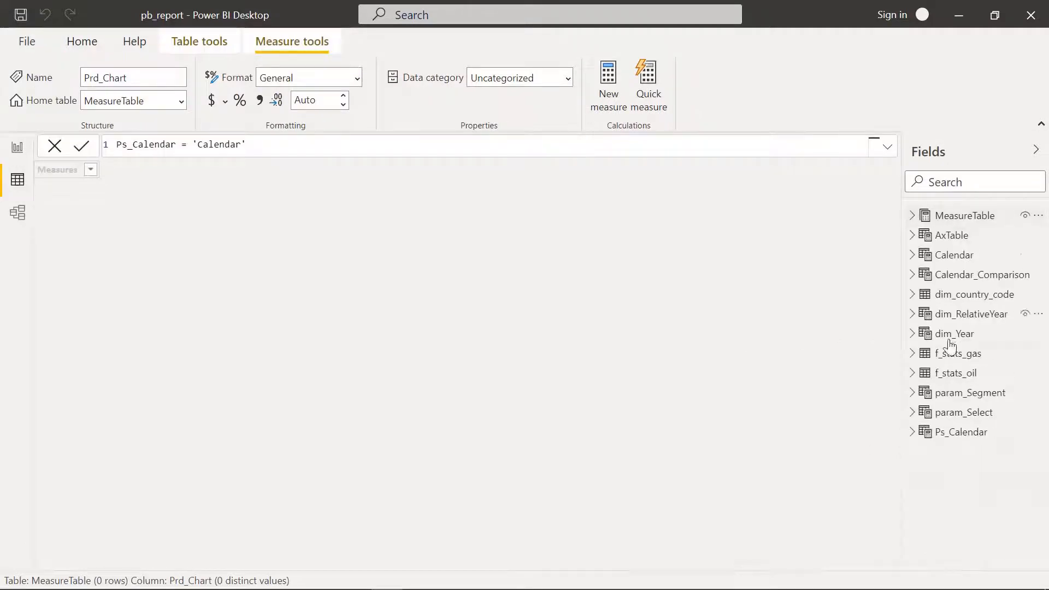
pyautogui.click(949, 438)
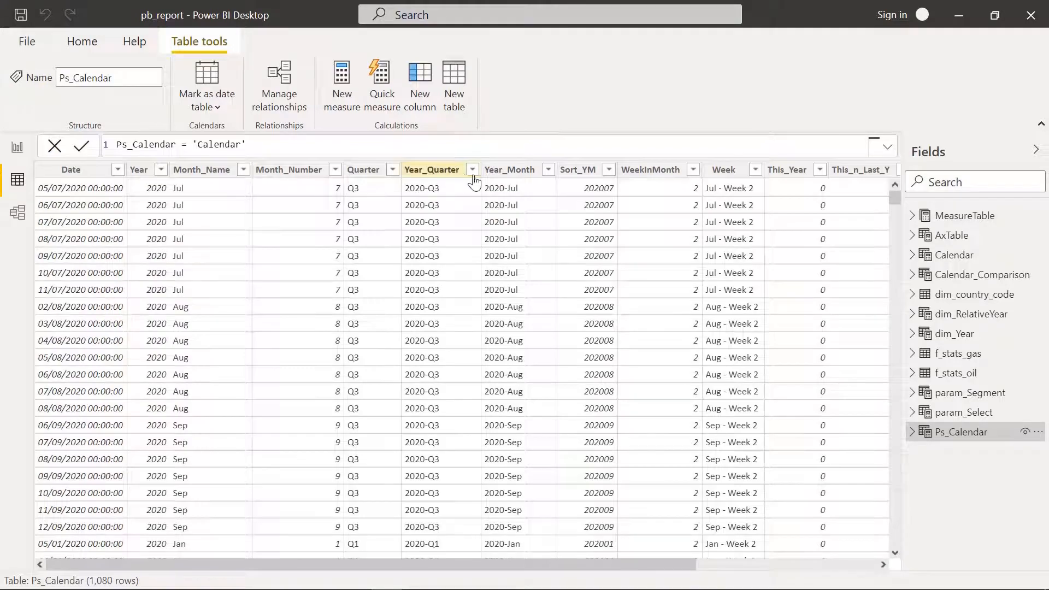
pyautogui.click(198, 171)
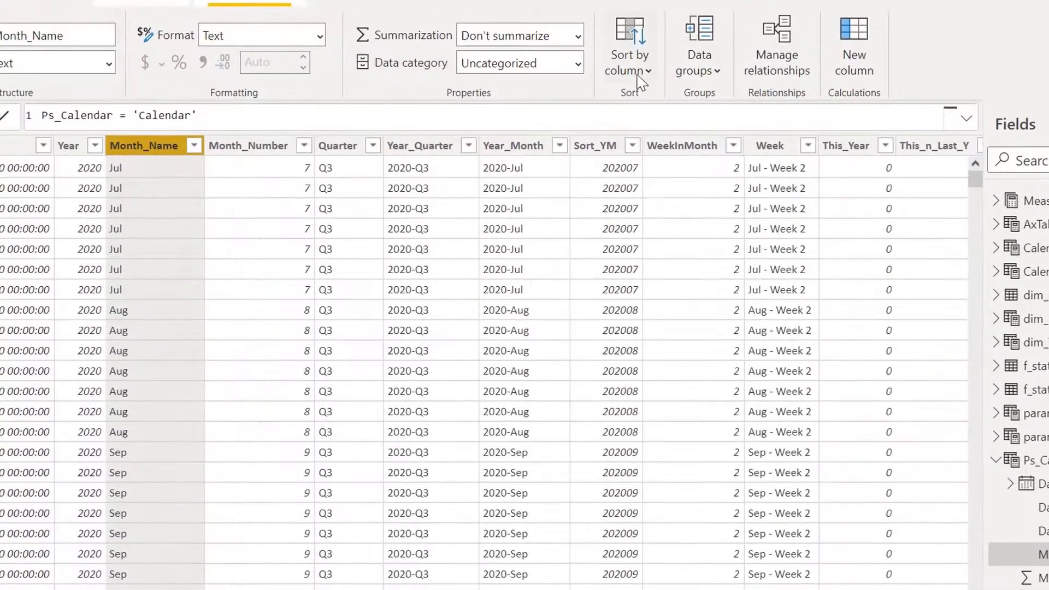
pyautogui.click(628, 70)
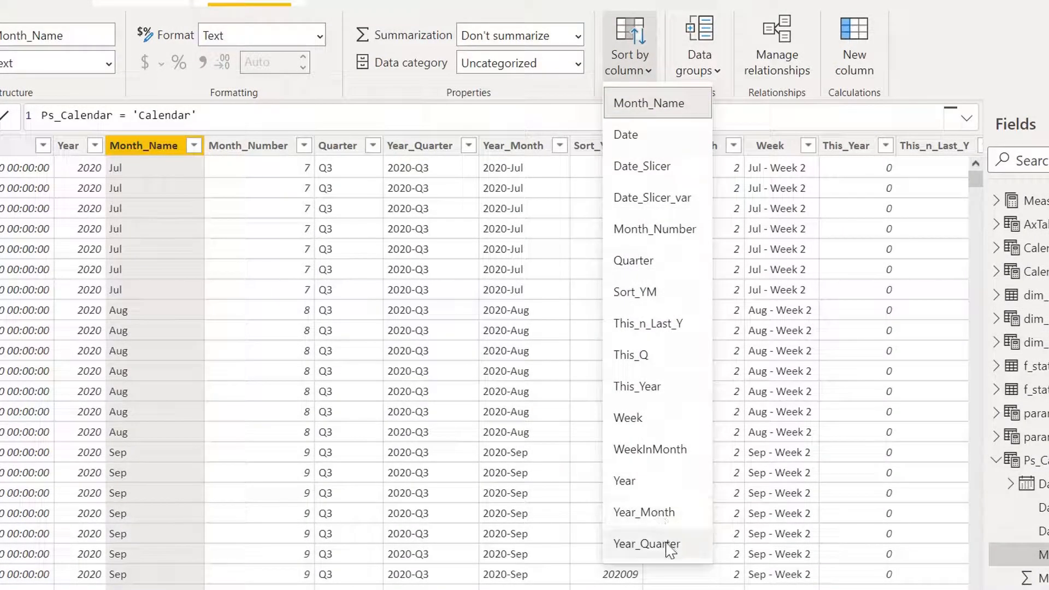
pyautogui.click(659, 234)
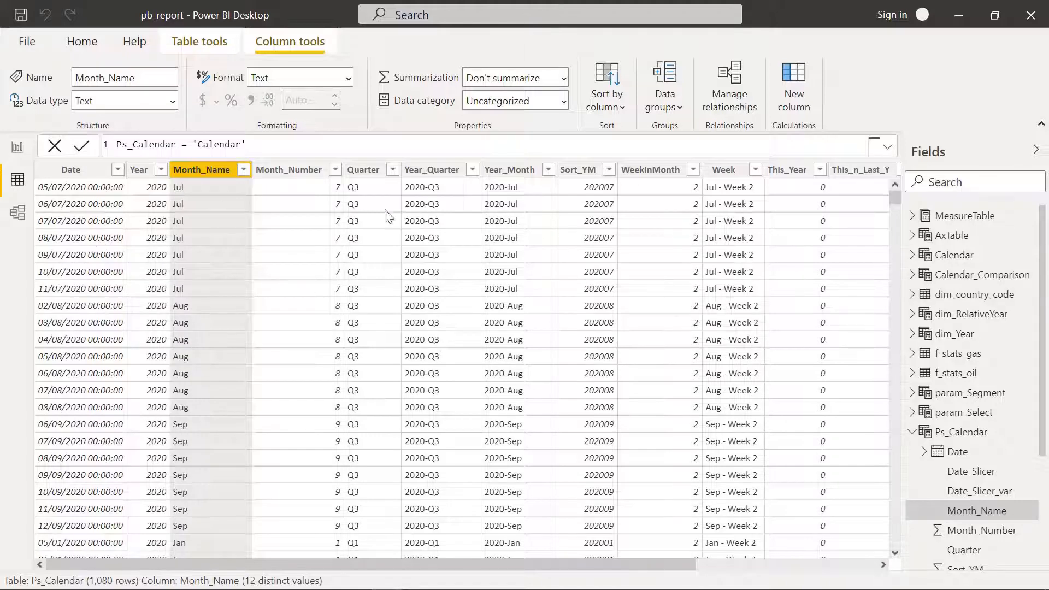
# - Return to the report page and sort the column chart's months in ascending order
pyautogui.click(16, 155)
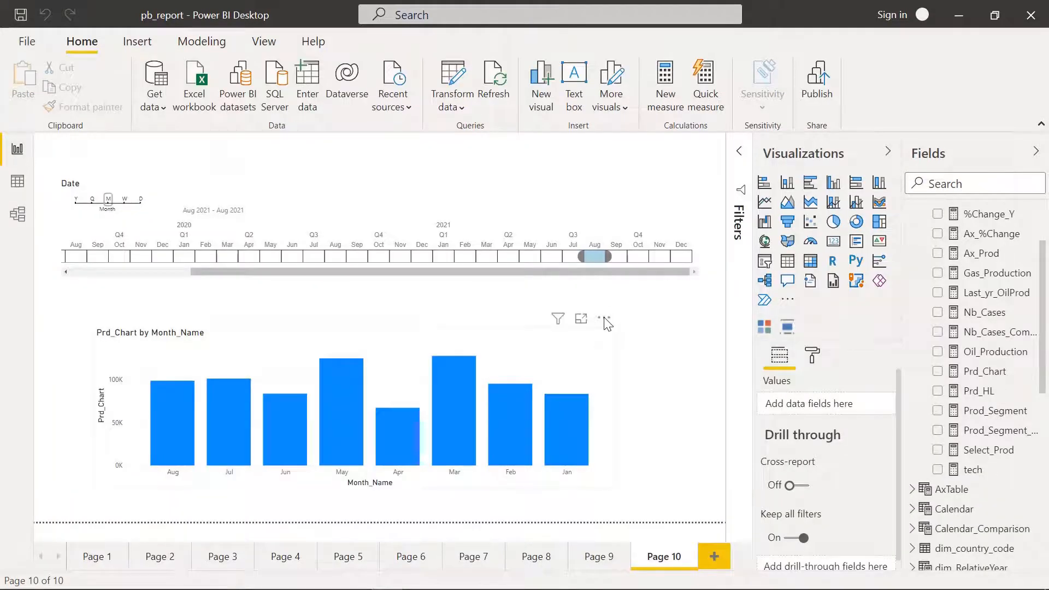
pyautogui.click(605, 319)
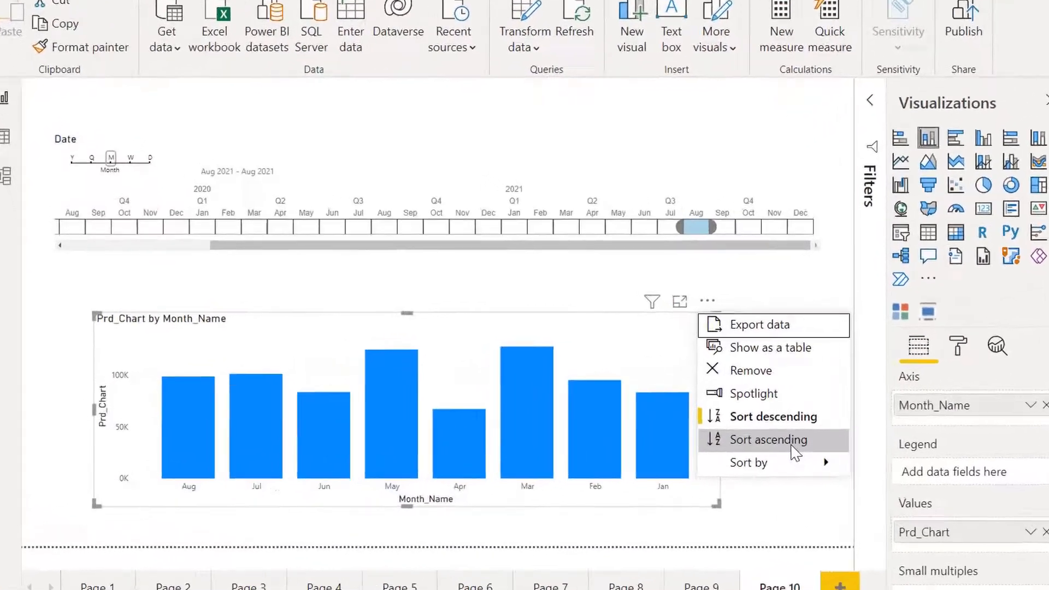
pyautogui.click(677, 437)
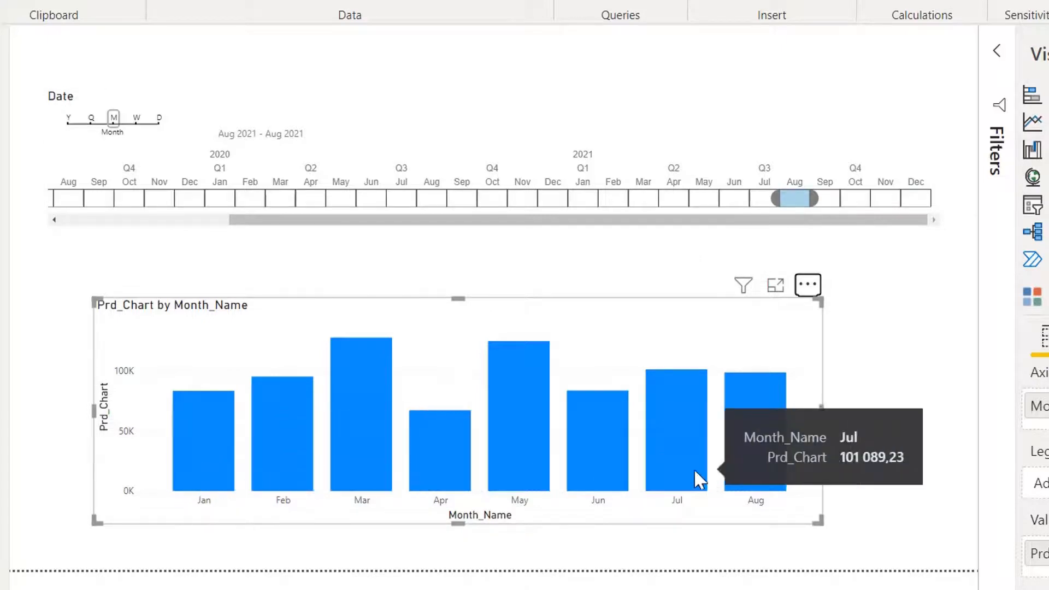
# - Test the chart by selecting May, February, November, January, February and again January 2021 on the timeline slicer
pyautogui.click(705, 199)
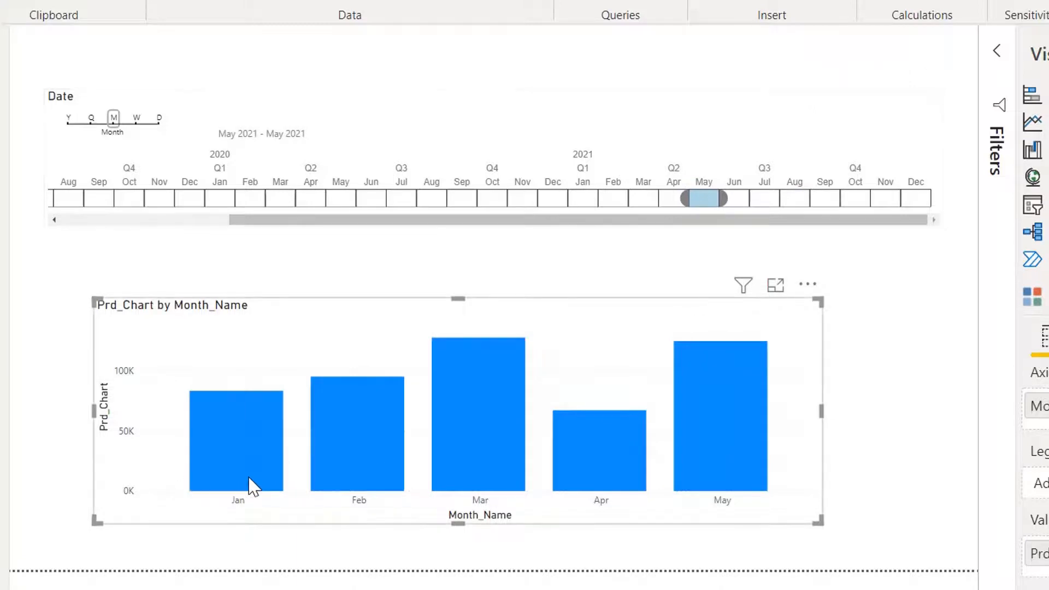
pyautogui.click(617, 198)
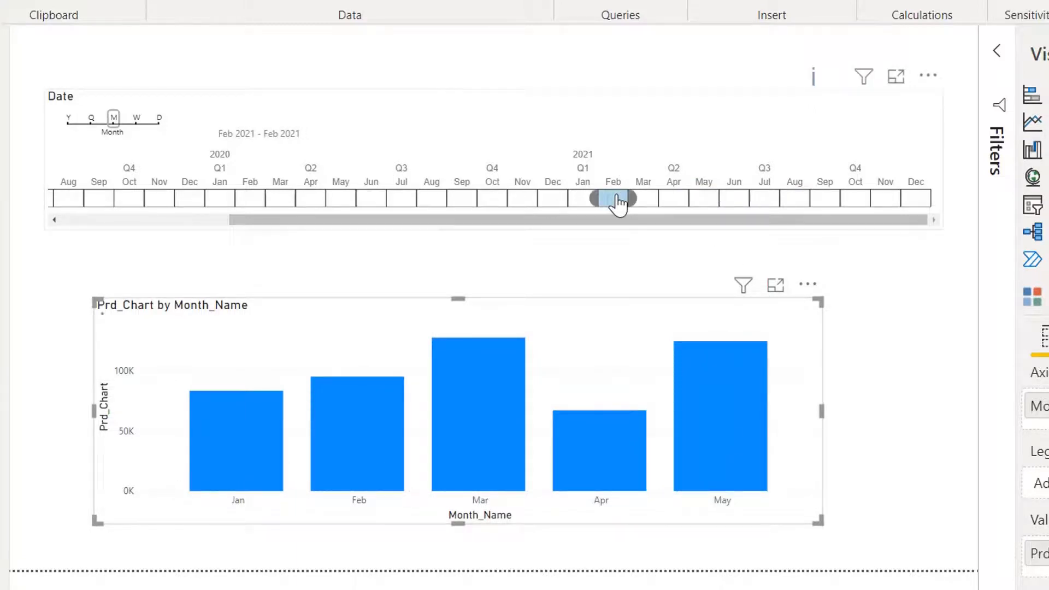
pyautogui.click(891, 198)
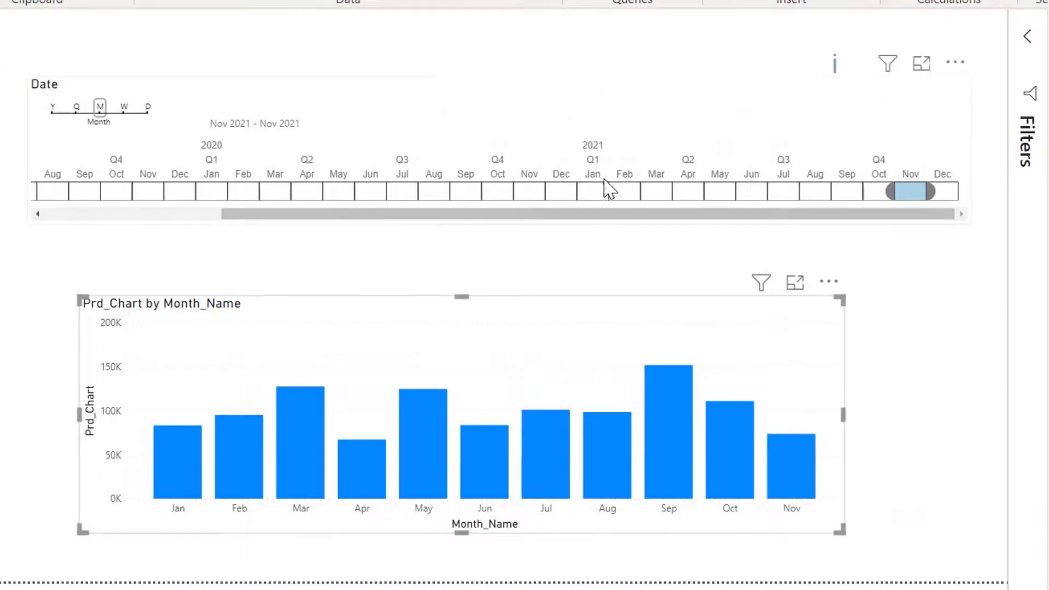
pyautogui.click(592, 194)
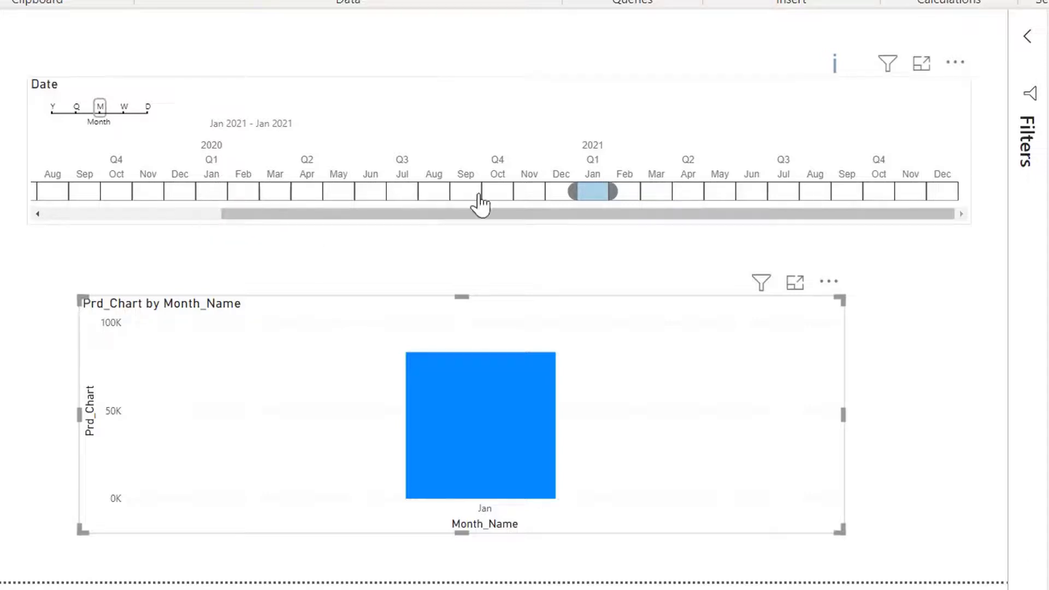
pyautogui.click(630, 196)
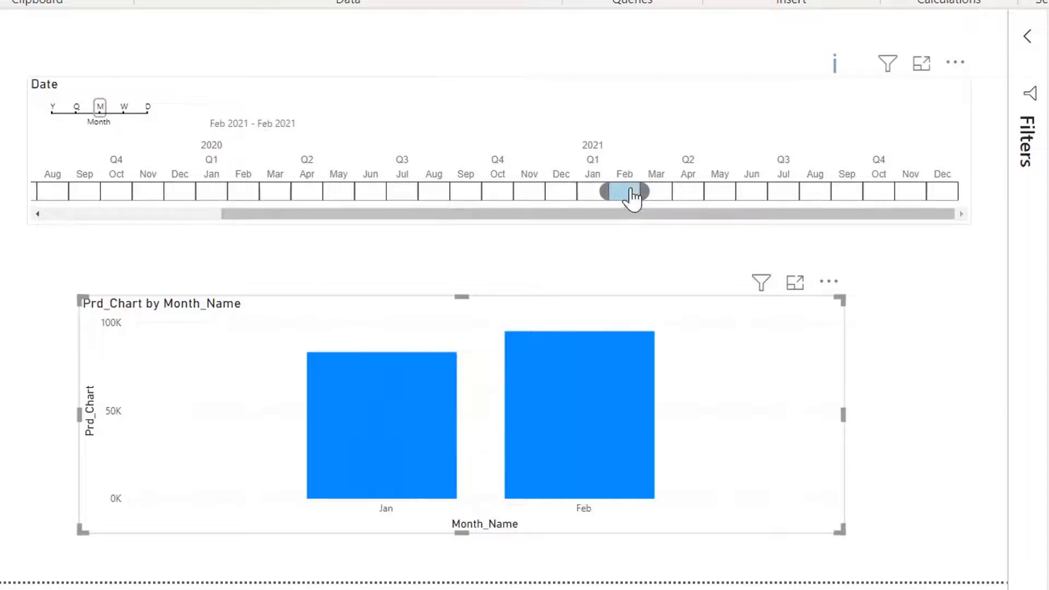
pyautogui.click(591, 193)
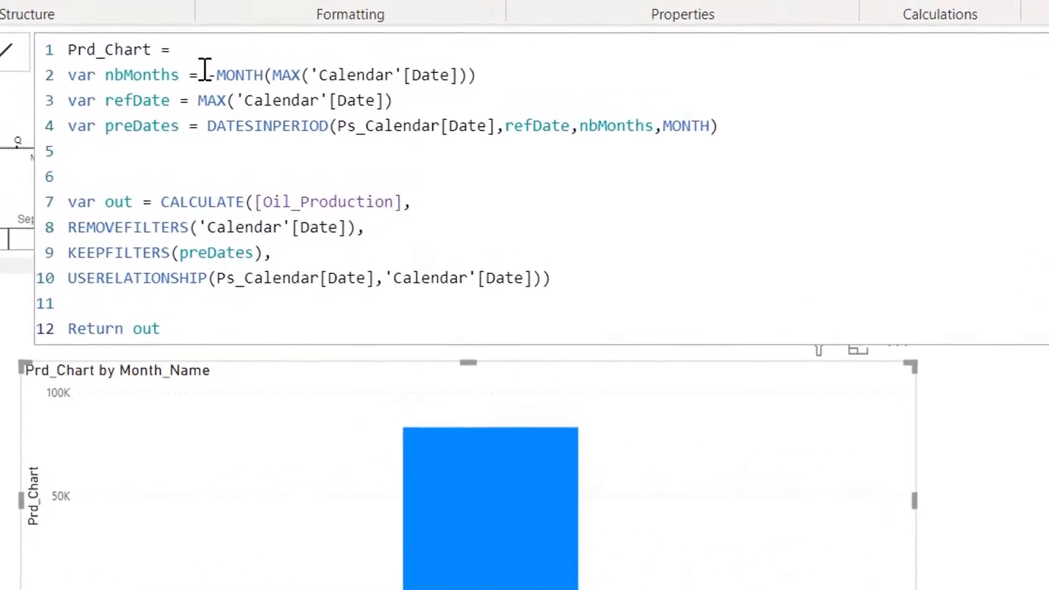
# - In the Prd_Chart measure, start an IF for nbMonths that tests whether -MONTH(MAX('Calendar'[Date])) equals -1
pyautogui.click(218, 65)
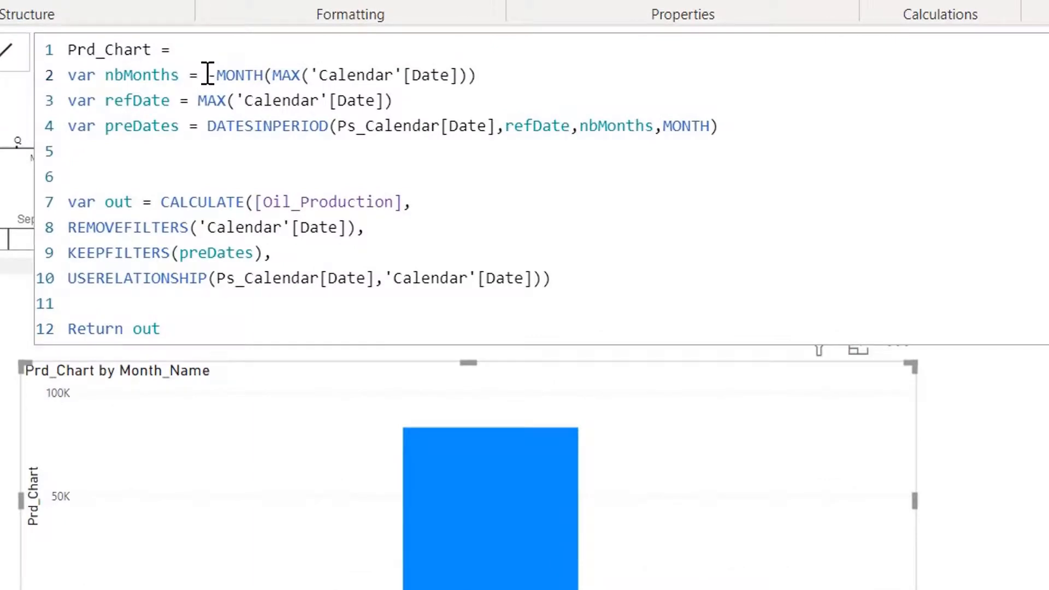
pyautogui.write('if')
pyautogui.press('Tab')
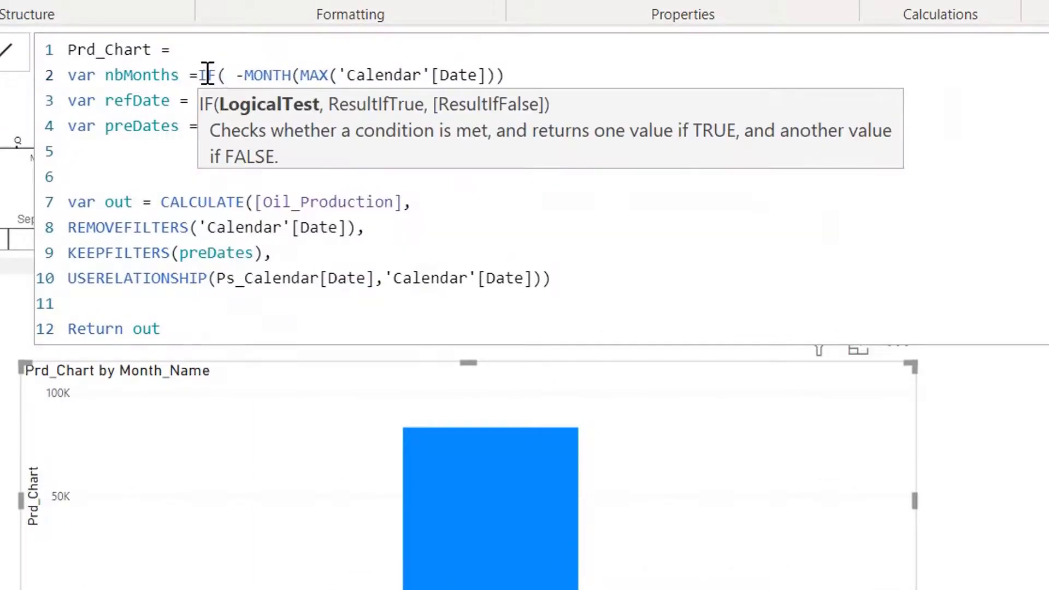
pyautogui.click(487, 75)
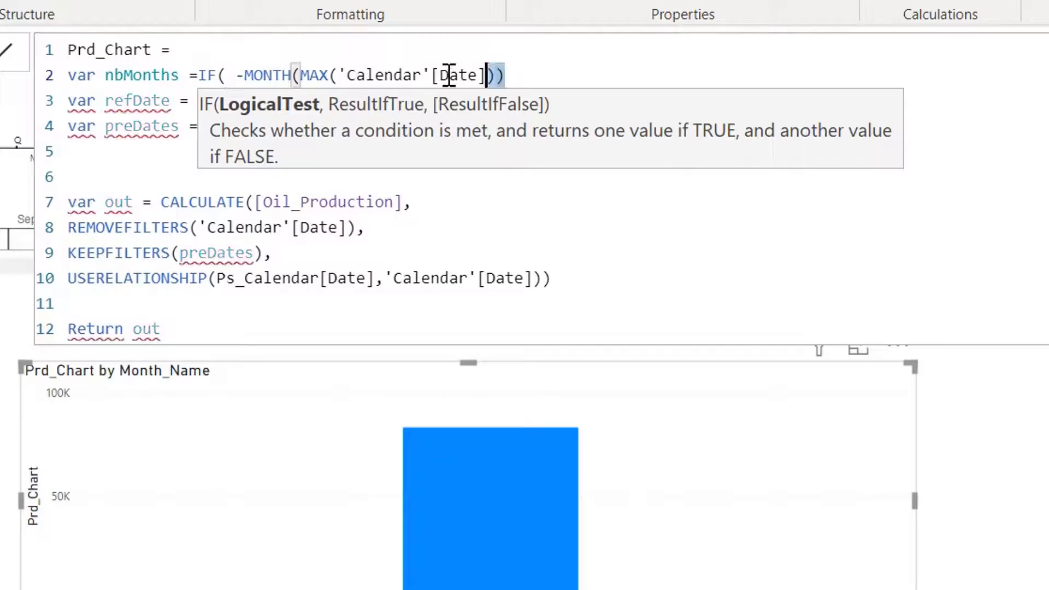
pyautogui.moveTo(448, 75); pyautogui.dragTo(239, 75)
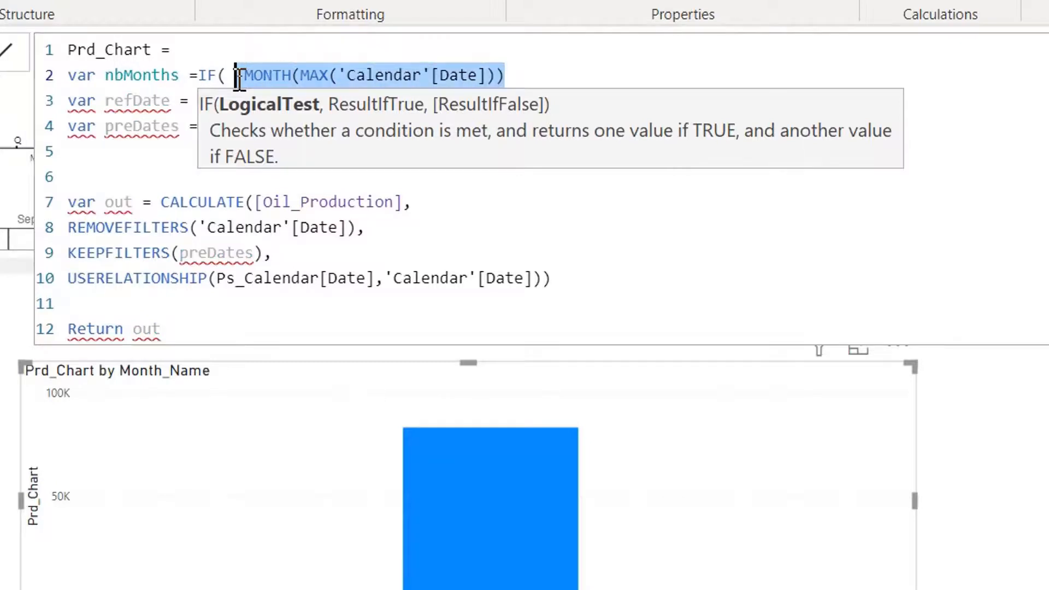
pyautogui.hotkey('ctrl', 'c')
pyautogui.click(225, 76)
pyautogui.hotkey('ctrl', 'v')
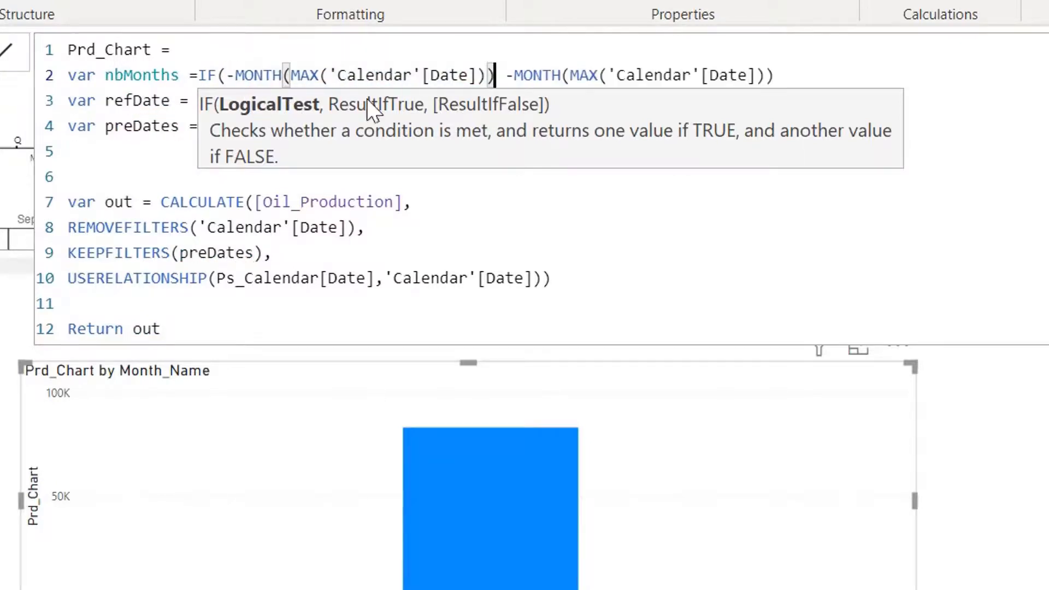
pyautogui.write('=')
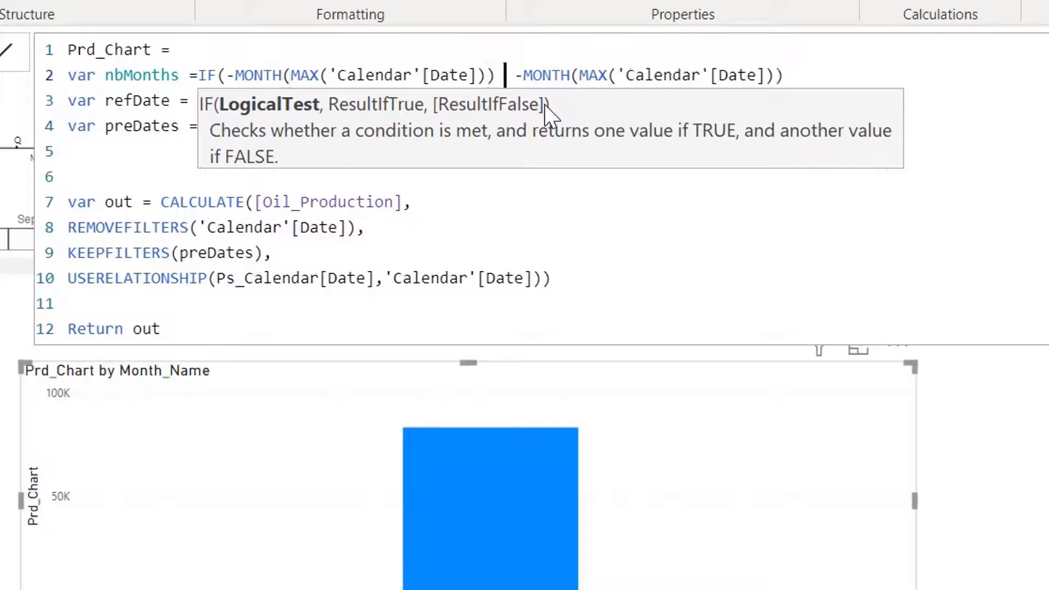
pyautogui.write('-1')
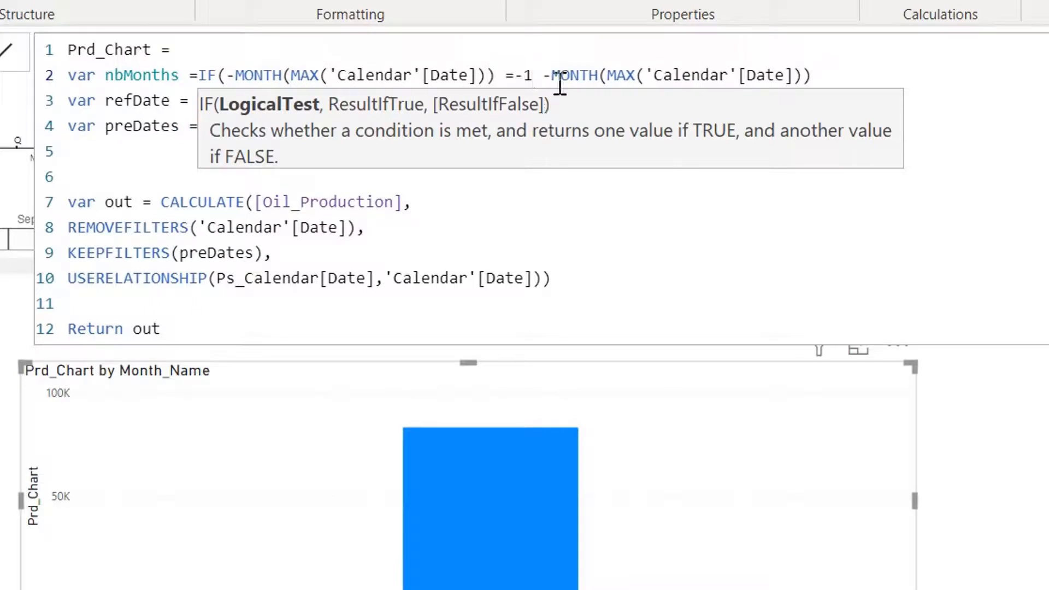
pyautogui.write(',')
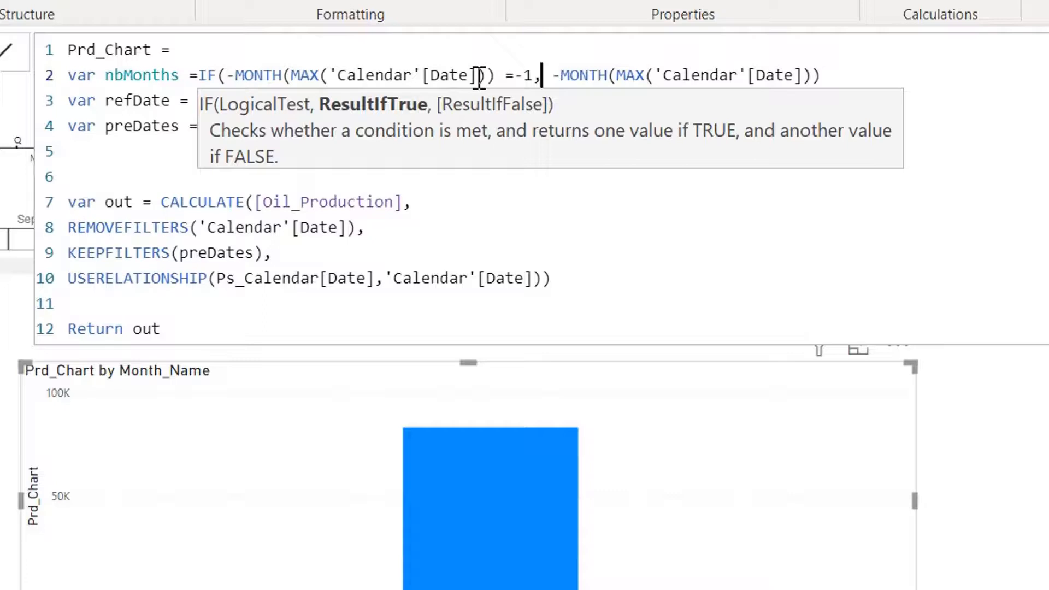
# - Make the IF return -13 when true and the existing -MONTH(MAX('Calendar'[Date])) expression when false, and close its parenthesis
pyautogui.write('-1')
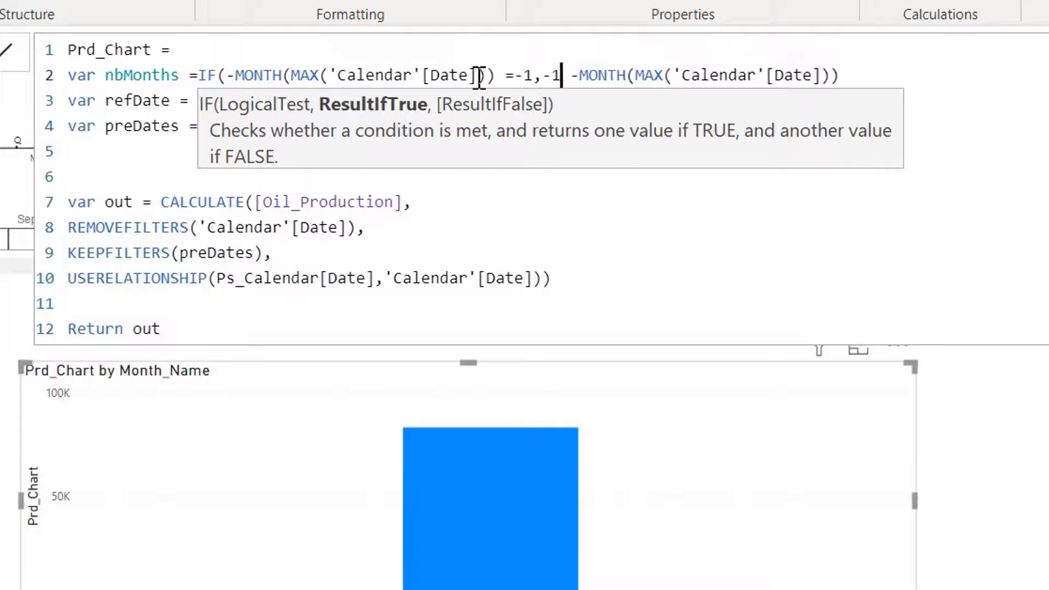
pyautogui.write('3')
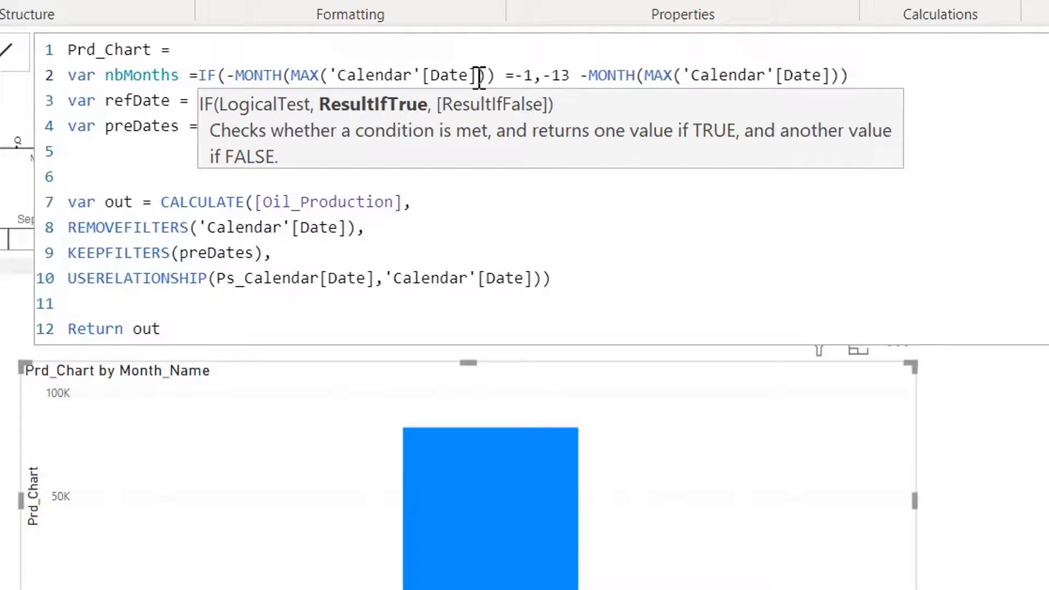
pyautogui.write(',')
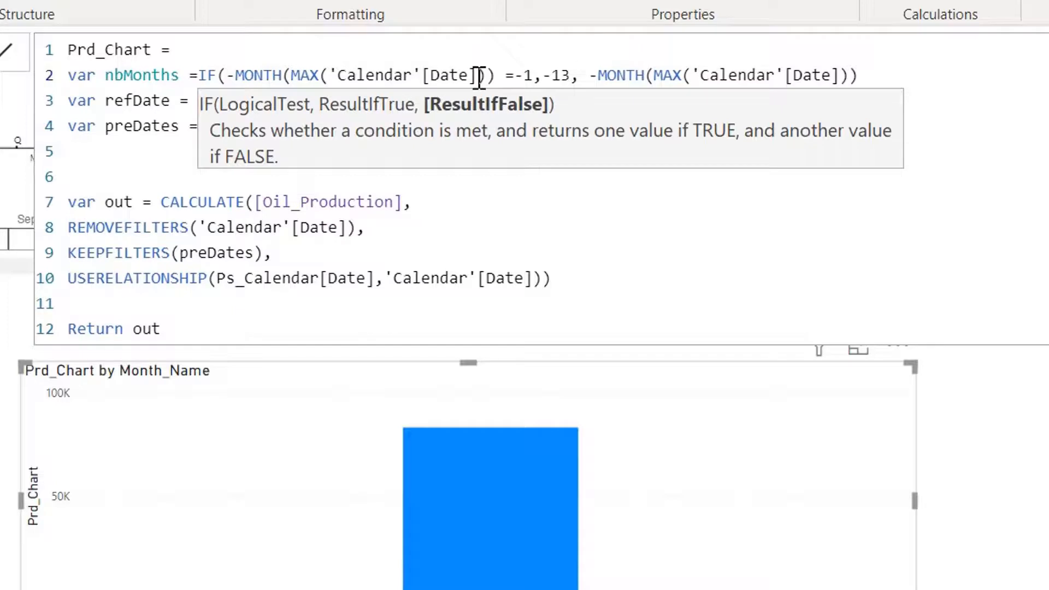
pyautogui.click(903, 67)
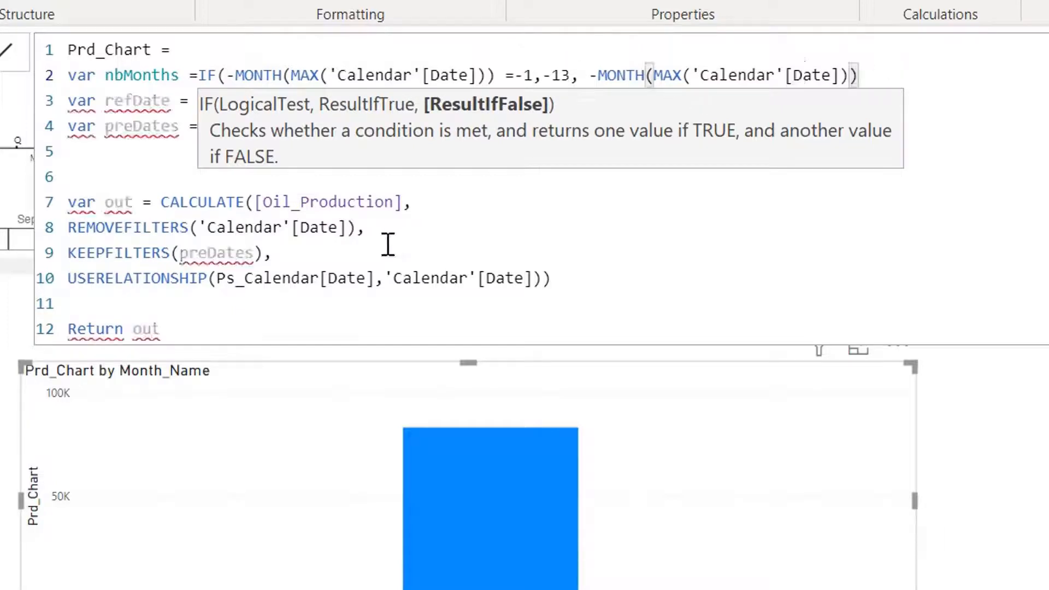
pyautogui.write(')')
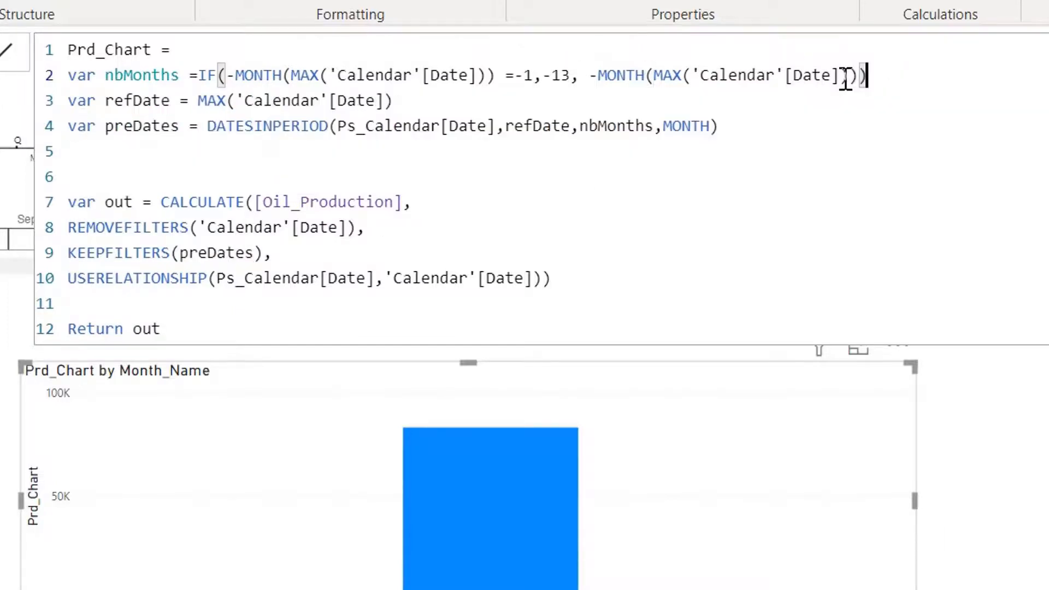
# - Review the IF's condition and its two results, and commit the edited Prd_Chart measure
pyautogui.click(836, 145)
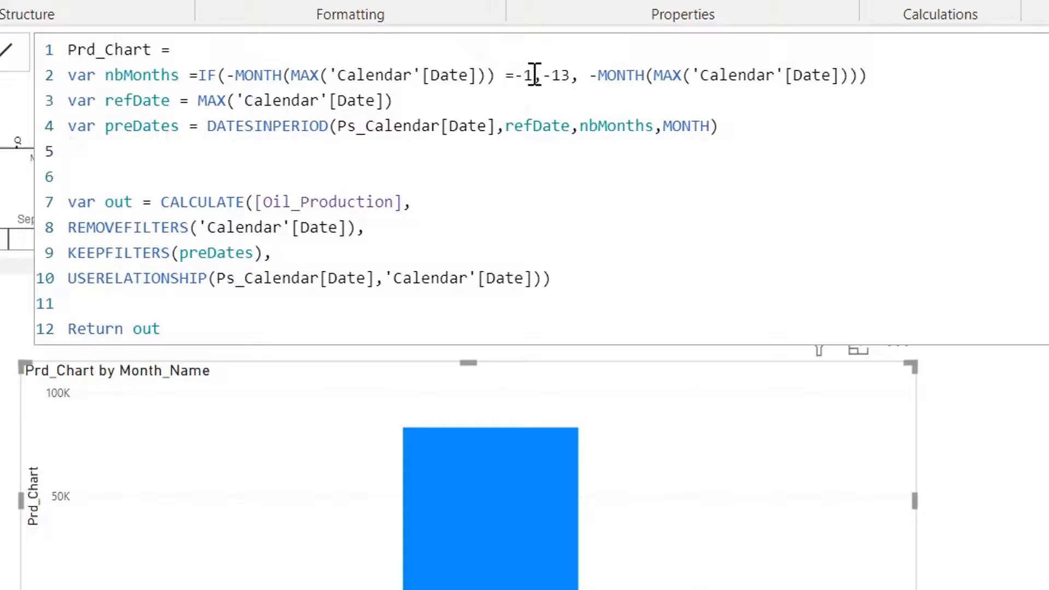
pyautogui.moveTo(533, 75); pyautogui.dragTo(230, 75)
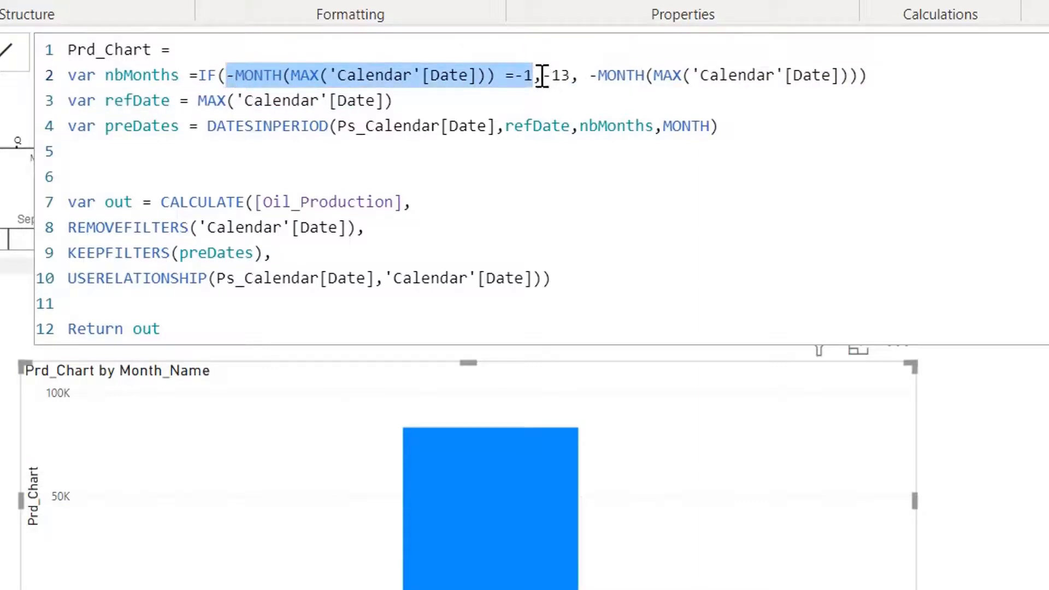
pyautogui.moveTo(542, 74); pyautogui.dragTo(572, 75)
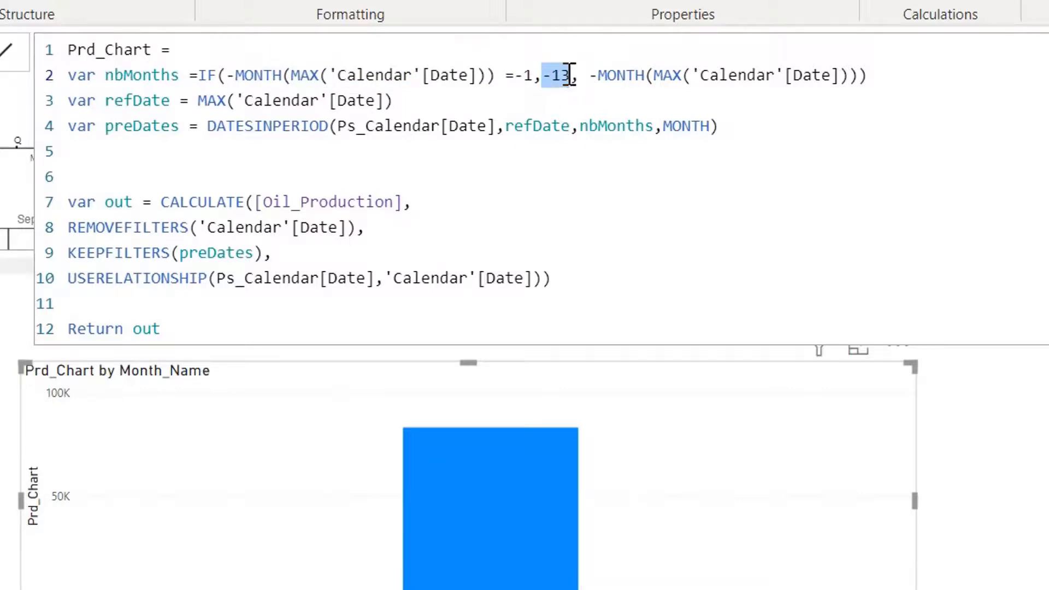
pyautogui.moveTo(591, 76); pyautogui.dragTo(851, 75)
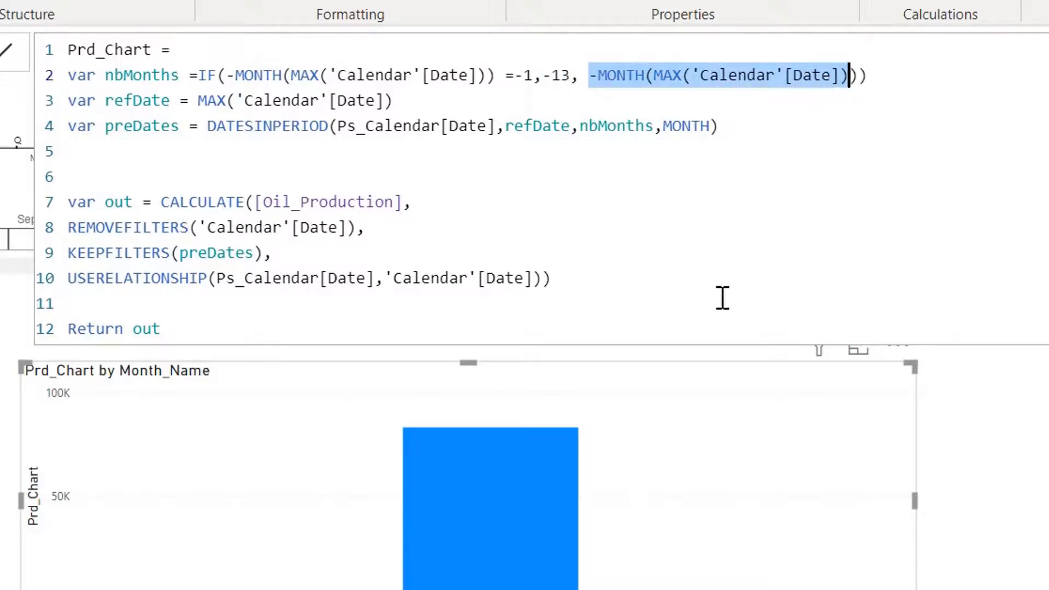
pyautogui.click(593, 329)
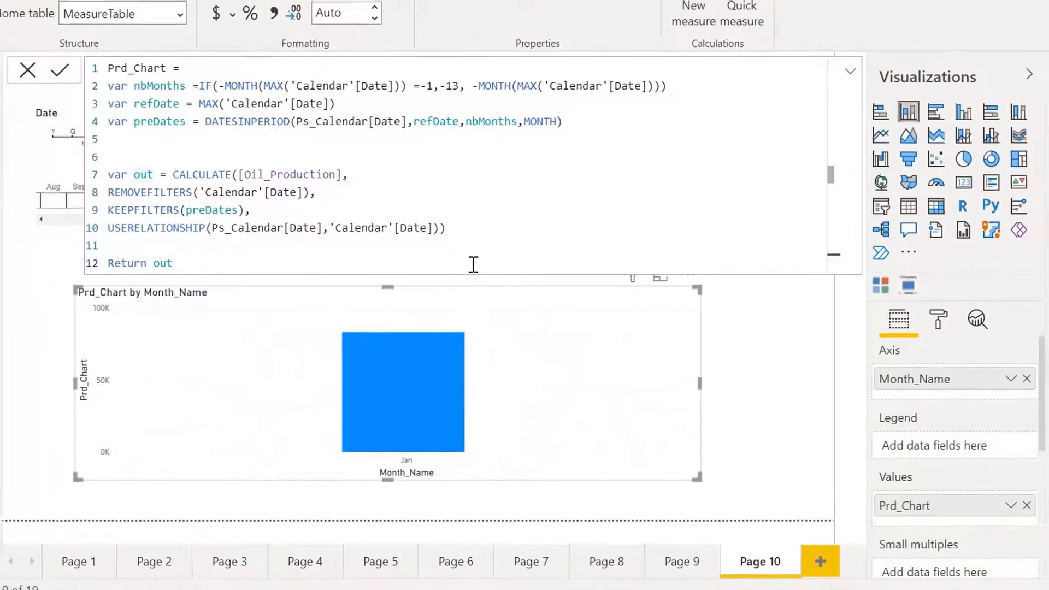
pyautogui.press('Return')
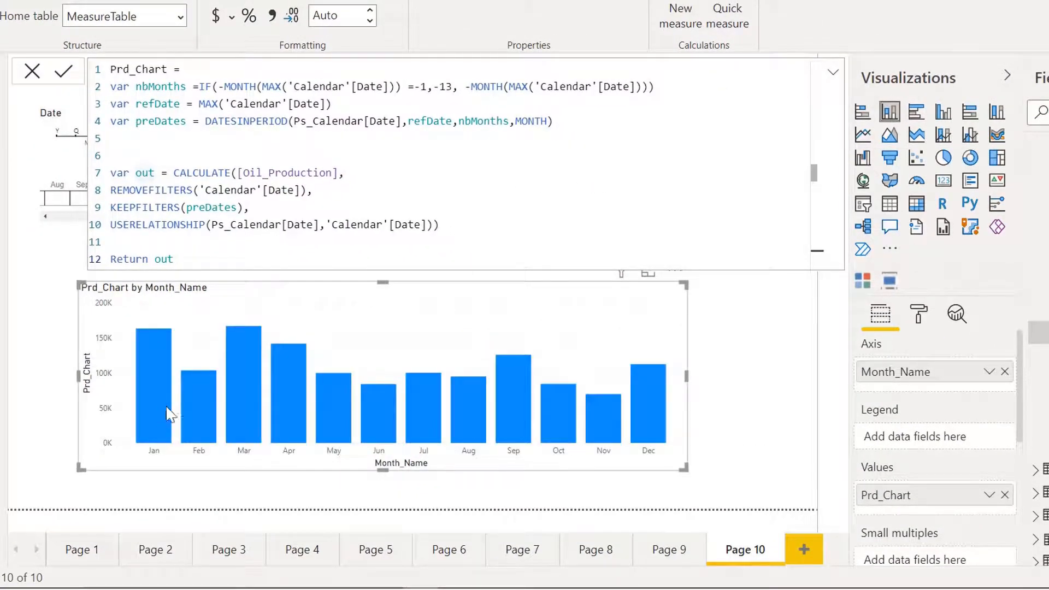
# - Deselect the chart and test it by selecting February and again January 2021 on the timeline slicer
pyautogui.click(714, 410)
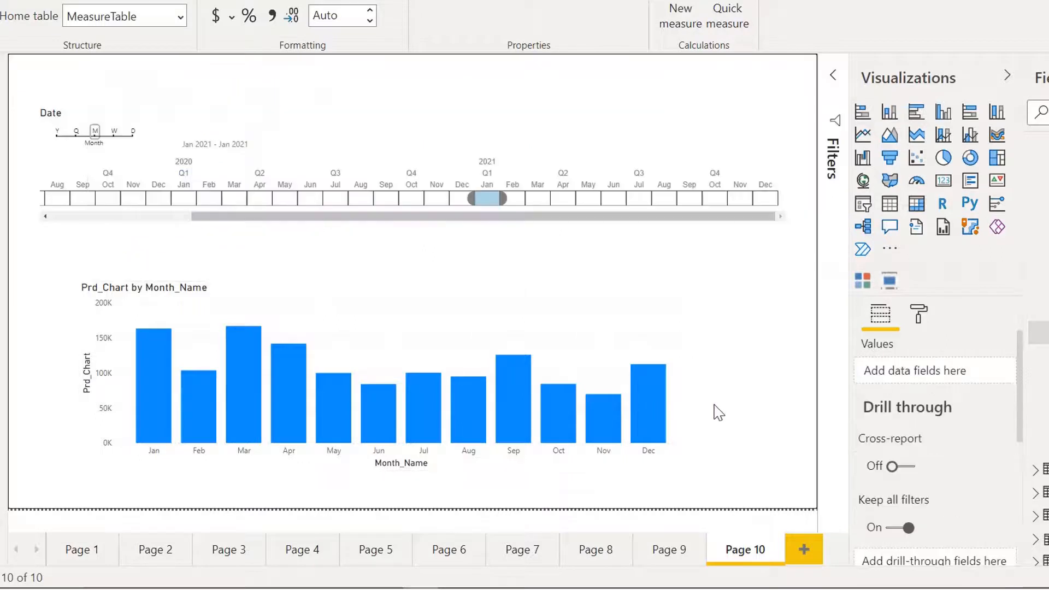
pyautogui.click(514, 205)
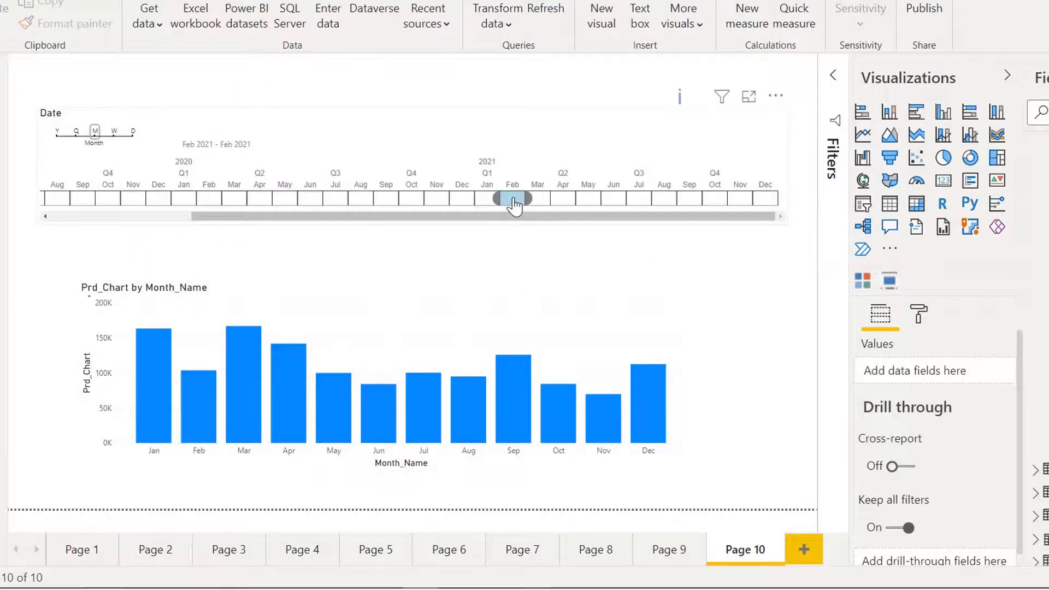
pyautogui.click(485, 201)
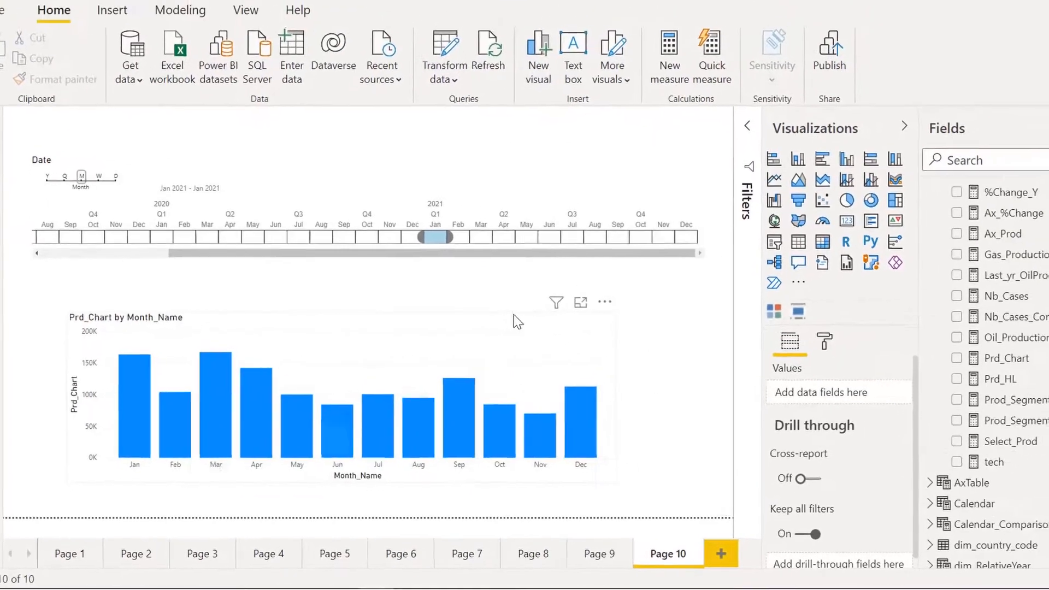
# - Replace Month_Name with Year_Month from the Ps_Calendar table on the column chart's axis
pyautogui.click(513, 316)
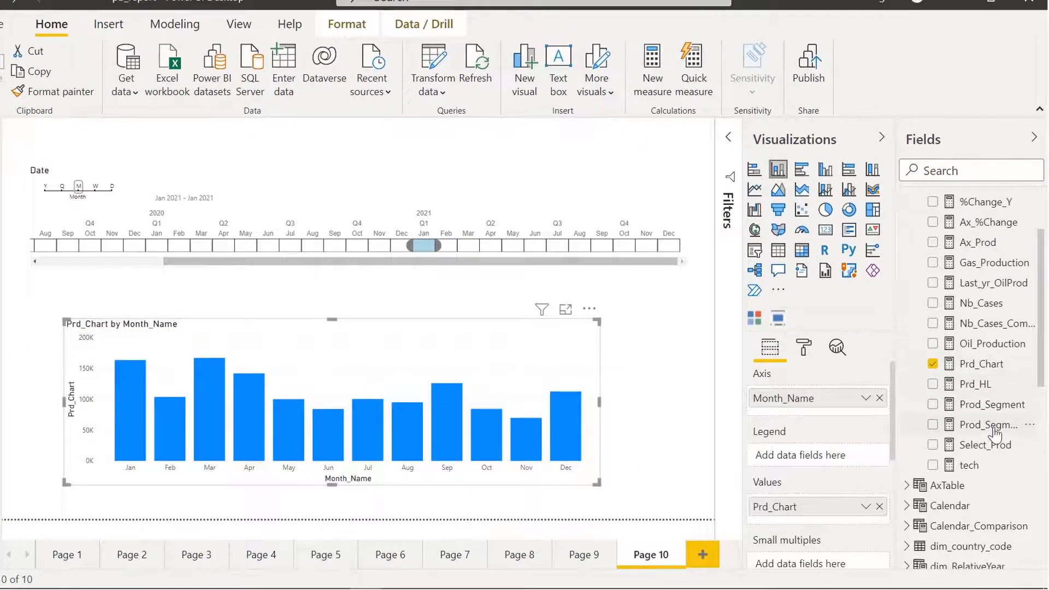
pyautogui.scroll(3, 993, 415)
pyautogui.click(912, 213)
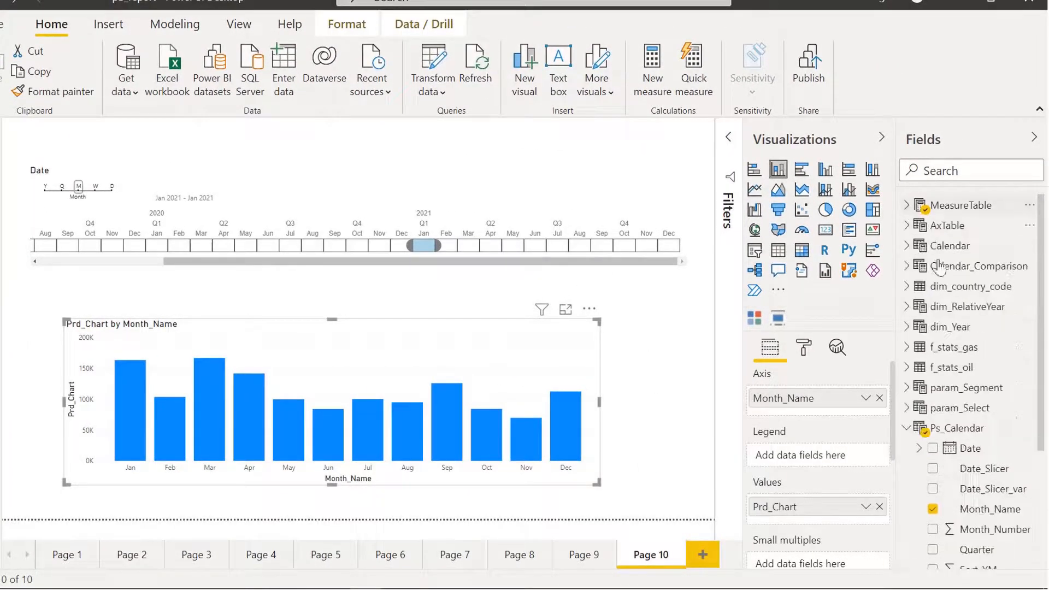
pyautogui.scroll(-3, 910, 345)
pyautogui.click(908, 346)
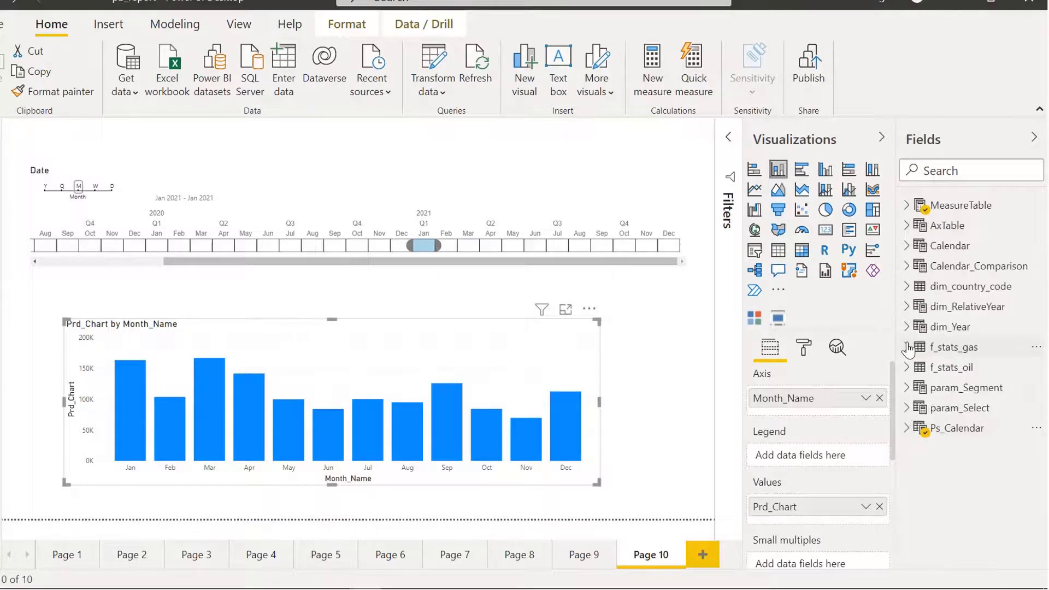
pyautogui.click(908, 430)
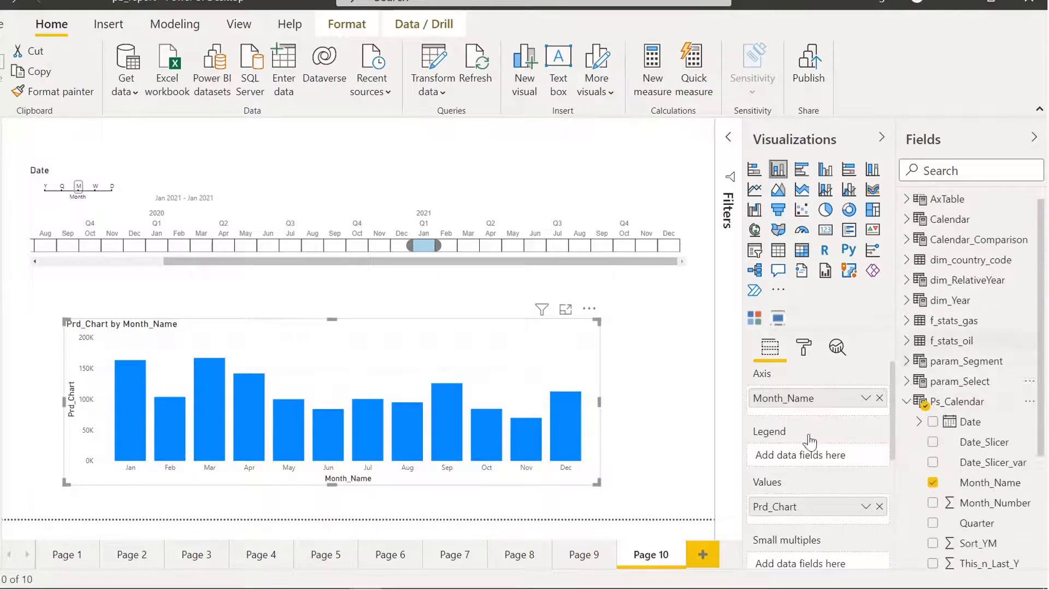
pyautogui.scroll(-2, 807, 438)
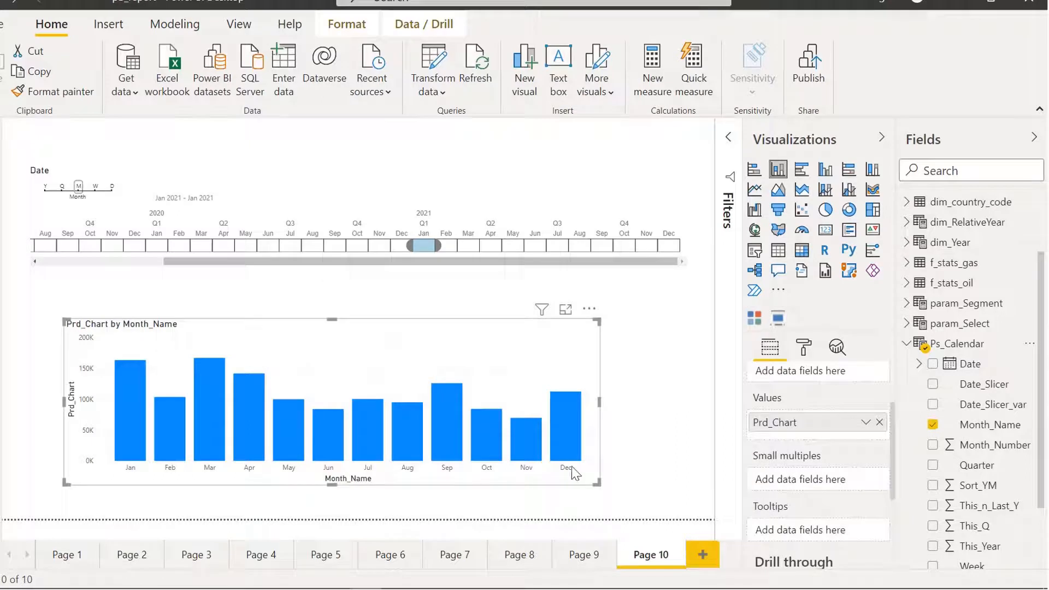
pyautogui.scroll(-2, 995, 480)
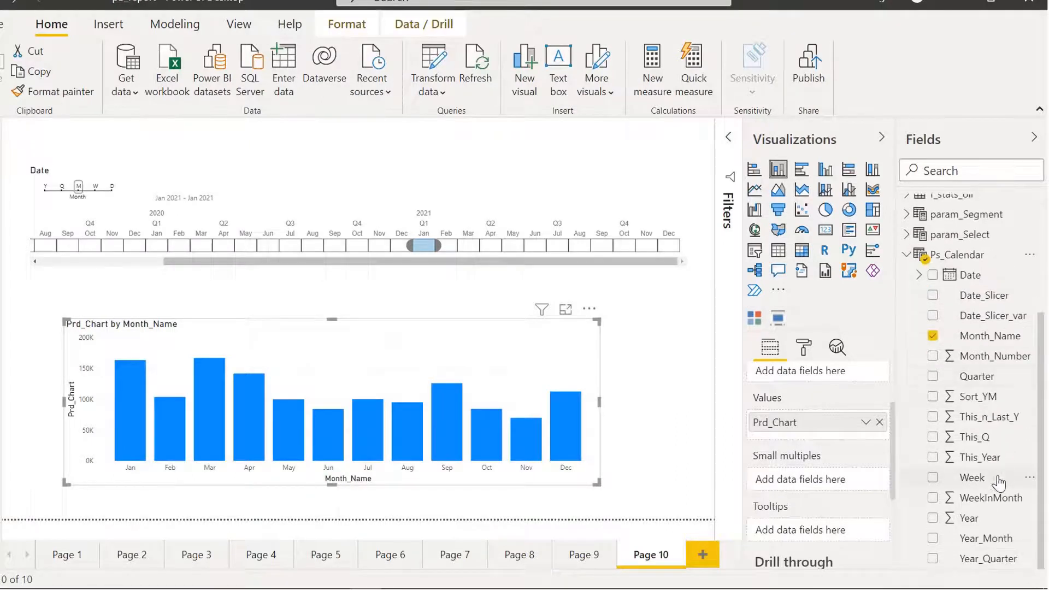
pyautogui.moveTo(985, 540); pyautogui.dragTo(803, 397)
pyautogui.scroll(2, 819, 422)
pyautogui.click(880, 399)
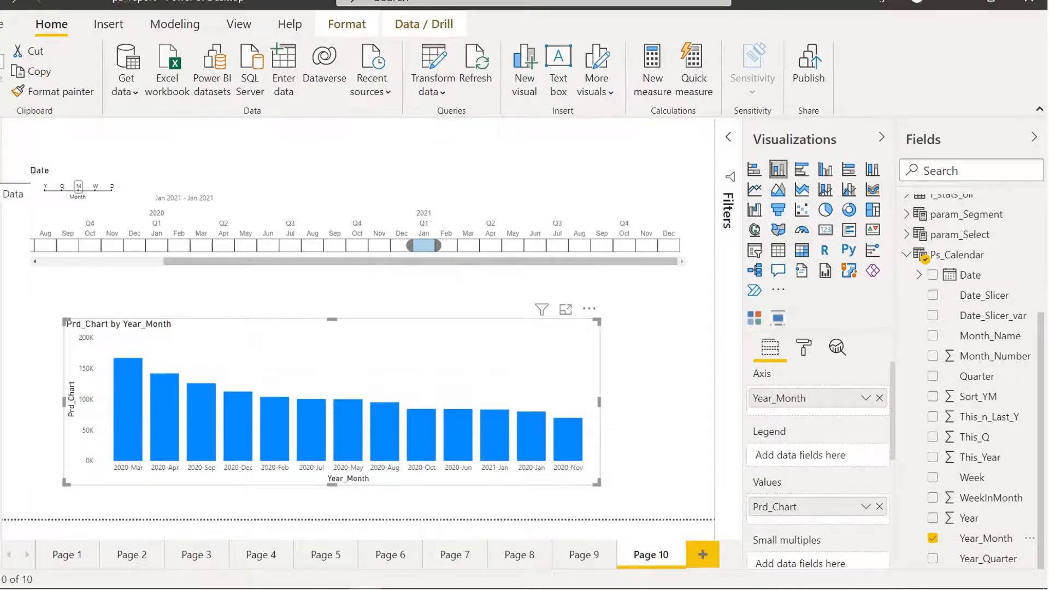
# - Sort the column chart by Year_Month
pyautogui.click(589, 309)
pyautogui.moveTo(661, 450)
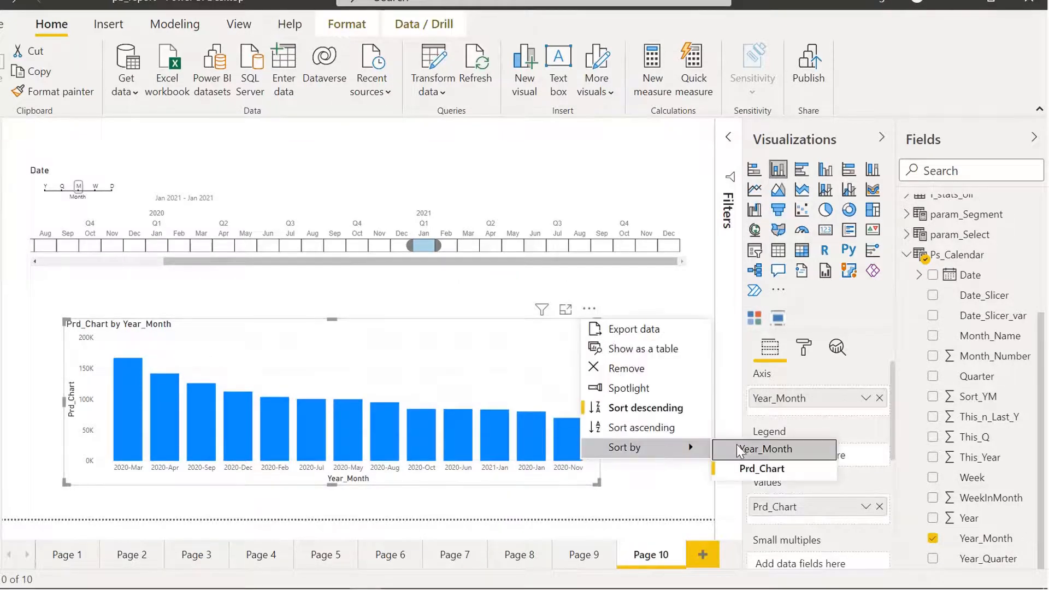
pyautogui.click(750, 447)
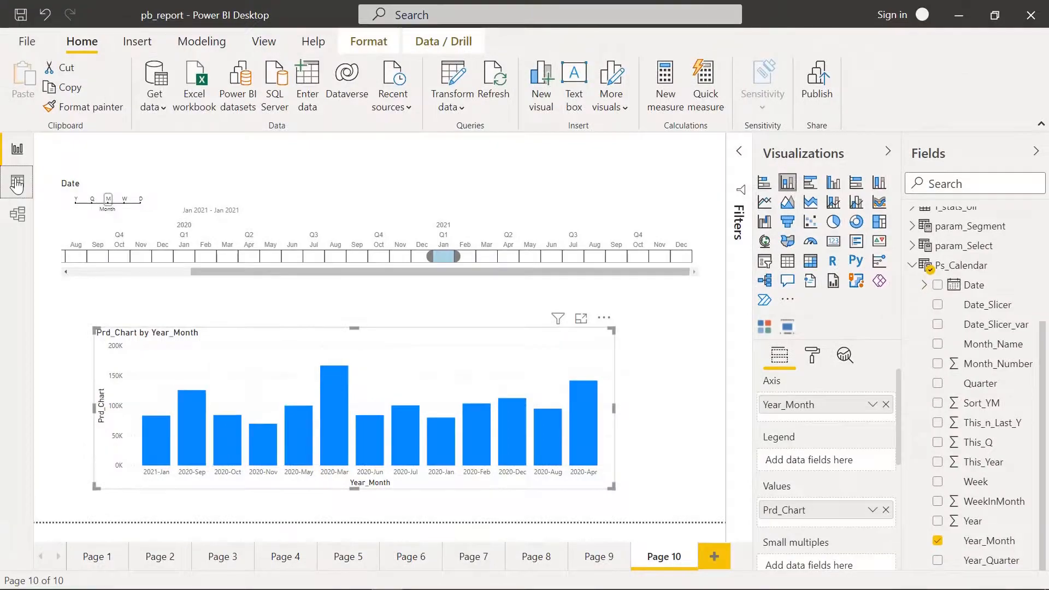
# - In the data view of the Ps_Calendar table, set the Year_Month column to sort by Sort_YM
pyautogui.click(17, 184)
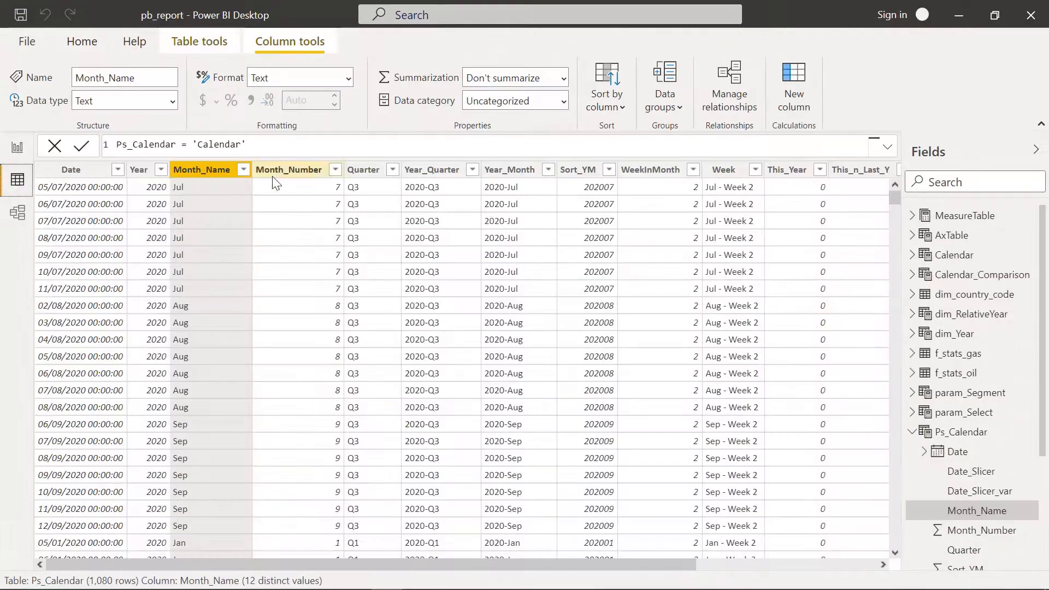
pyautogui.click(518, 175)
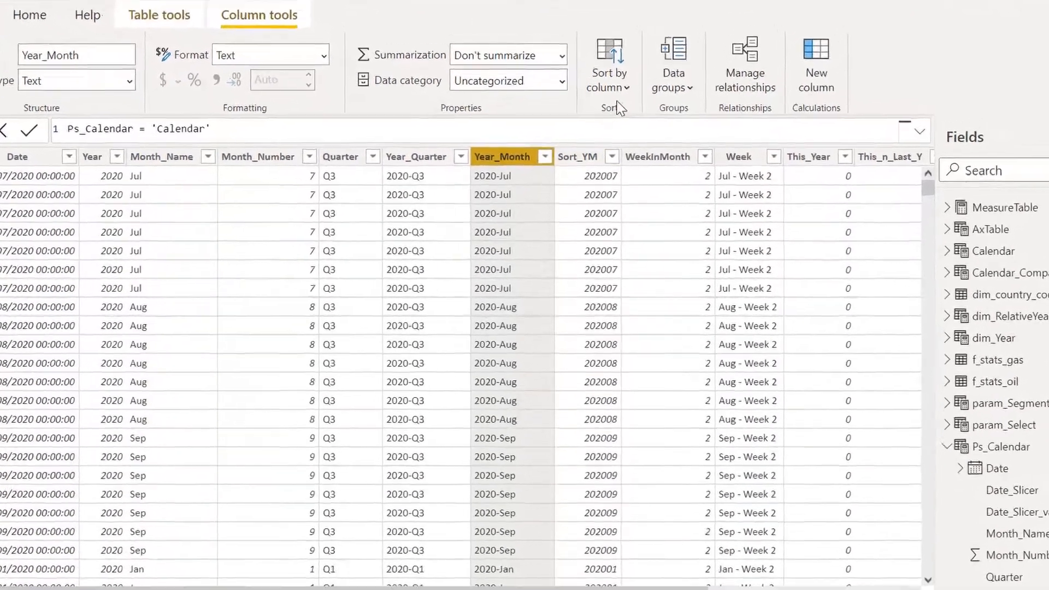
pyautogui.click(608, 79)
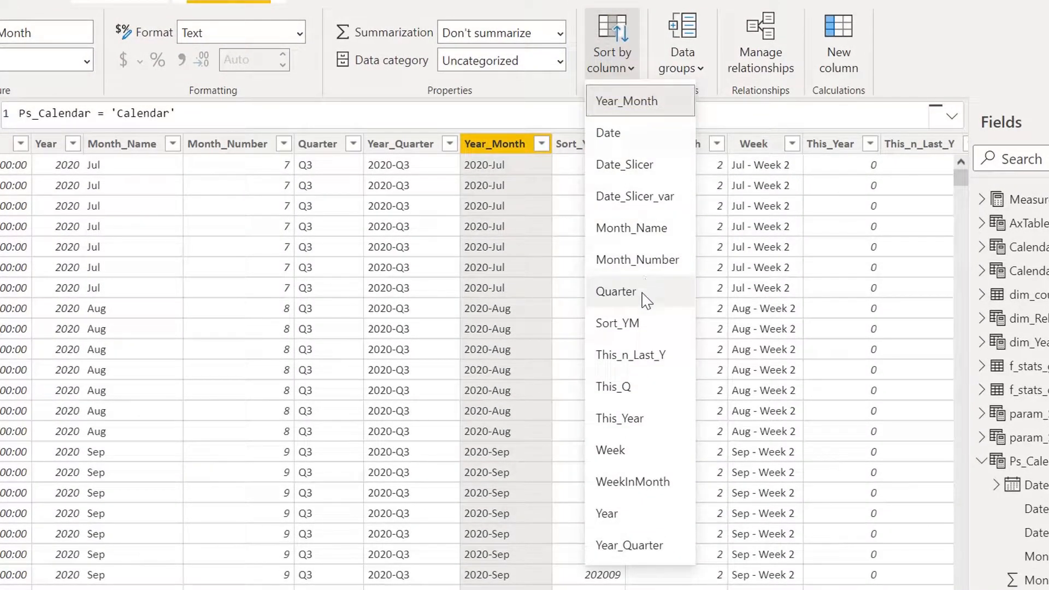
pyautogui.click(615, 324)
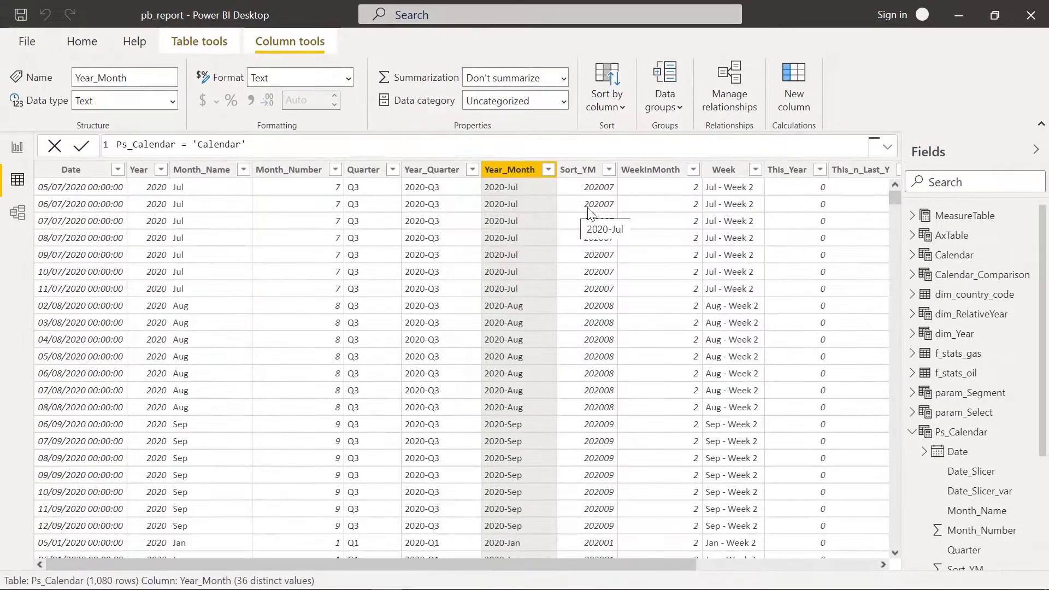
# - Back in the report view, sort the column chart in ascending order and select March 2021 on the timeline slicer
pyautogui.click(15, 148)
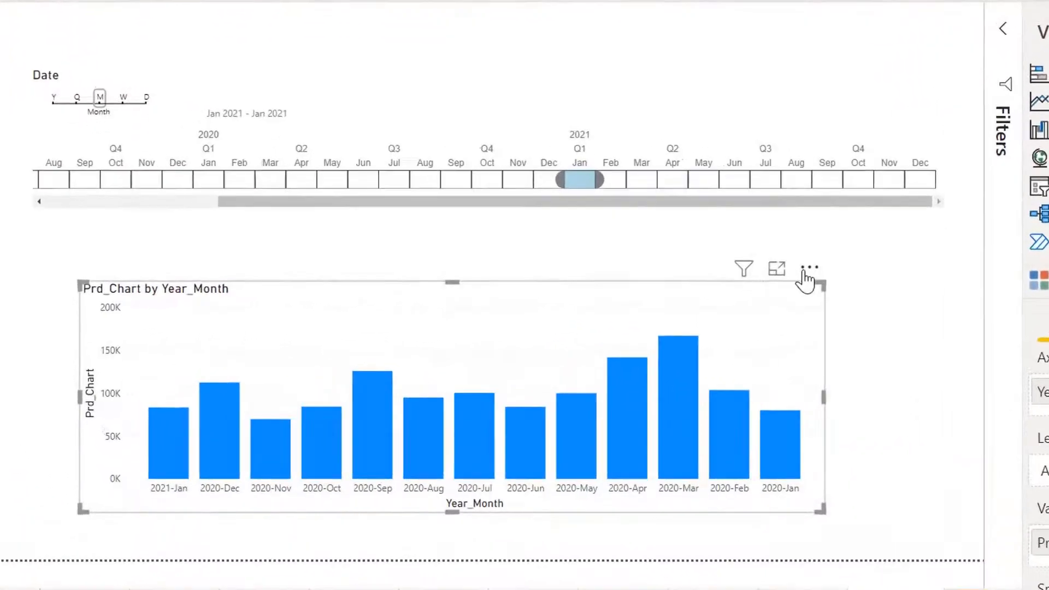
pyautogui.click(604, 318)
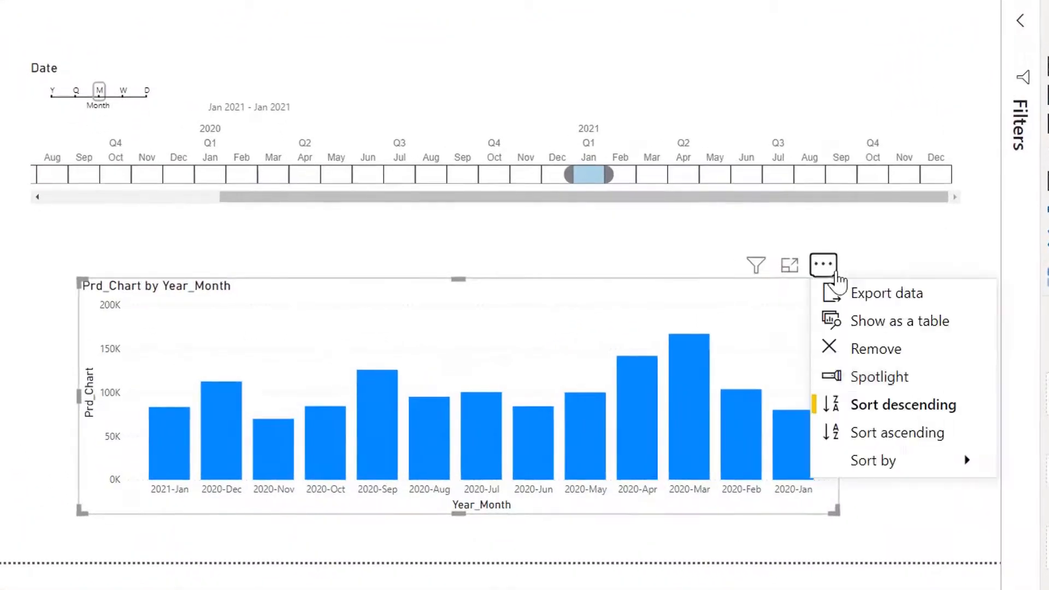
pyautogui.click(922, 438)
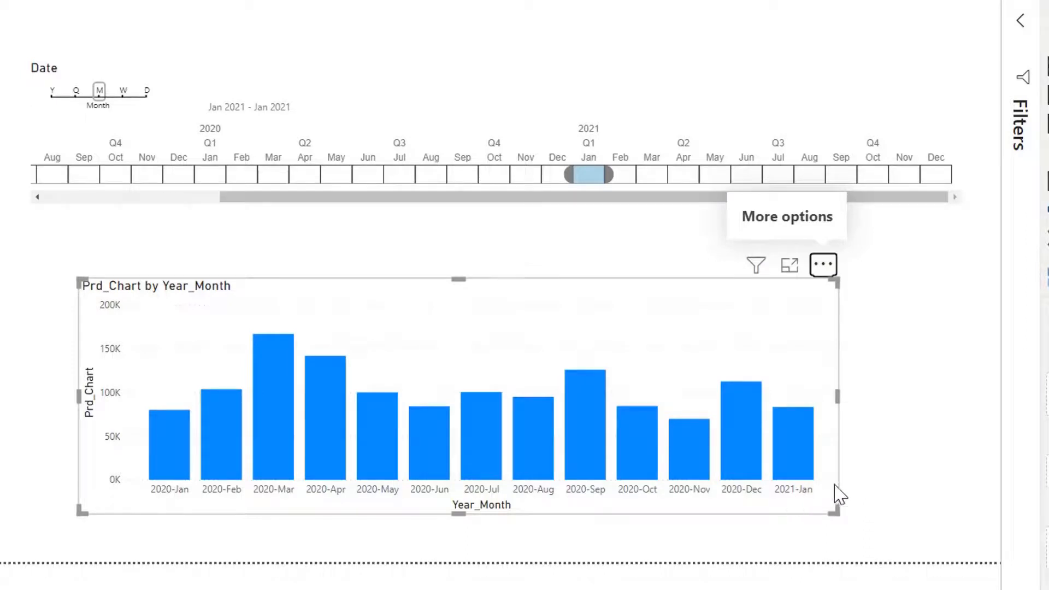
pyautogui.click(651, 175)
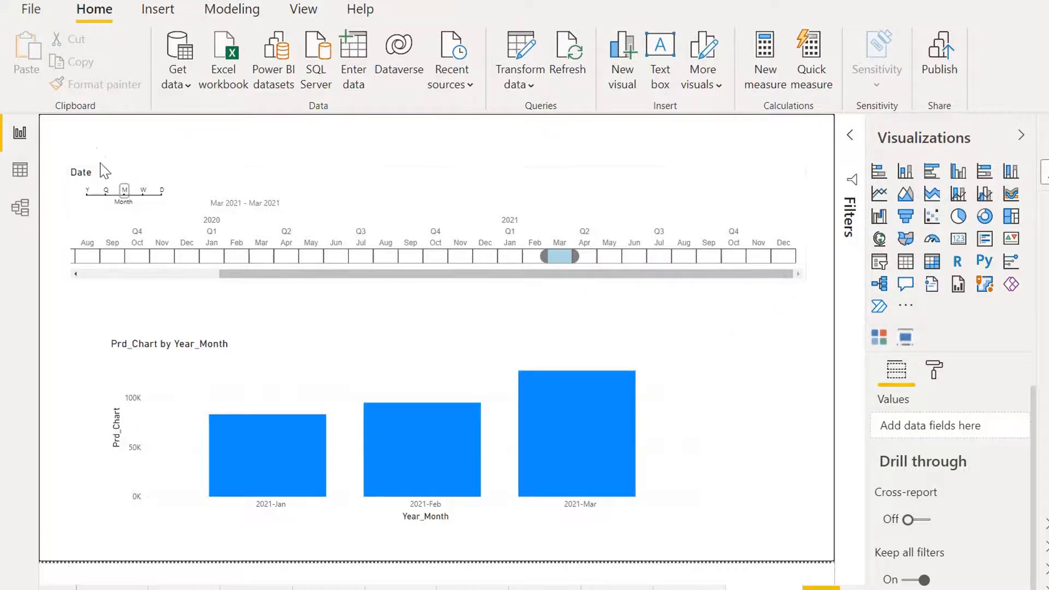
# - Turn off the timeline slicer's title and visual header, and make the slicer slightly wider and shorter
pyautogui.click(517, 277)
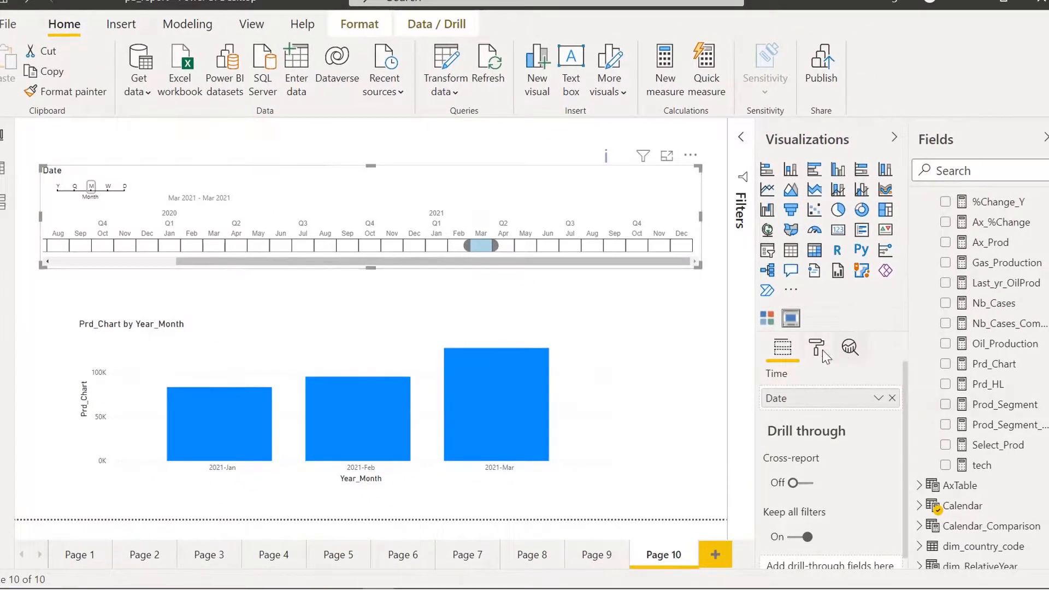
pyautogui.click(823, 353)
pyautogui.scroll(-5, 845, 514)
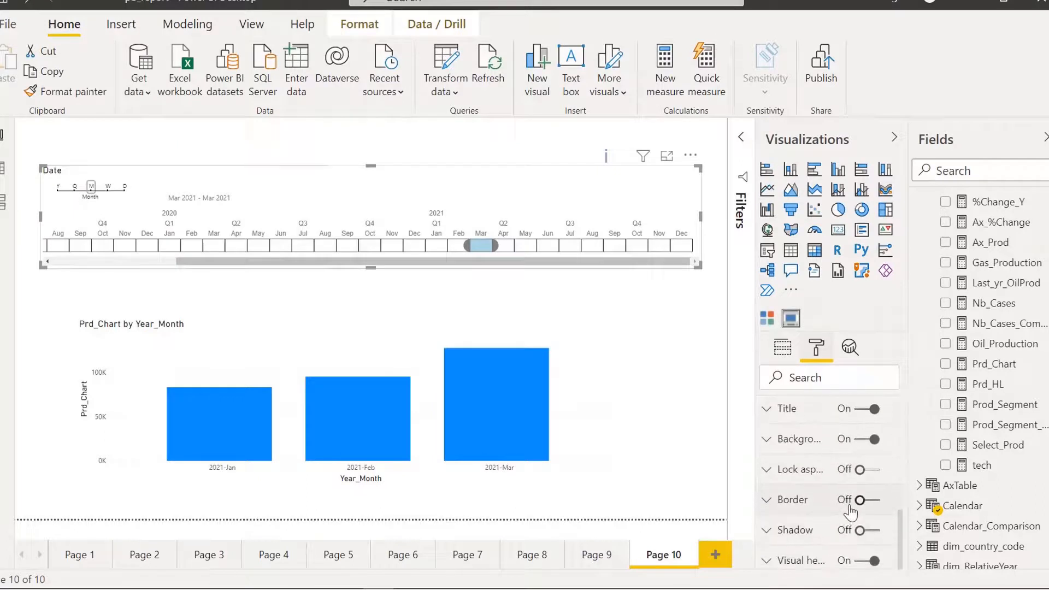
pyautogui.click(868, 409)
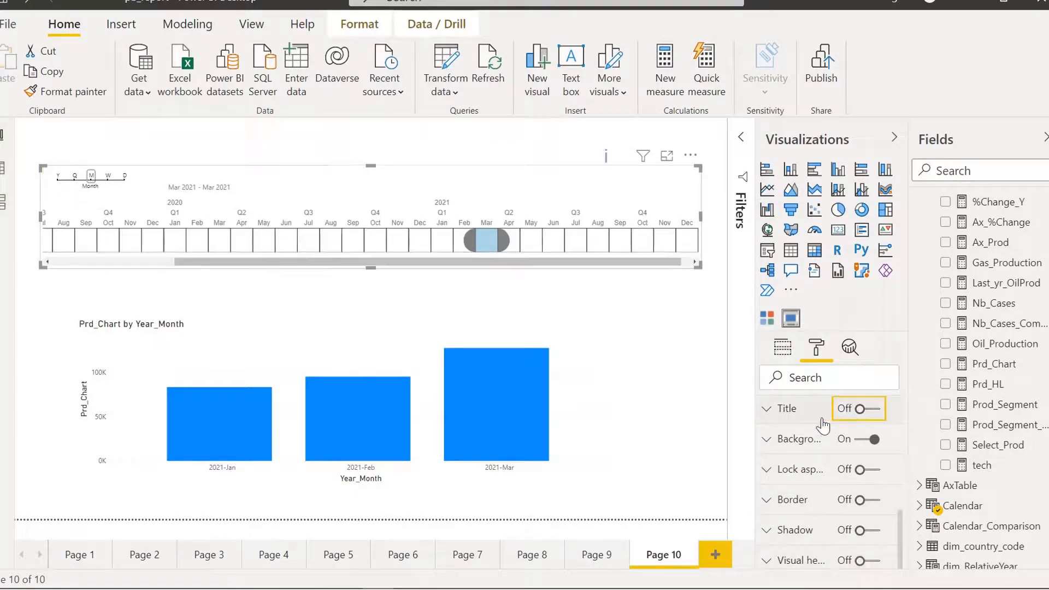
pyautogui.moveTo(701, 266); pyautogui.dragTo(715, 252)
# - Set the timeline slicer's selected cell color to grey
pyautogui.scroll(5, 781, 465)
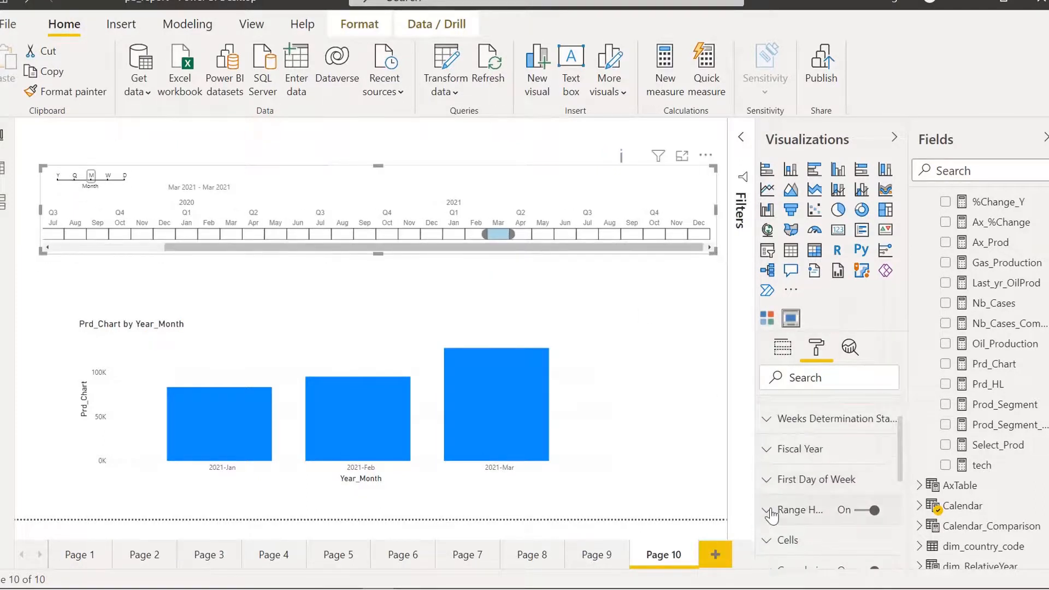
pyautogui.click(767, 541)
pyautogui.scroll(-4, 791, 474)
pyautogui.scroll(1, 792, 473)
pyautogui.click(805, 423)
pyautogui.click(797, 240)
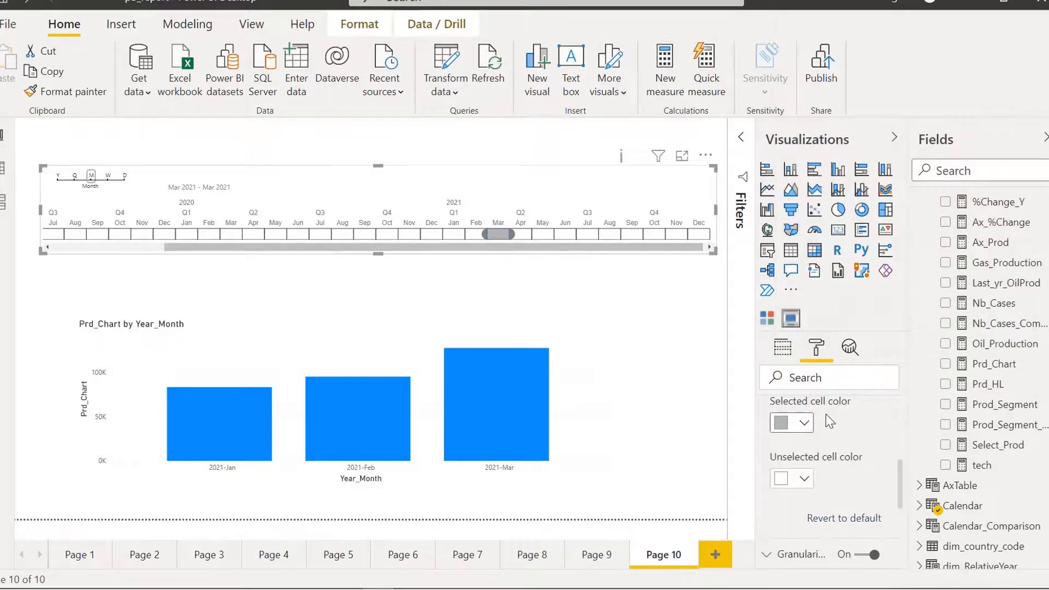
# - Hide the week and day levels in the timeline slicer's granularity settings, keeping year, quarter and month
pyautogui.scroll(3, 830, 448)
pyautogui.click(795, 537)
pyautogui.click(795, 487)
pyautogui.scroll(-7, 802, 508)
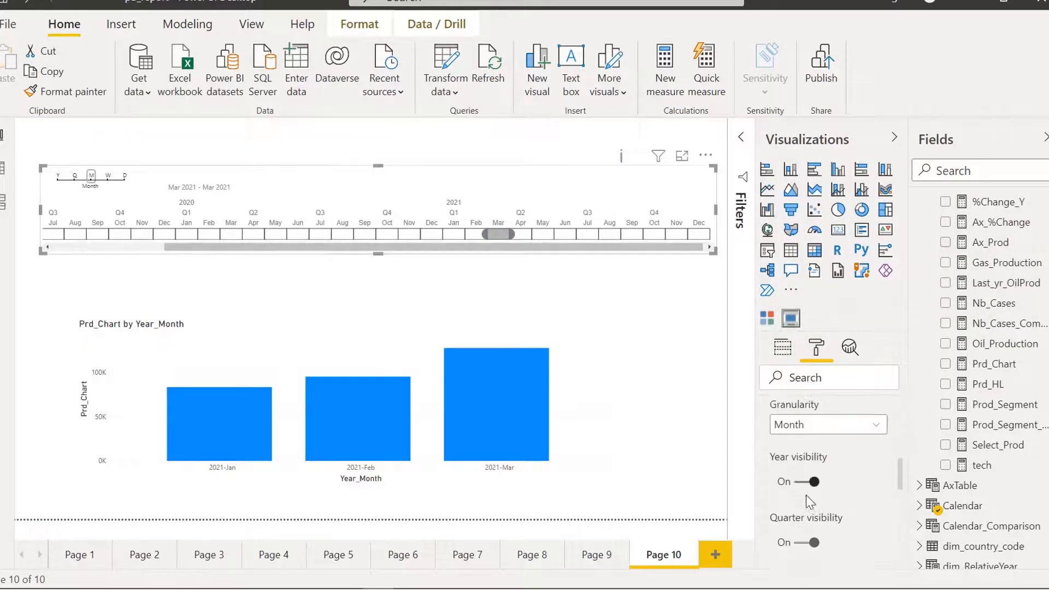
pyautogui.scroll(6, 801, 487)
pyautogui.scroll(1, 846, 461)
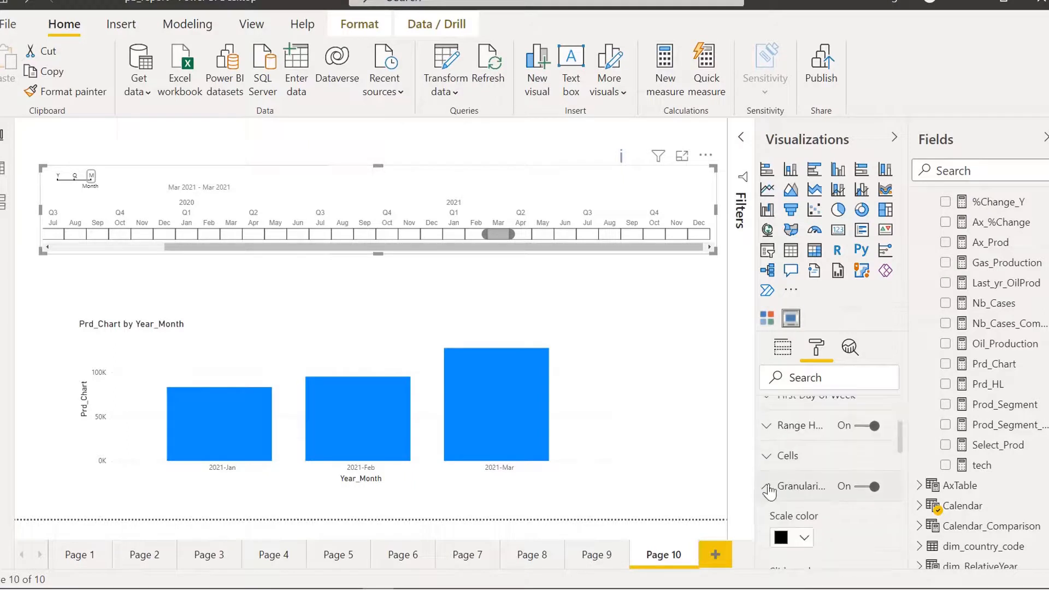
pyautogui.click(769, 488)
# - Move the timeline slicer closer to the upper edge of the report page and deselect it
pyautogui.click(789, 516)
pyautogui.scroll(-4, 796, 488)
pyautogui.scroll(2, 798, 489)
pyautogui.click(817, 518)
pyautogui.moveTo(713, 251); pyautogui.dragTo(705, 249)
pyautogui.click(657, 256)
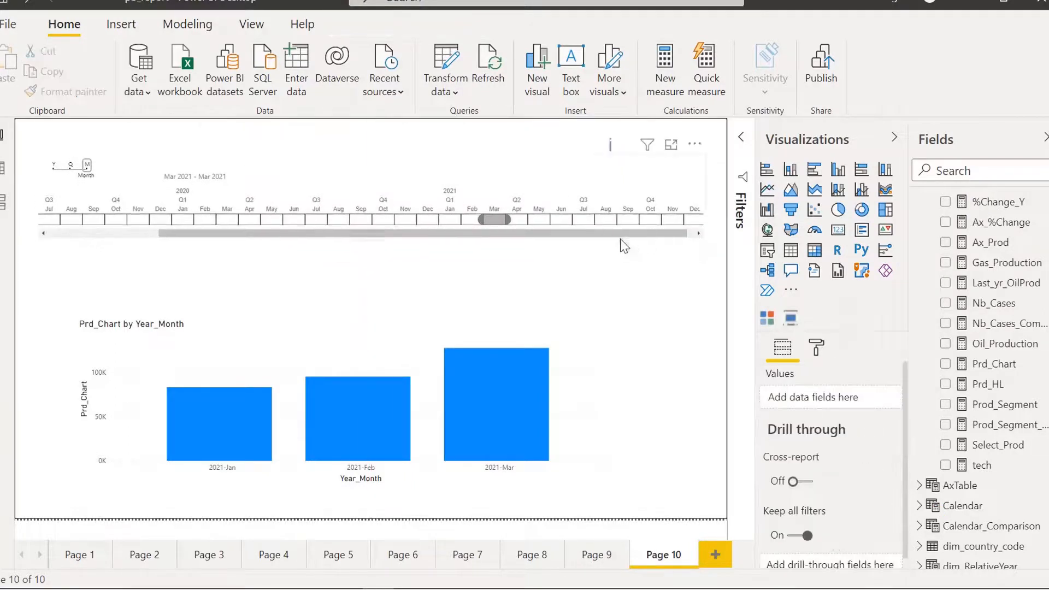
# - Select August 2021 on the timeline slicer and move the column chart up closer to the slicer
pyautogui.click(574, 219)
pyautogui.click(586, 215)
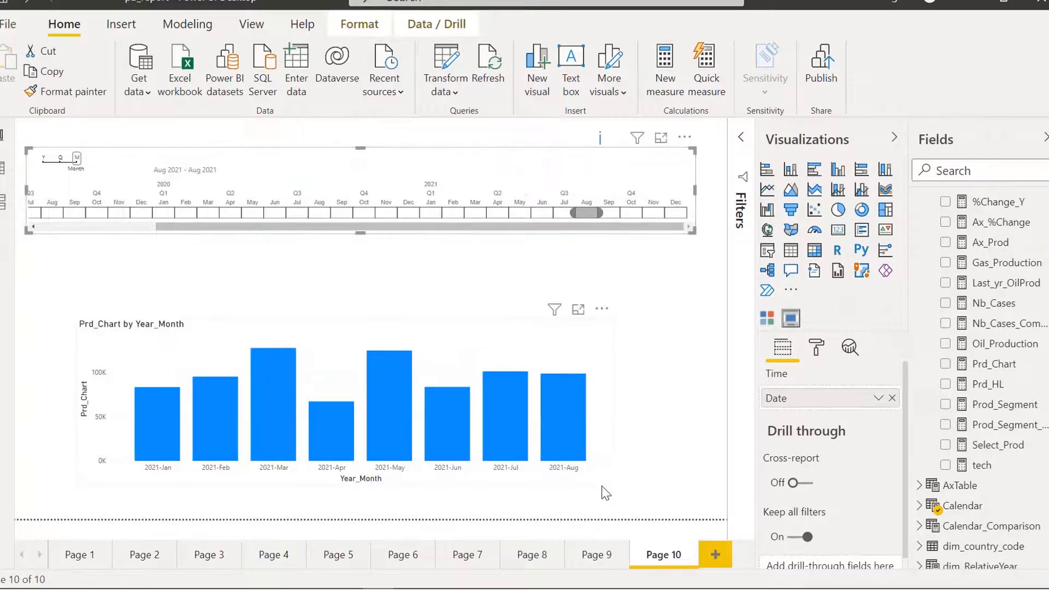
pyautogui.moveTo(585, 480); pyautogui.dragTo(611, 436)
# - Turn off the X axis title of the column chart
pyautogui.click(818, 351)
pyautogui.click(795, 414)
pyautogui.scroll(-5, 826, 498)
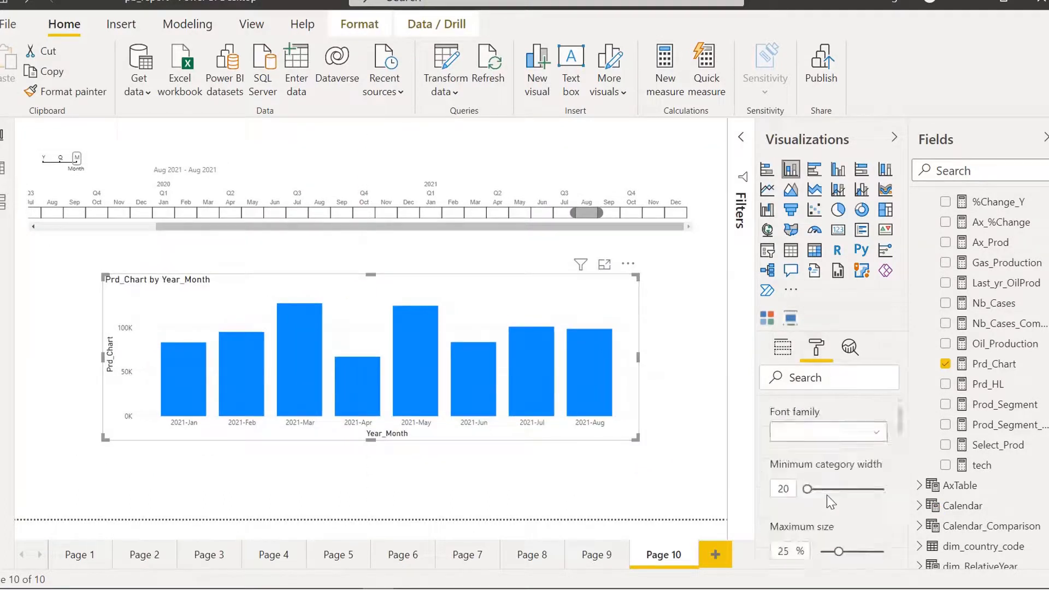
pyautogui.click(810, 486)
pyautogui.scroll(3, 809, 464)
pyautogui.scroll(3, 808, 444)
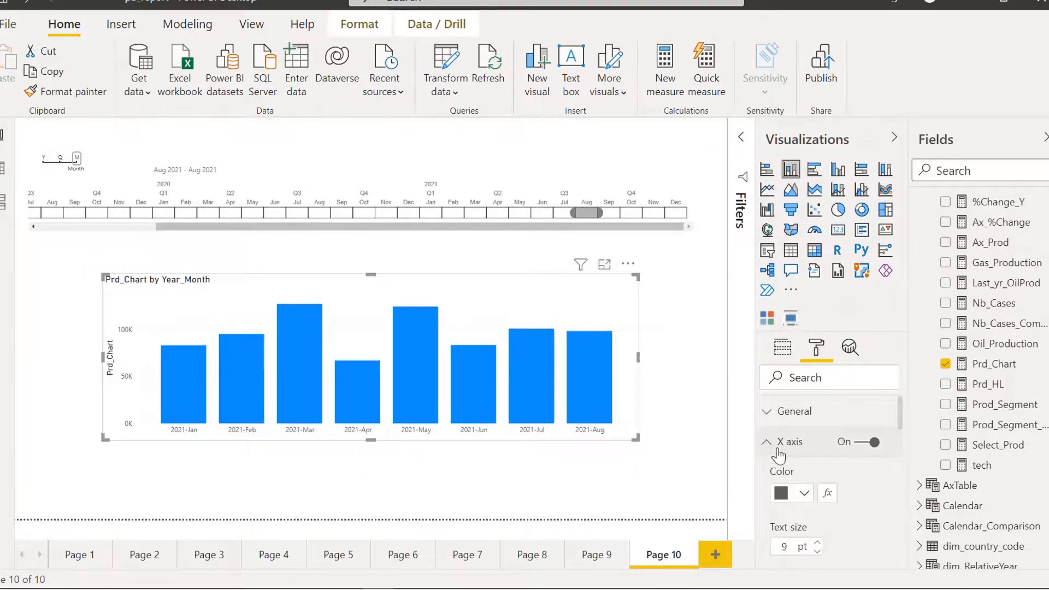
pyautogui.click(777, 445)
# - Turn off the Y axis title of the column chart
pyautogui.click(785, 471)
pyautogui.scroll(-8, 809, 486)
pyautogui.click(811, 485)
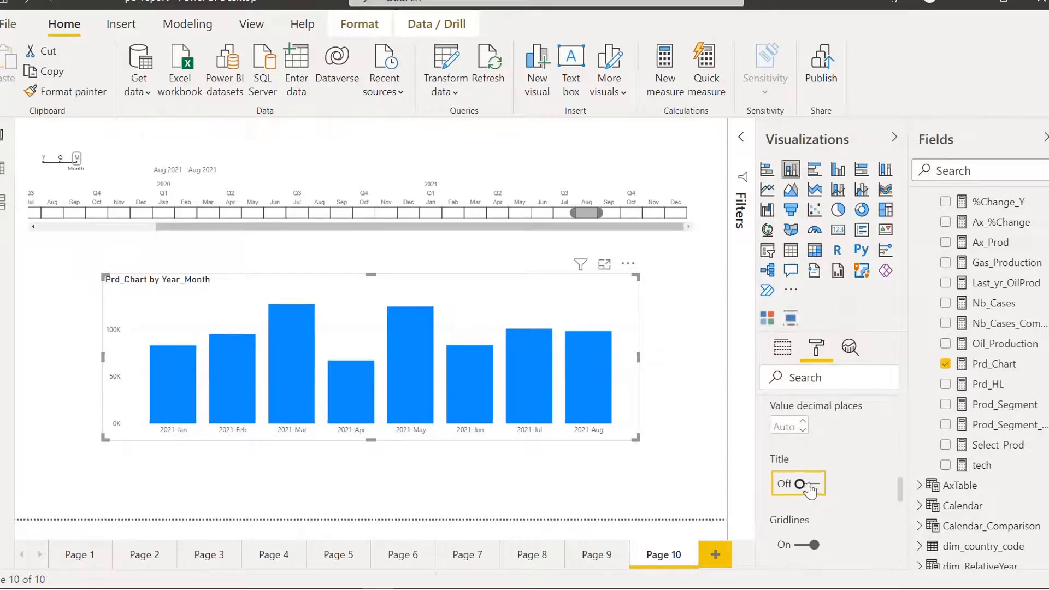
pyautogui.scroll(5, 836, 454)
pyautogui.click(818, 457)
# - Turn on data labels for the column chart and color them red
pyautogui.scroll(-3, 820, 464)
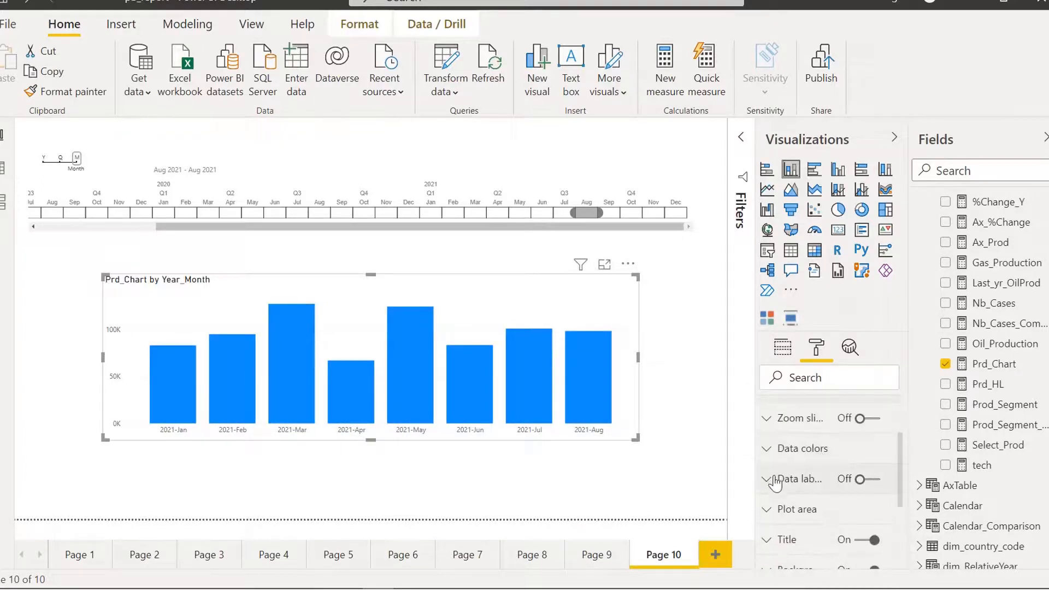
pyautogui.click(869, 479)
pyautogui.click(791, 530)
pyautogui.click(1012, 257)
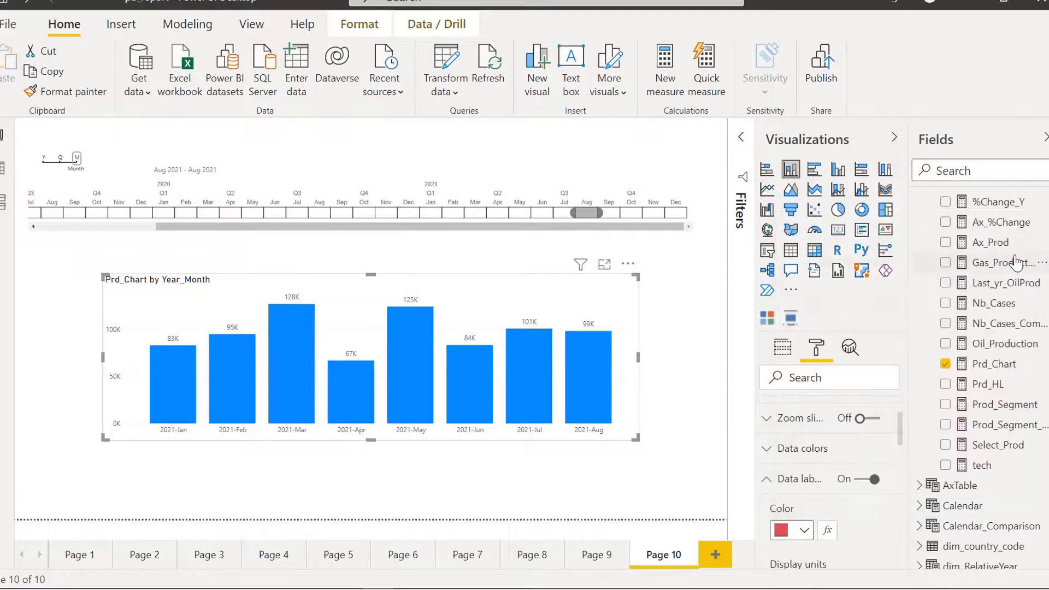
# - Set the data labels' font family to Segoe UI Bold
pyautogui.scroll(-5, 830, 470)
pyautogui.click(836, 487)
pyautogui.scroll(-3, 838, 467)
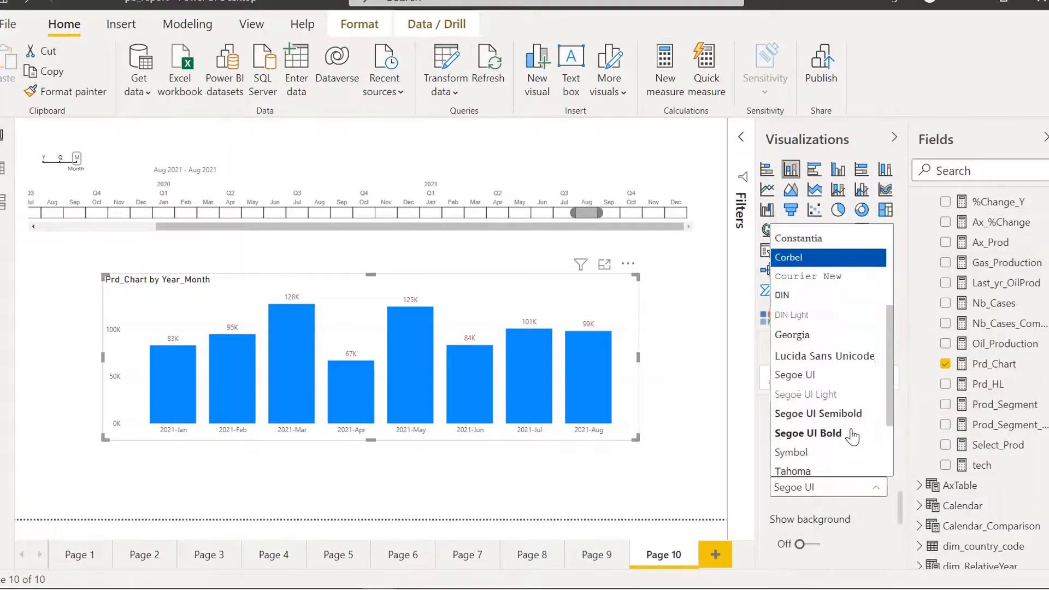
pyautogui.click(852, 435)
pyautogui.scroll(3, 856, 475)
pyautogui.scroll(2, 856, 475)
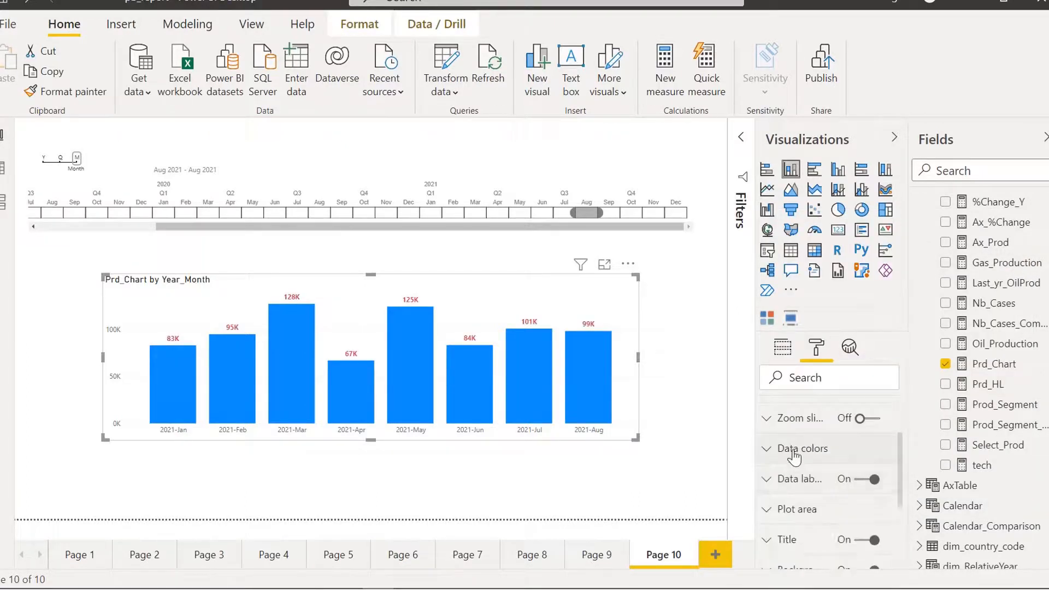
# - Change the chart's column color to purple and narrow the chart from its left side
pyautogui.click(819, 448)
pyautogui.click(792, 499)
pyautogui.click(923, 325)
pyautogui.moveTo(104, 439); pyautogui.dragTo(168, 446)
# - Set the chart's title text to Production Study in the Segoe UI Bold font
pyautogui.scroll(-3, 810, 484)
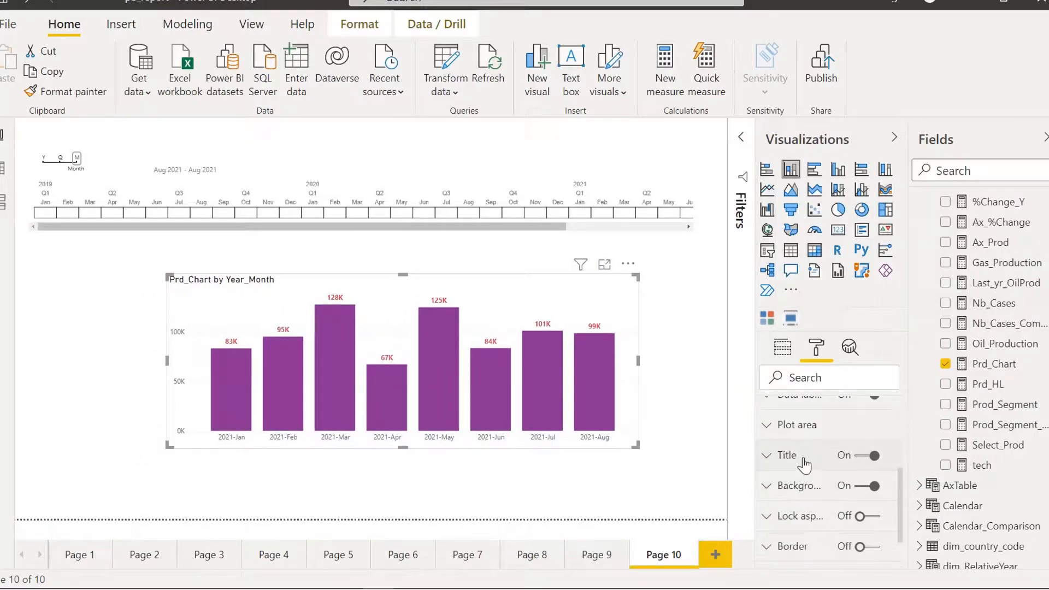
pyautogui.click(803, 393)
pyautogui.tripleClick(816, 504)
pyautogui.write('Production Study')
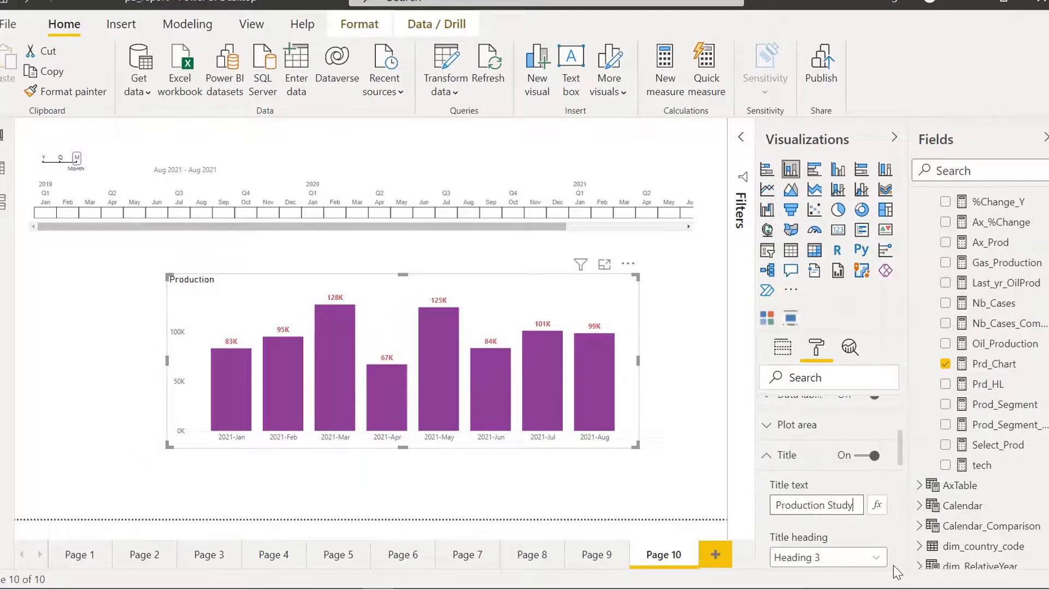
pyautogui.scroll(-5, 801, 506)
pyautogui.click(828, 469)
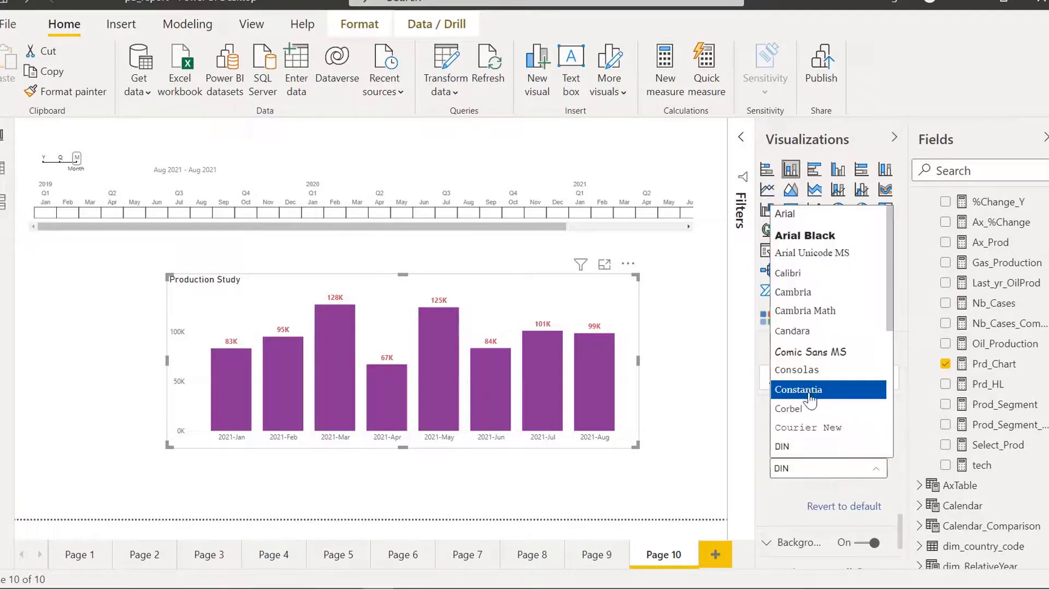
pyautogui.scroll(-3, 832, 334)
pyautogui.click(832, 331)
# - Reduce the chart title's text size slightly and color the title dark purple
pyautogui.scroll(5, 855, 508)
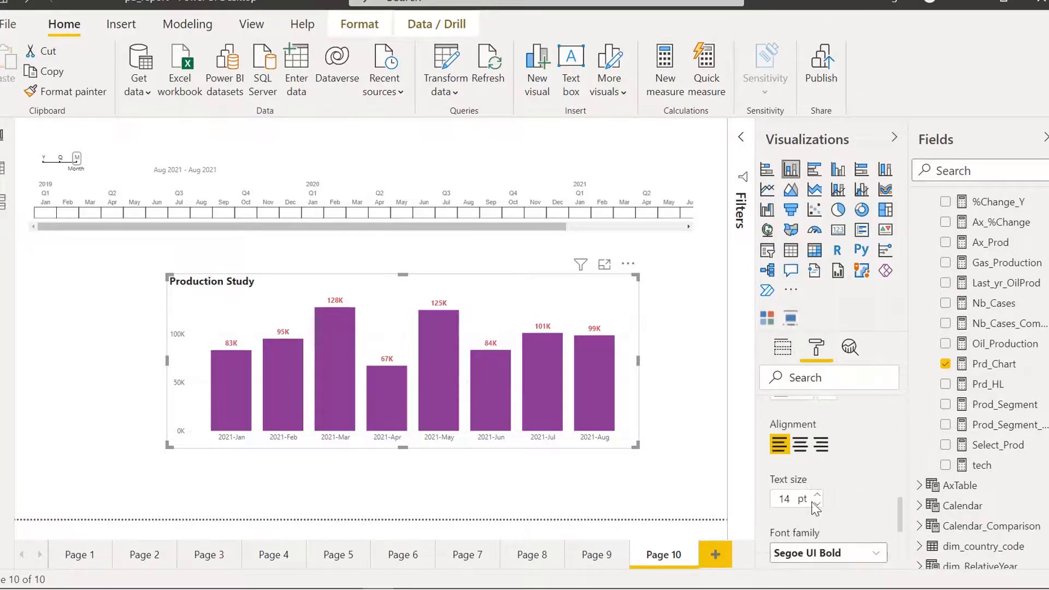
pyautogui.scroll(-1, 855, 508)
pyautogui.click(808, 500)
pyautogui.click(916, 342)
pyautogui.scroll(3, 867, 474)
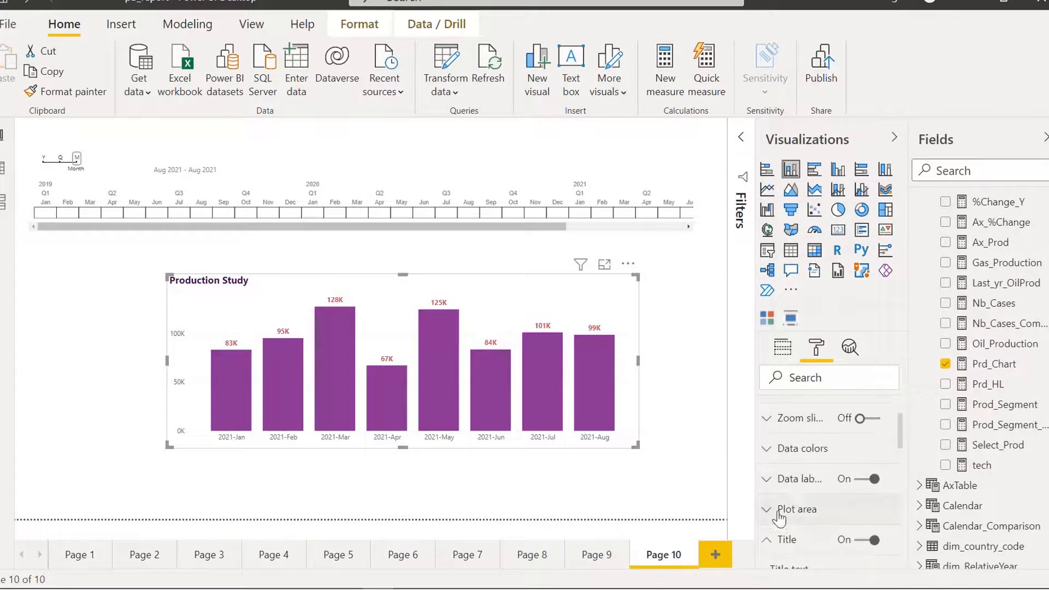
pyautogui.click(780, 531)
# - Turn off the column chart's Y axis
pyautogui.scroll(1, 801, 452)
pyautogui.scroll(1, 801, 449)
pyautogui.click(869, 472)
# - Color the chart's X axis labels near-black and increase their text size slightly
pyautogui.click(774, 442)
pyautogui.scroll(-1, 804, 480)
pyautogui.scroll(1, 814, 470)
pyautogui.click(797, 494)
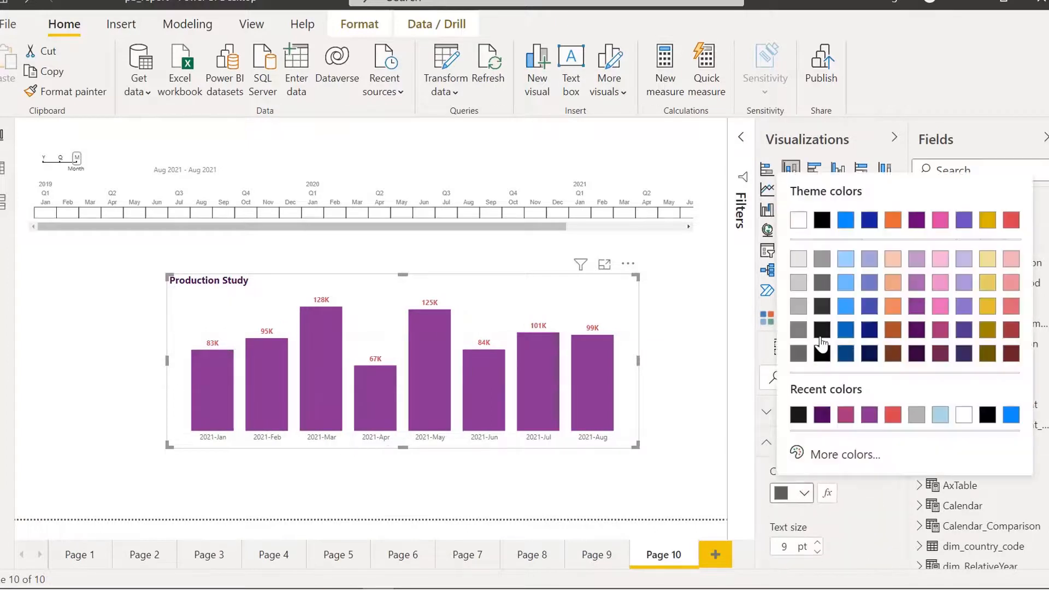
pyautogui.click(819, 345)
pyautogui.click(817, 544)
pyautogui.click(769, 444)
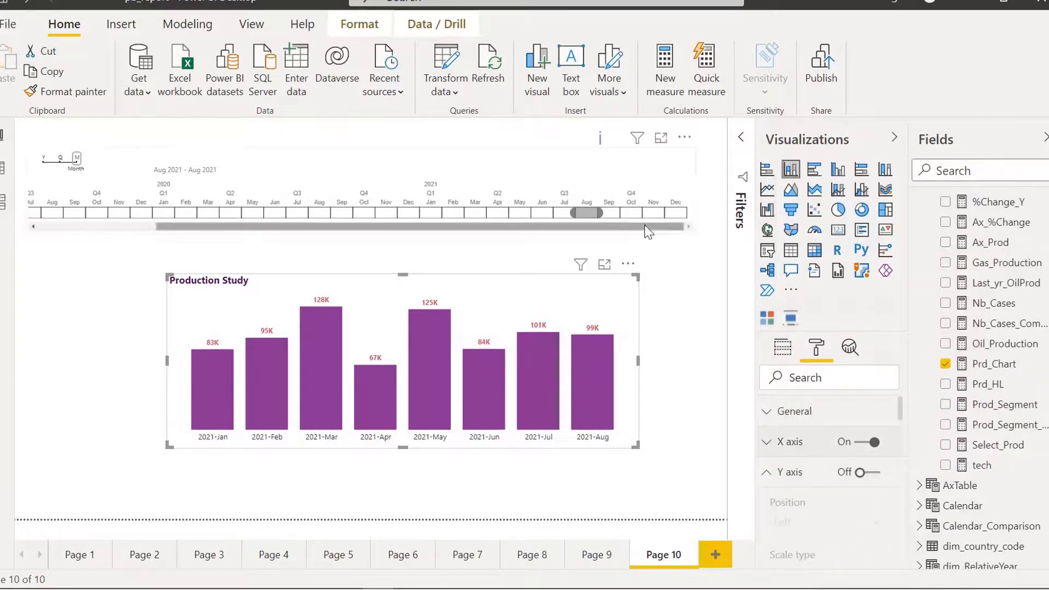
# - Select the timeline slicer and inspect its Date filter in the visual-level filters
pyautogui.click(683, 279)
pyautogui.click(1046, 137)
pyautogui.click(730, 164)
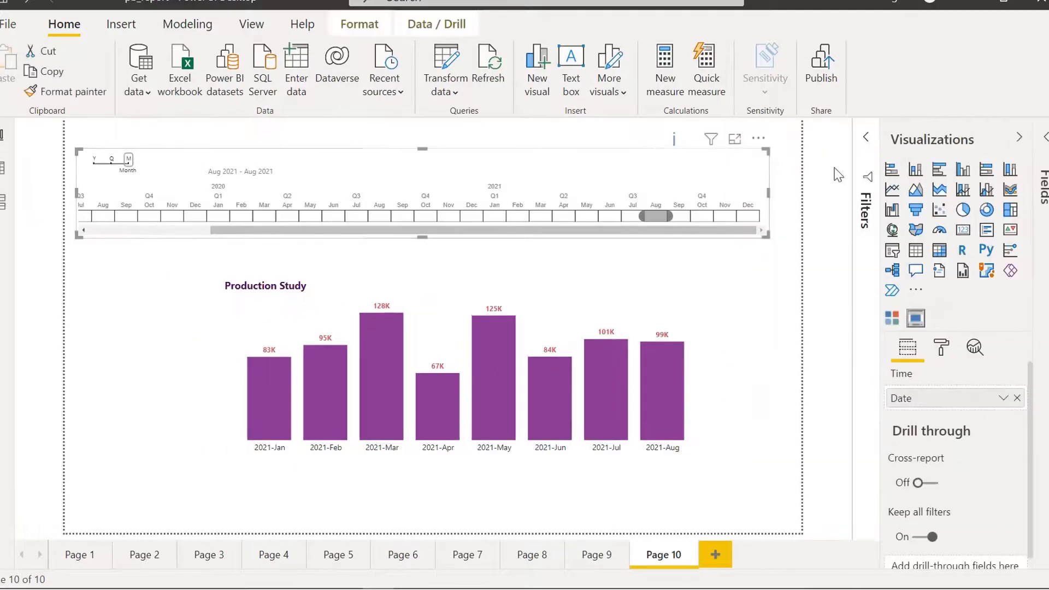
pyautogui.click(866, 143)
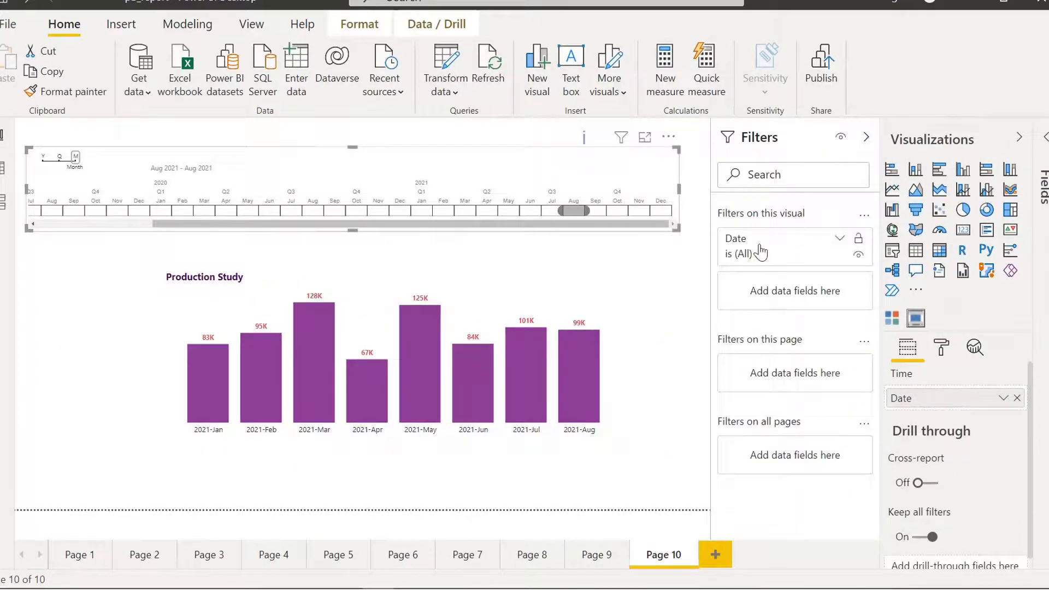
pyautogui.click(839, 241)
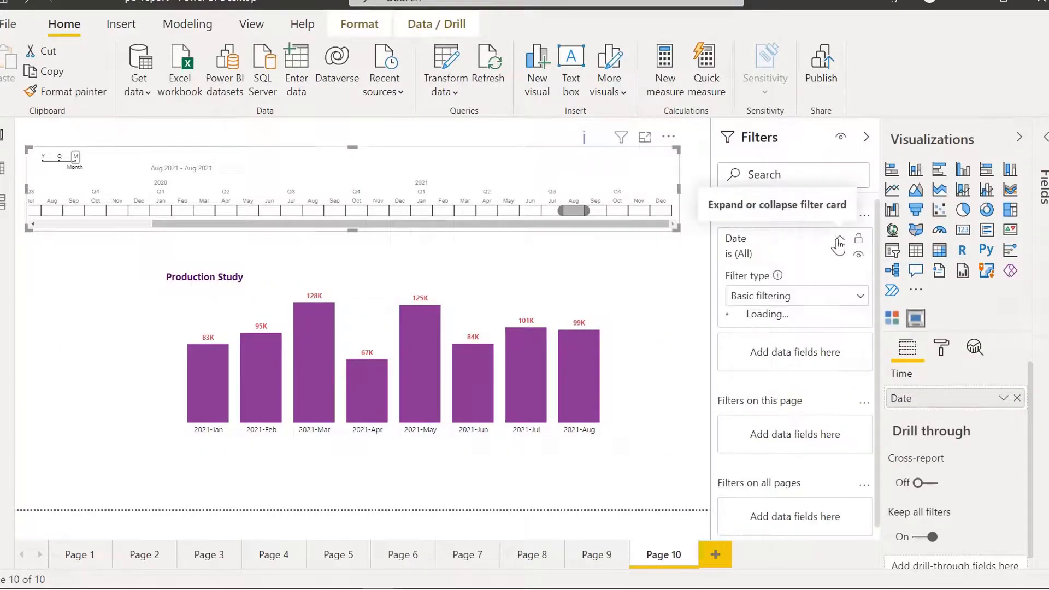
pyautogui.click(839, 243)
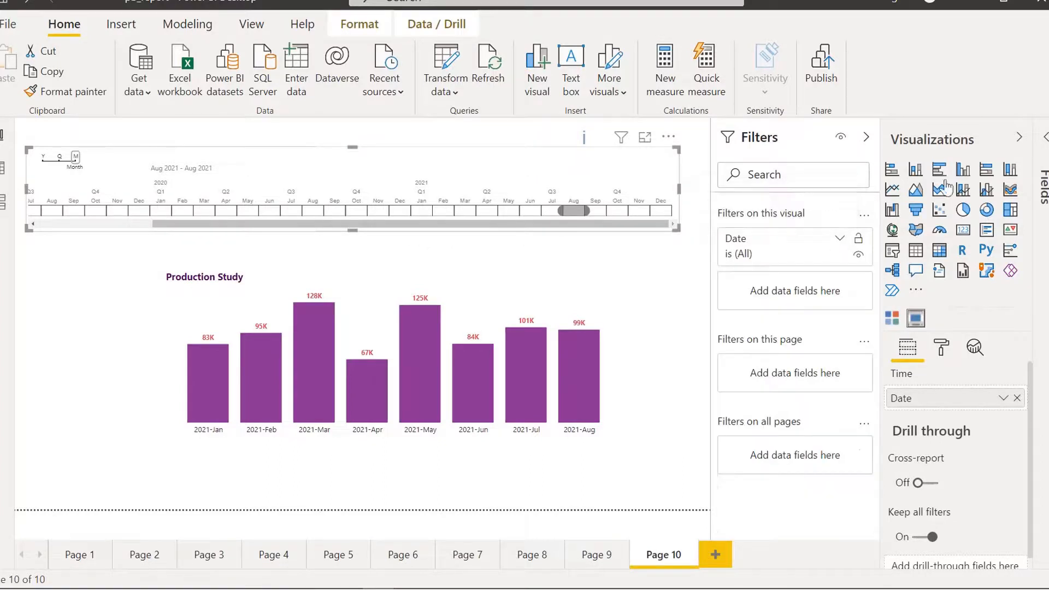
# - Add the Calendar table's Year field as a visual-level filter on the timeline slicer, using basic filtering with 2020 and 2021 selected
pyautogui.click(1044, 145)
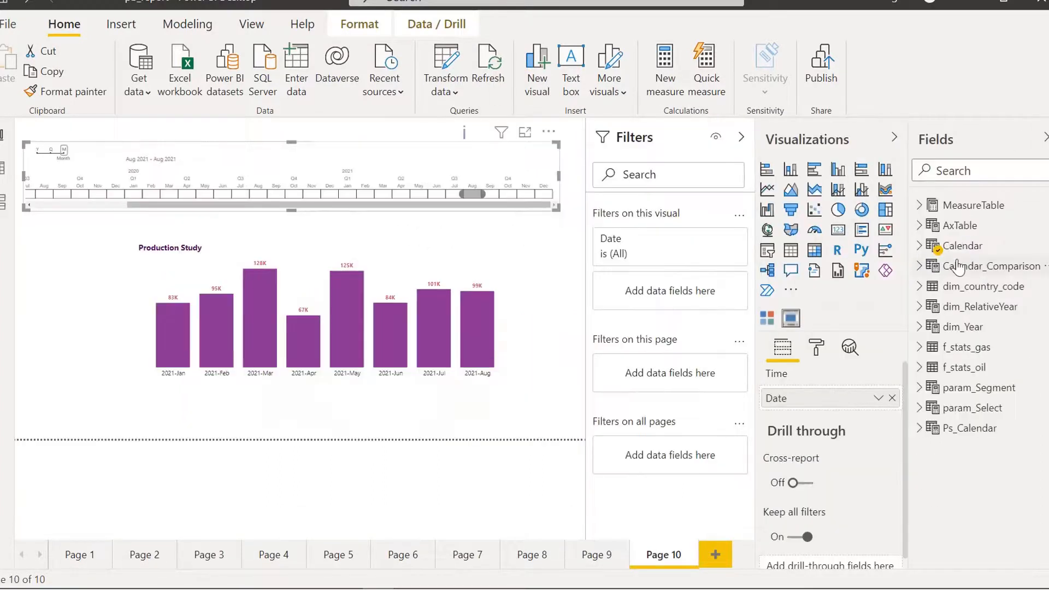
pyautogui.click(921, 246)
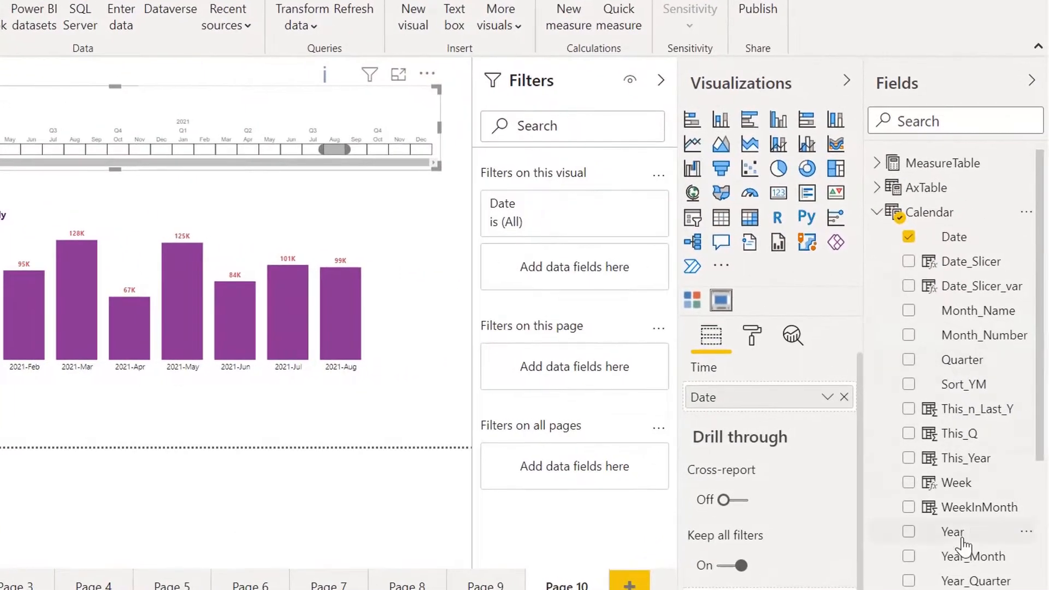
pyautogui.moveTo(978, 540); pyautogui.dragTo(561, 262)
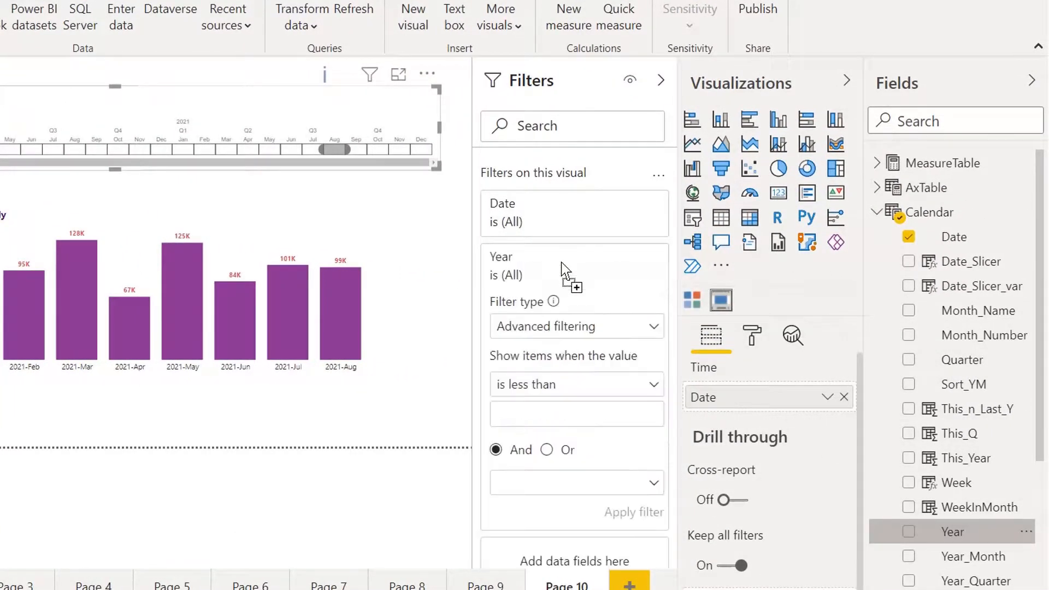
pyautogui.click(588, 330)
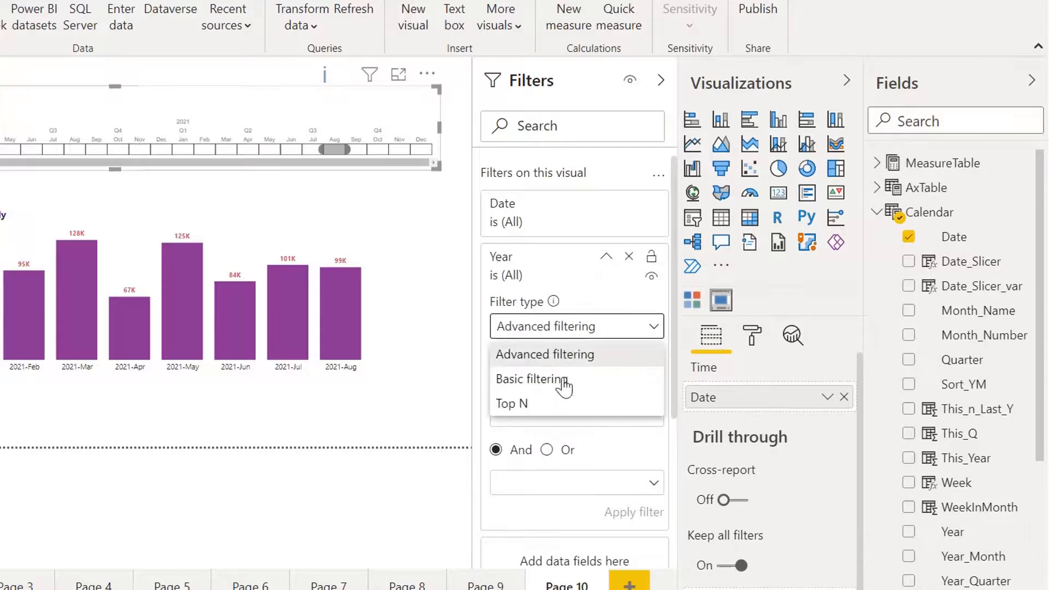
pyautogui.click(547, 378)
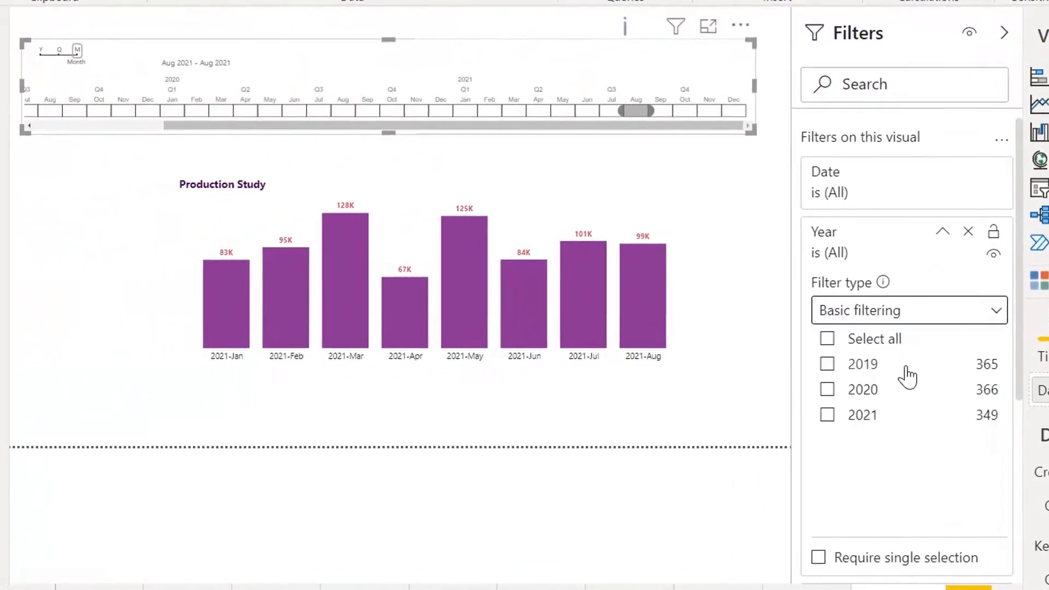
pyautogui.click(749, 391)
pyautogui.click(749, 417)
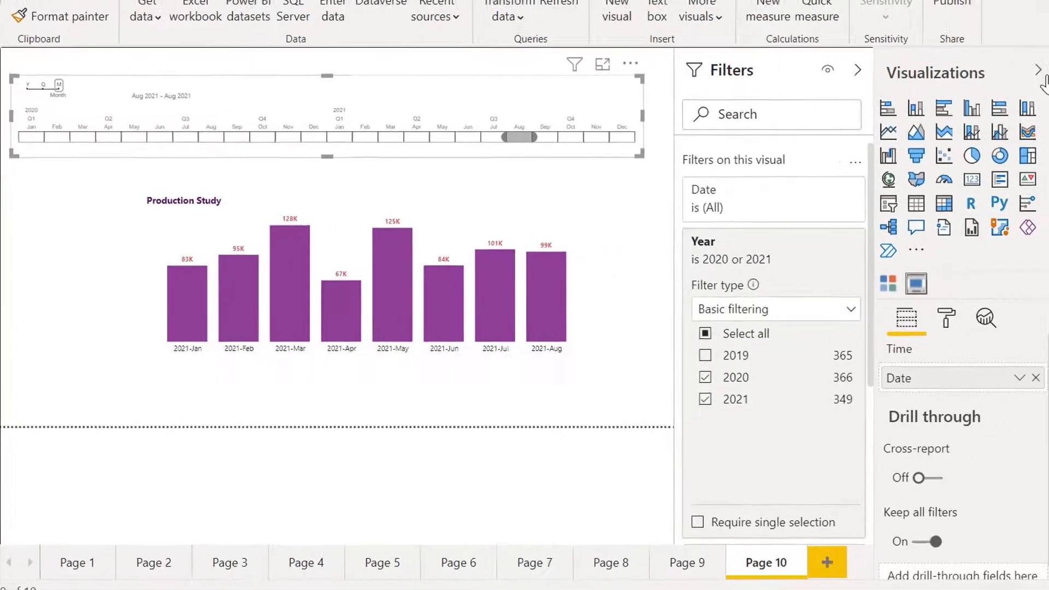
# - Collapse the Visualizations, Filters and Fields panes to enlarge the report canvas, and deselect the timeline slicer
pyautogui.click(1040, 73)
pyautogui.click(953, 81)
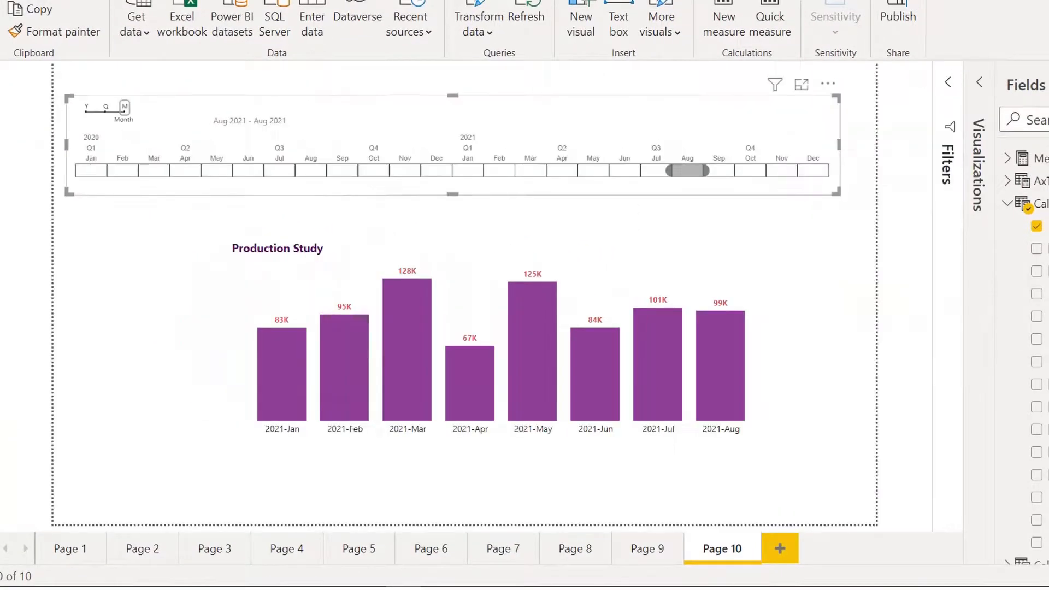
pyautogui.click(864, 220)
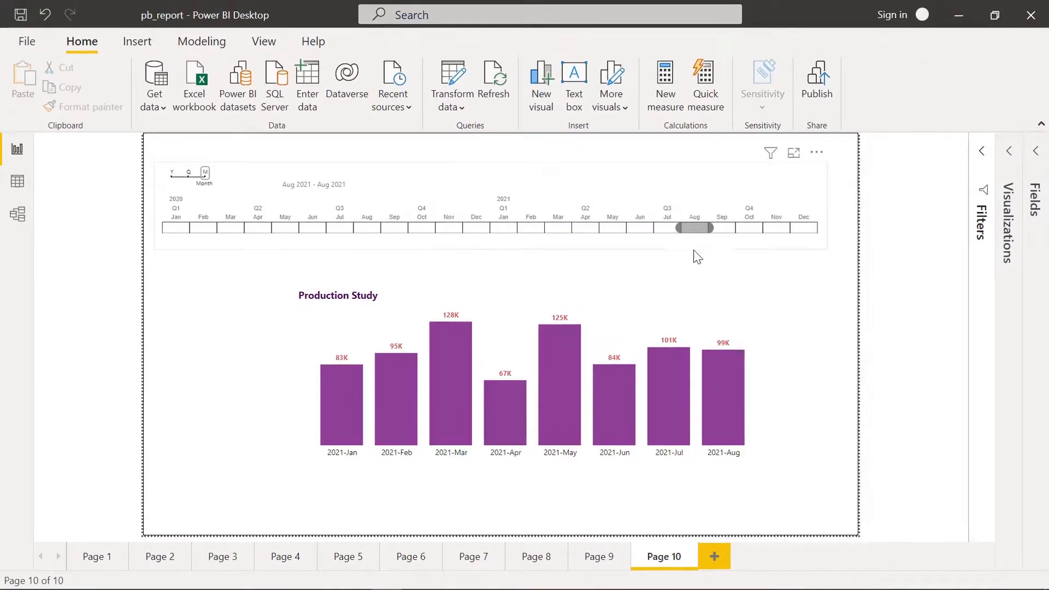
# - Shrink the timeline slicer and center it above the column chart, nudging the chart slightly up to align the two visuals
pyautogui.moveTo(694, 251); pyautogui.dragTo(710, 256)
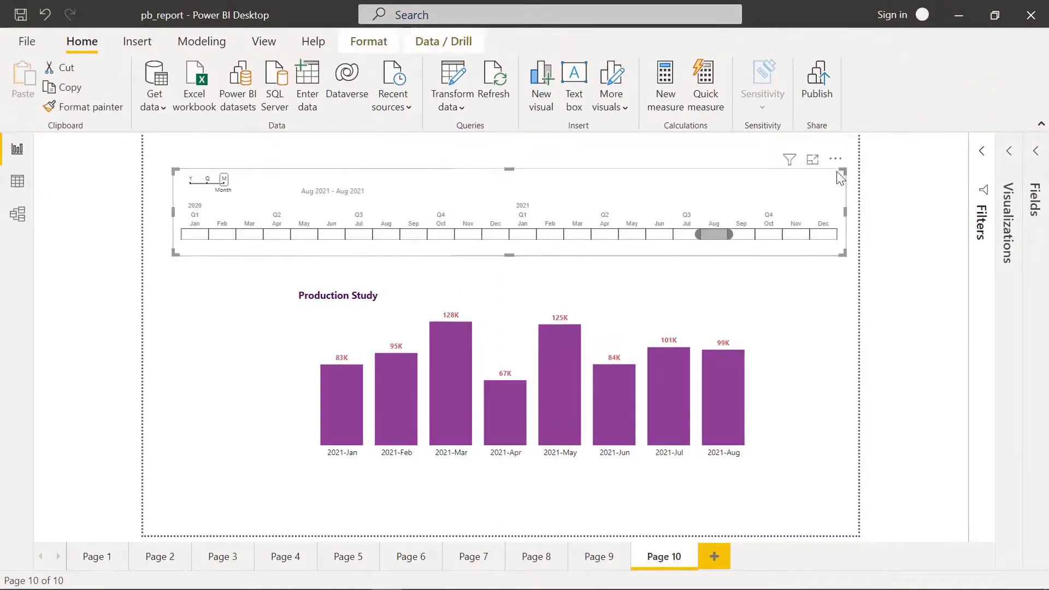
pyautogui.moveTo(844, 171); pyautogui.dragTo(743, 175)
pyautogui.moveTo(690, 252); pyautogui.dragTo(752, 240)
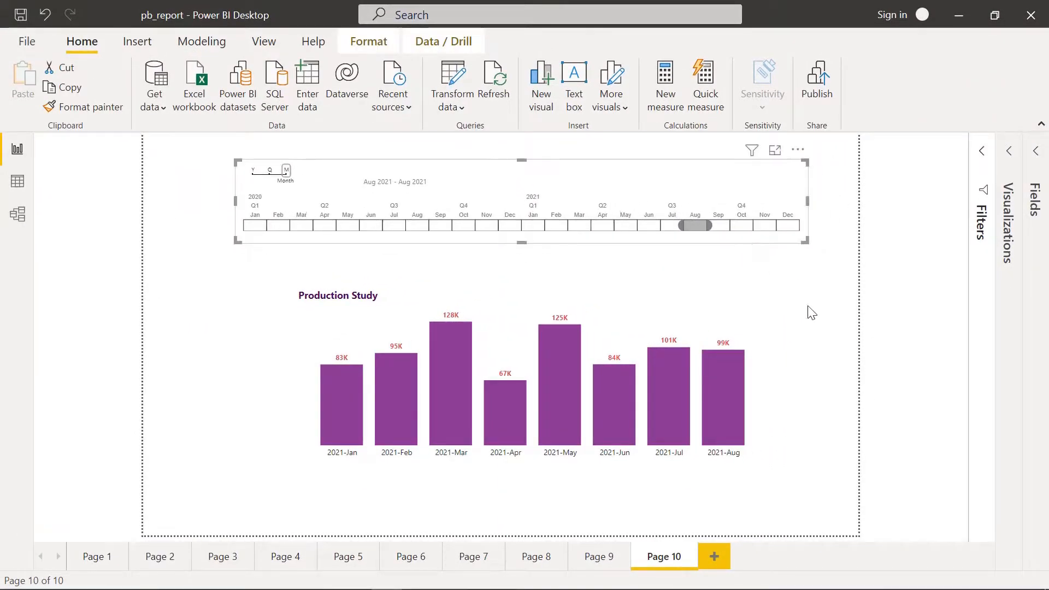
pyautogui.moveTo(610, 462); pyautogui.dragTo(603, 463)
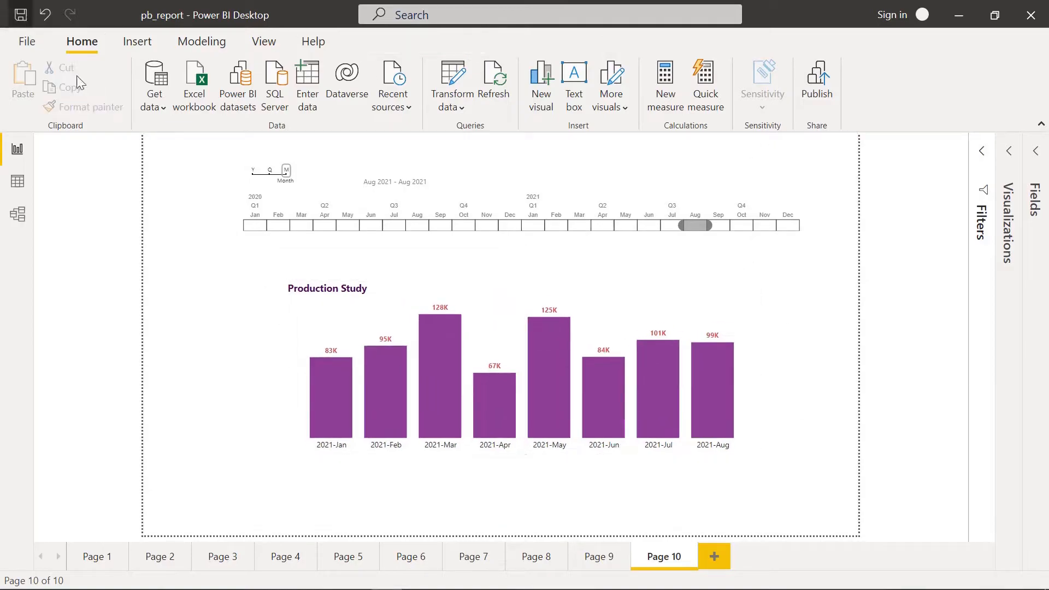